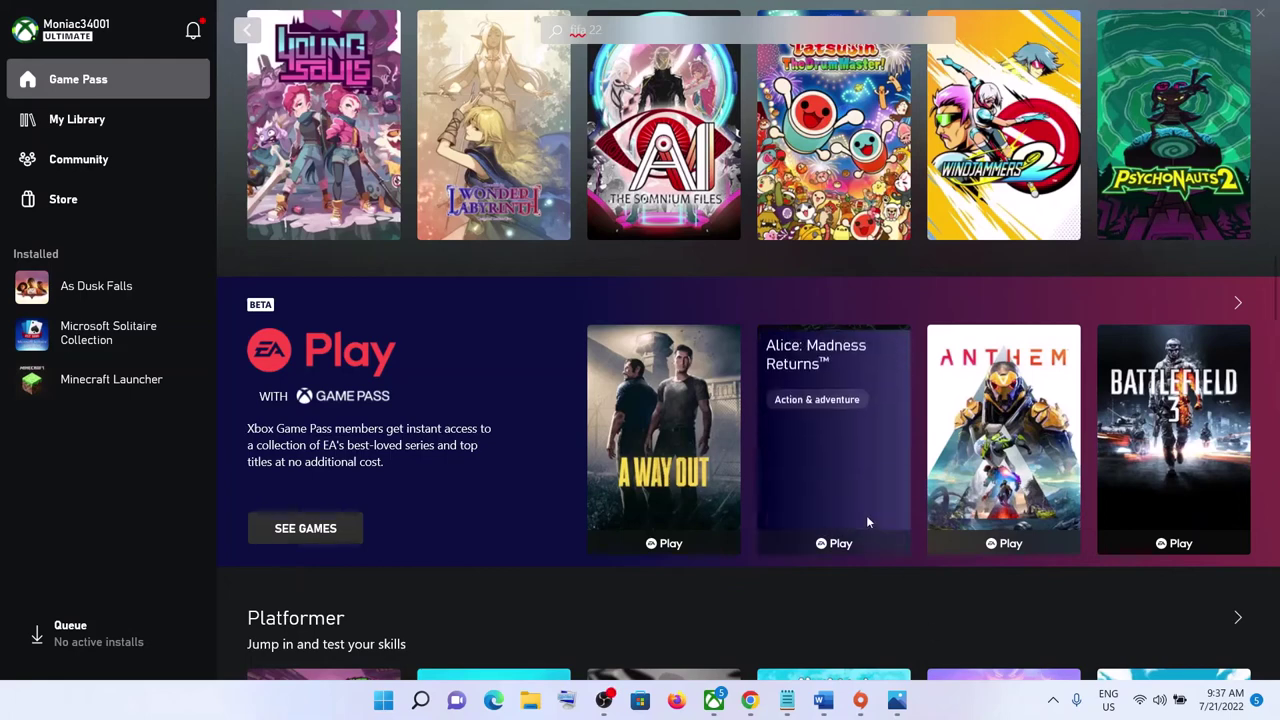
# Find Battlefield 2042 among the EA Play games and start installing it.
pyautogui.click(312, 534)
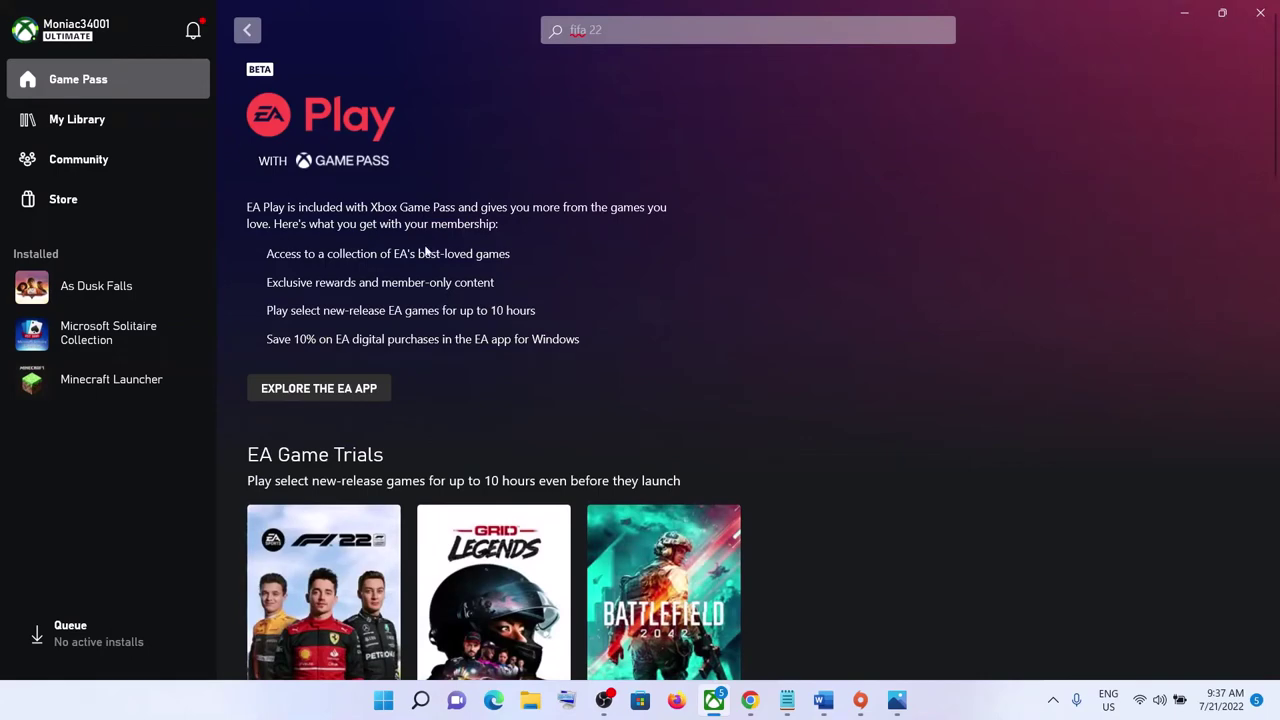
pyautogui.scroll(-4, 700, 310)
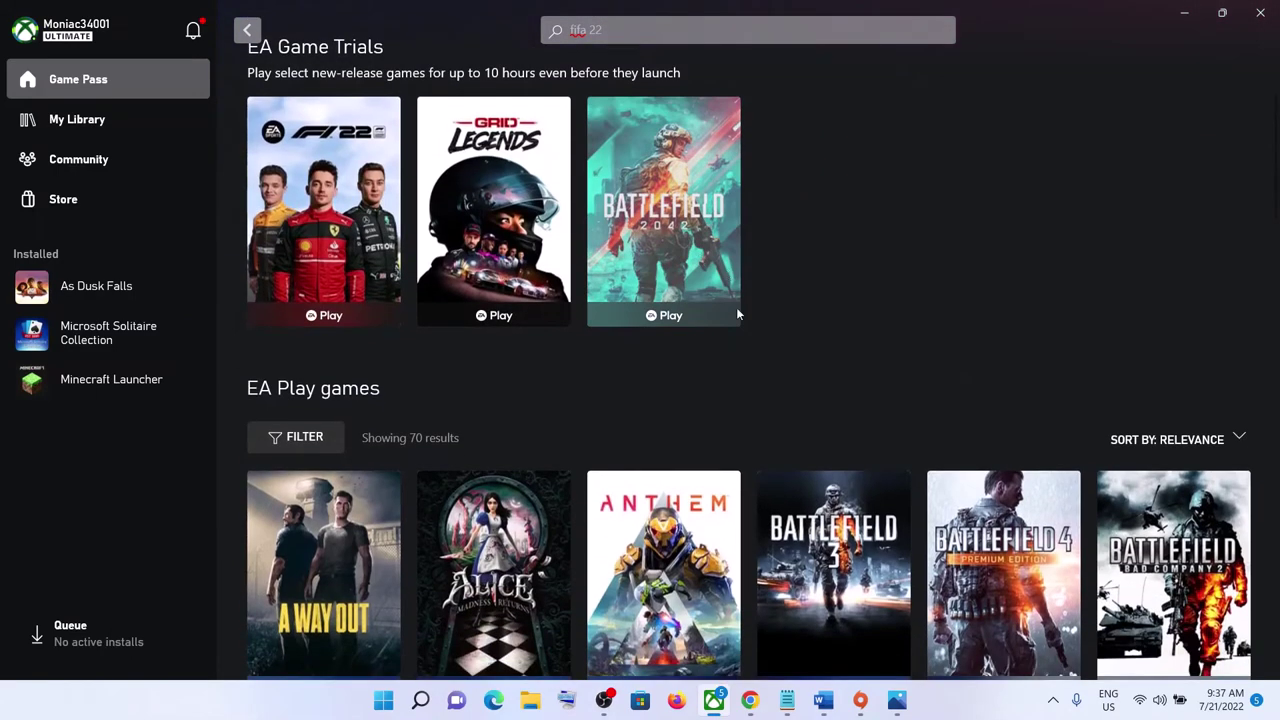
pyautogui.scroll(2, 750, 310)
pyautogui.scroll(2, 800, 470)
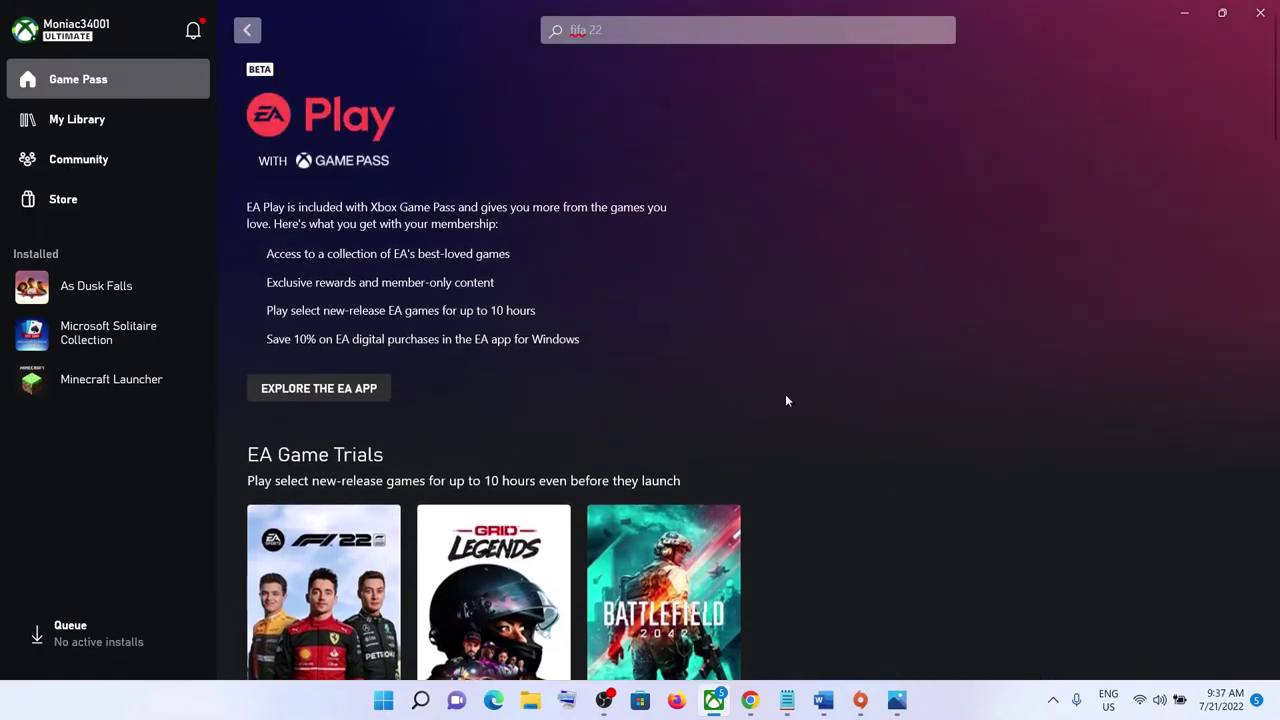
pyautogui.scroll(-2, 653, 372)
pyautogui.click(600, 318)
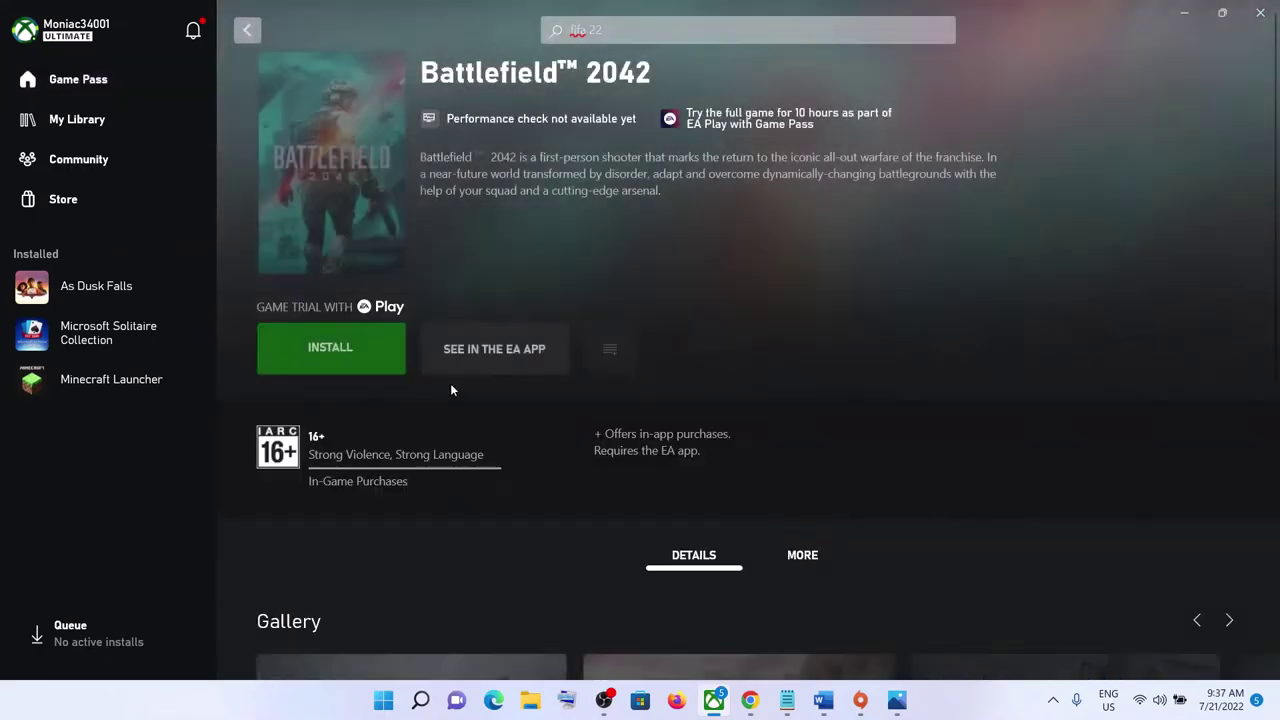
pyautogui.click(320, 349)
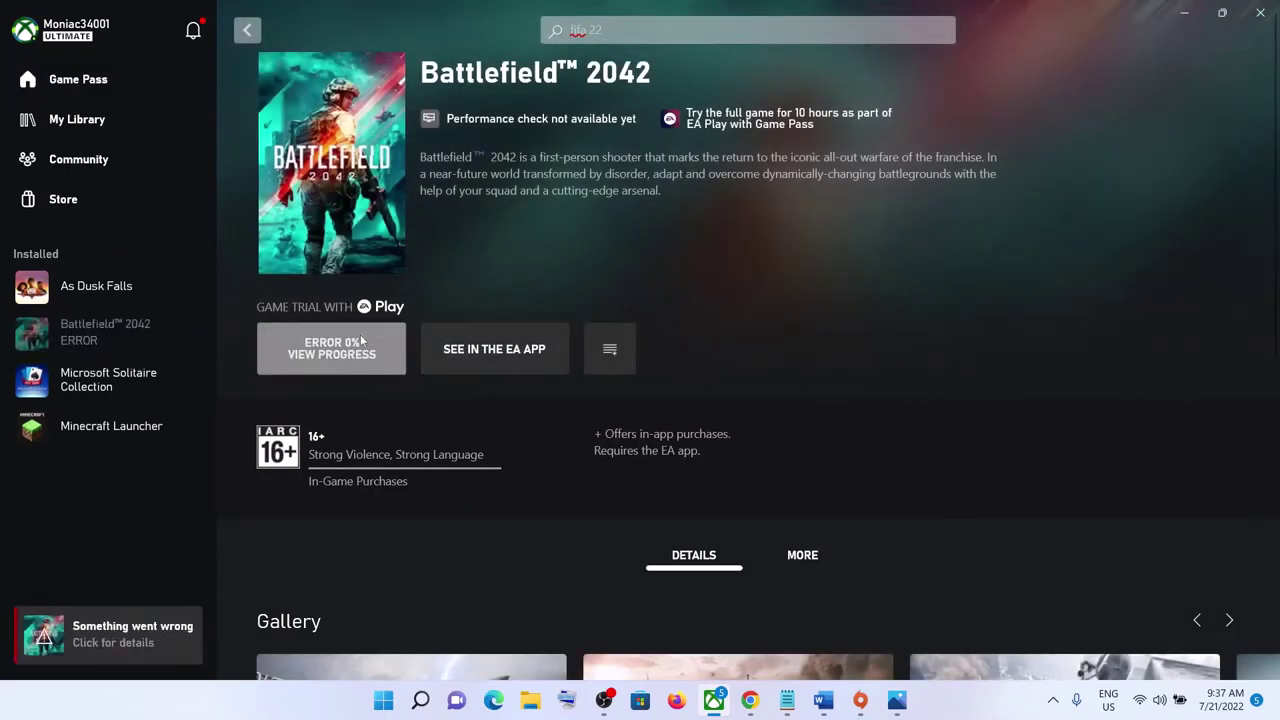
# Check the install queue and view the 0xa3e80004 error details for the failed install.
pyautogui.click(368, 336)
pyautogui.click(700, 316)
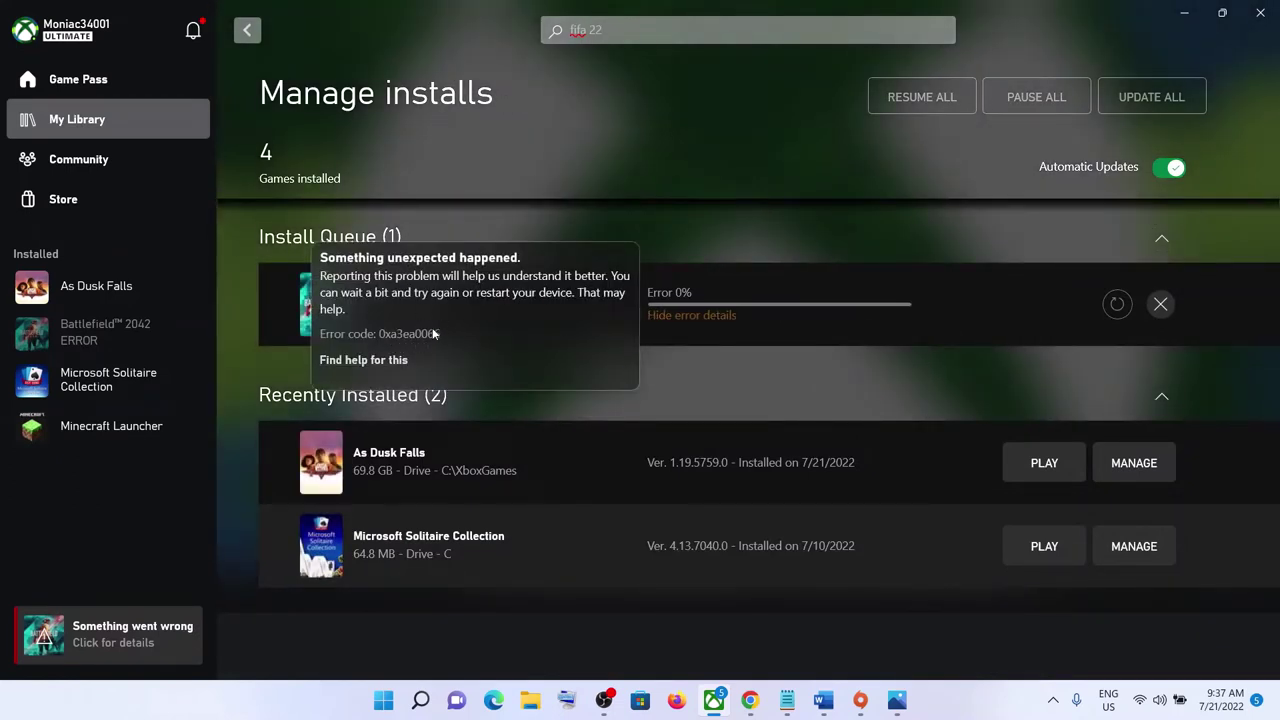
pyautogui.click(897, 700)
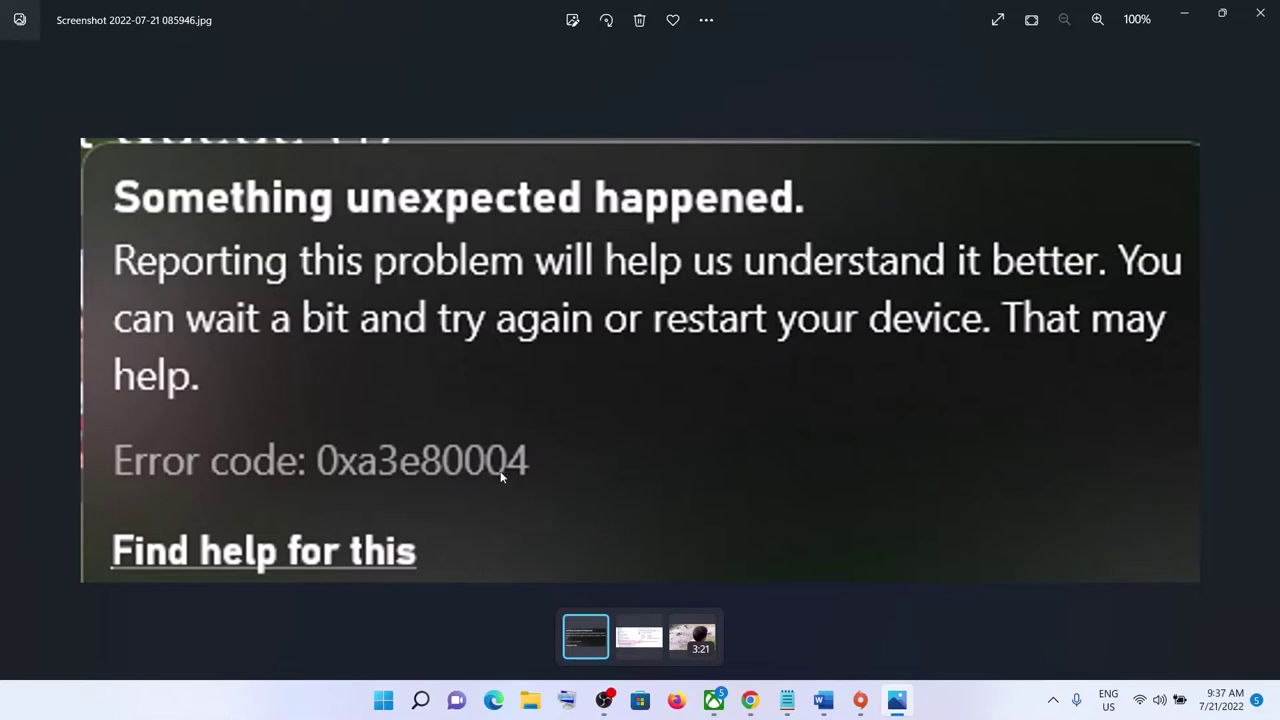
pyautogui.click(1187, 18)
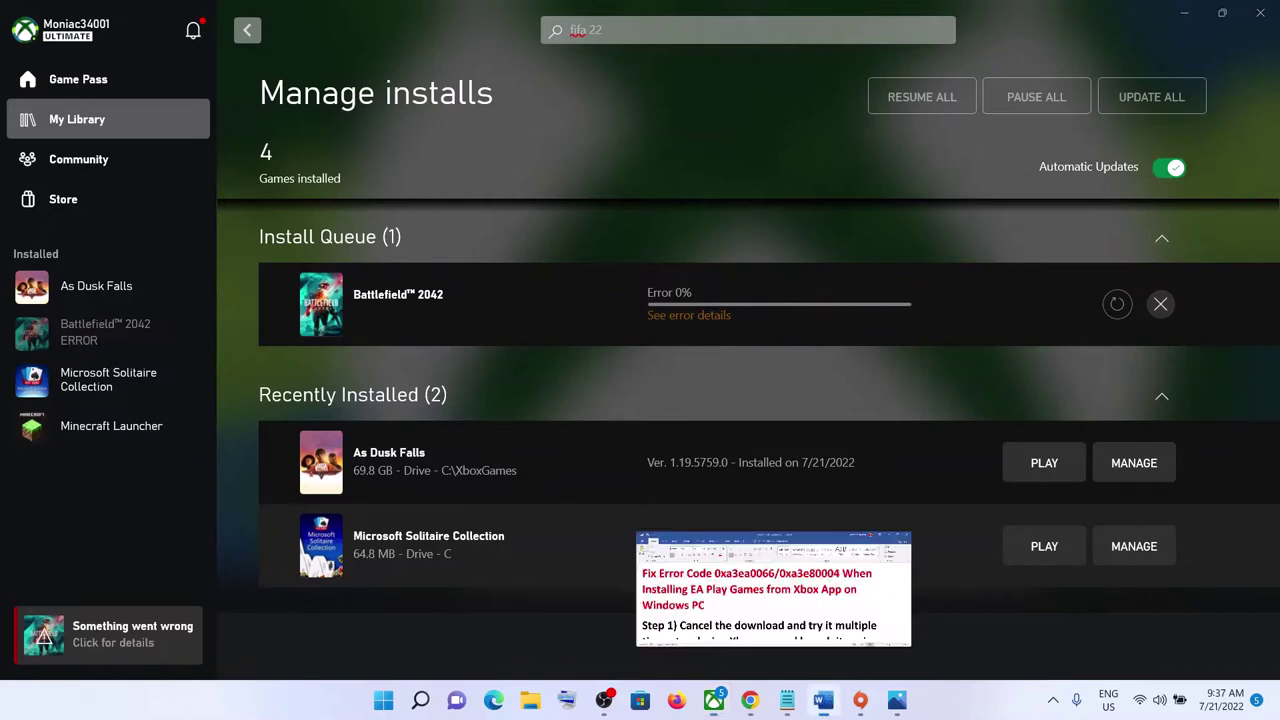
pyautogui.click(822, 700)
pyautogui.scroll(-1, 335, 413)
pyautogui.moveTo(255, 386); pyautogui.dragTo(790, 390)
pyautogui.scroll(-2, 790, 390)
pyautogui.moveTo(800, 234); pyautogui.dragTo(208, 300)
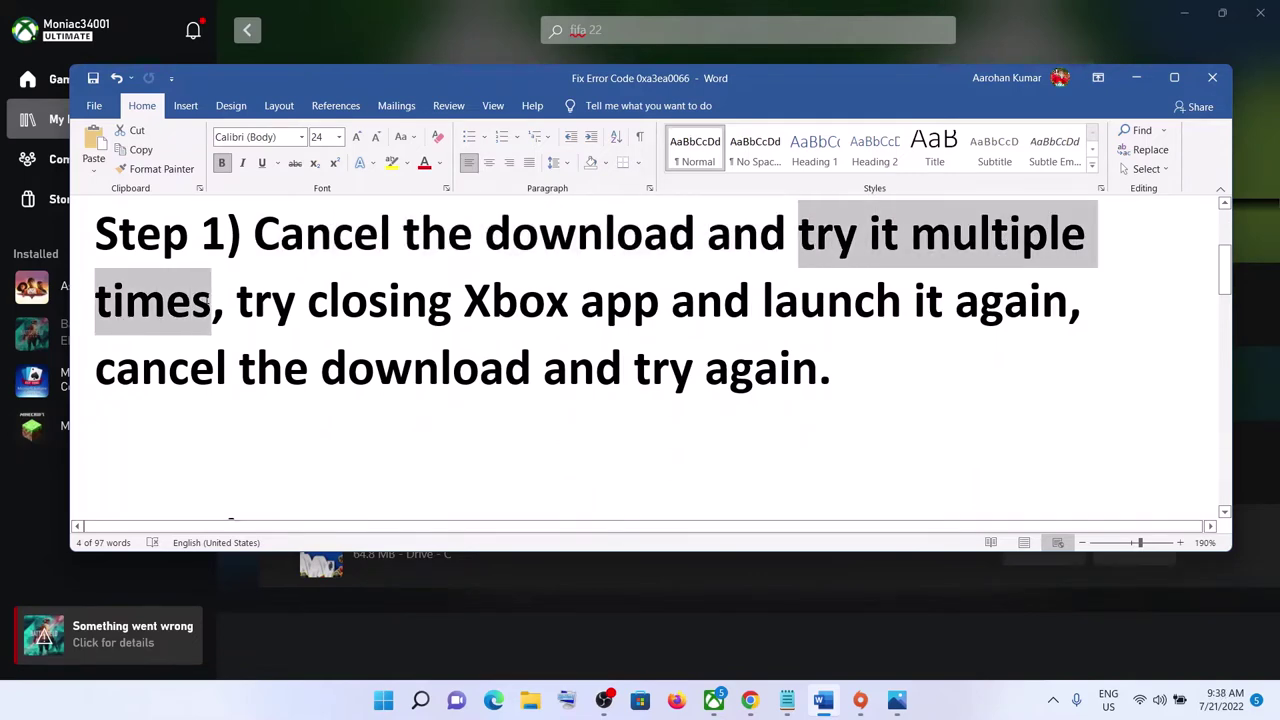
pyautogui.click(713, 701)
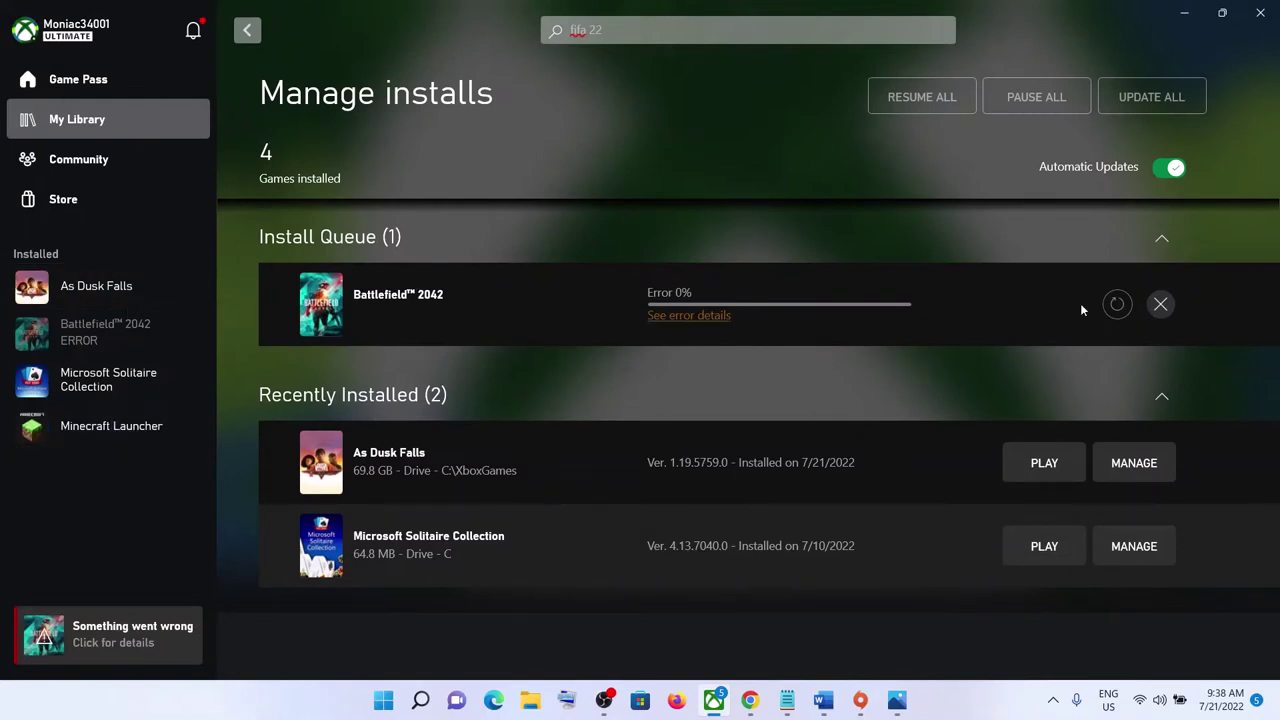
# Cancel the failed Battlefield 2042 install and return to its store page.
pyautogui.click(1163, 305)
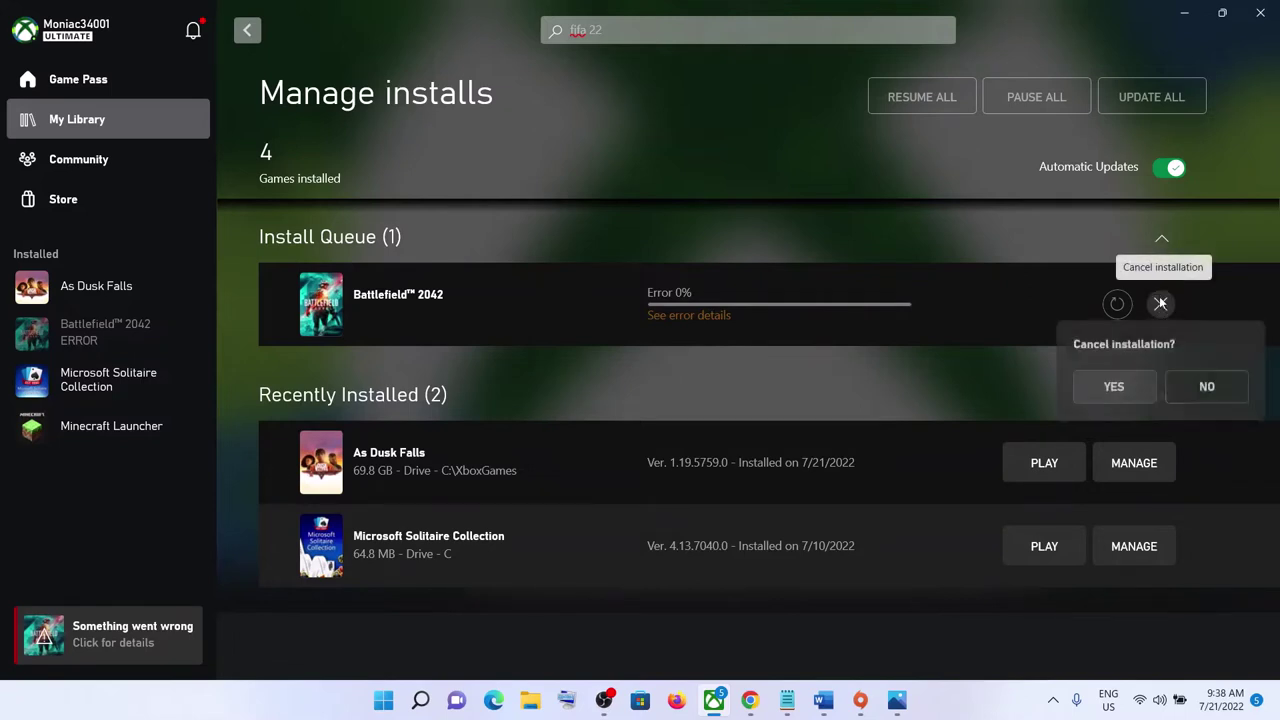
pyautogui.click(1115, 393)
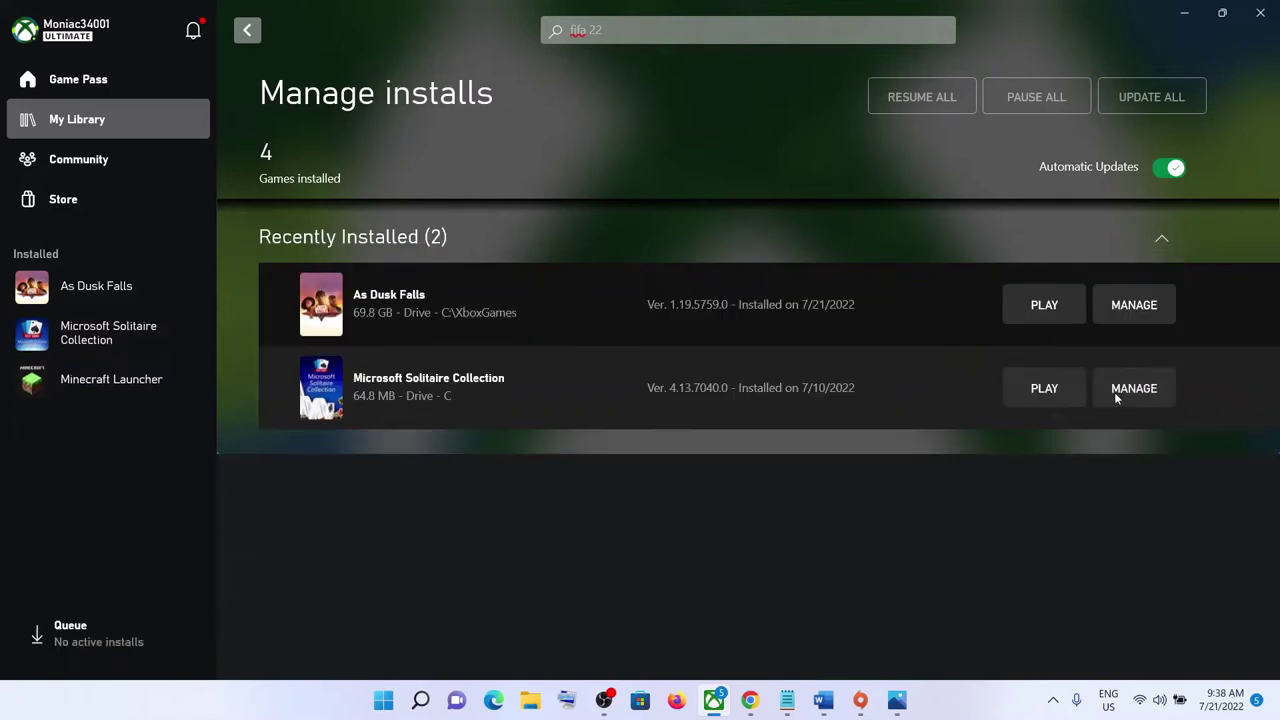
pyautogui.click(241, 38)
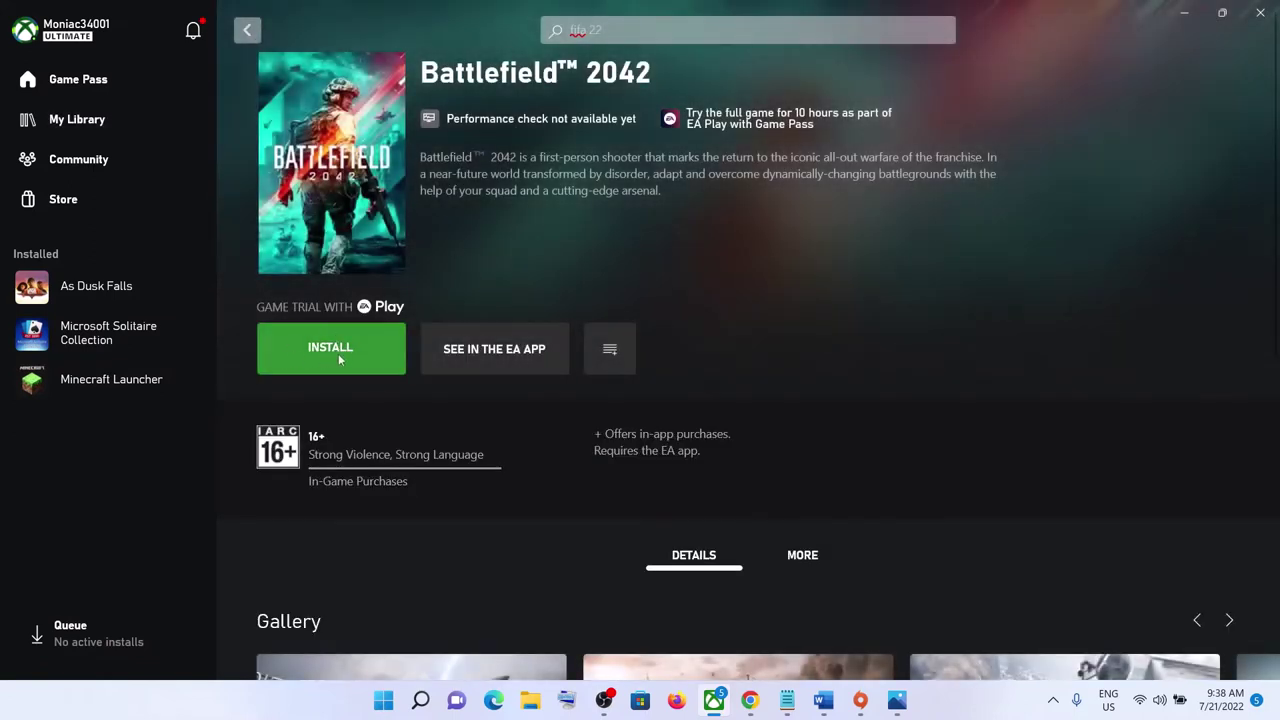
# Retry the Battlefield 2042 install and check its error details in the queue.
pyautogui.click(326, 349)
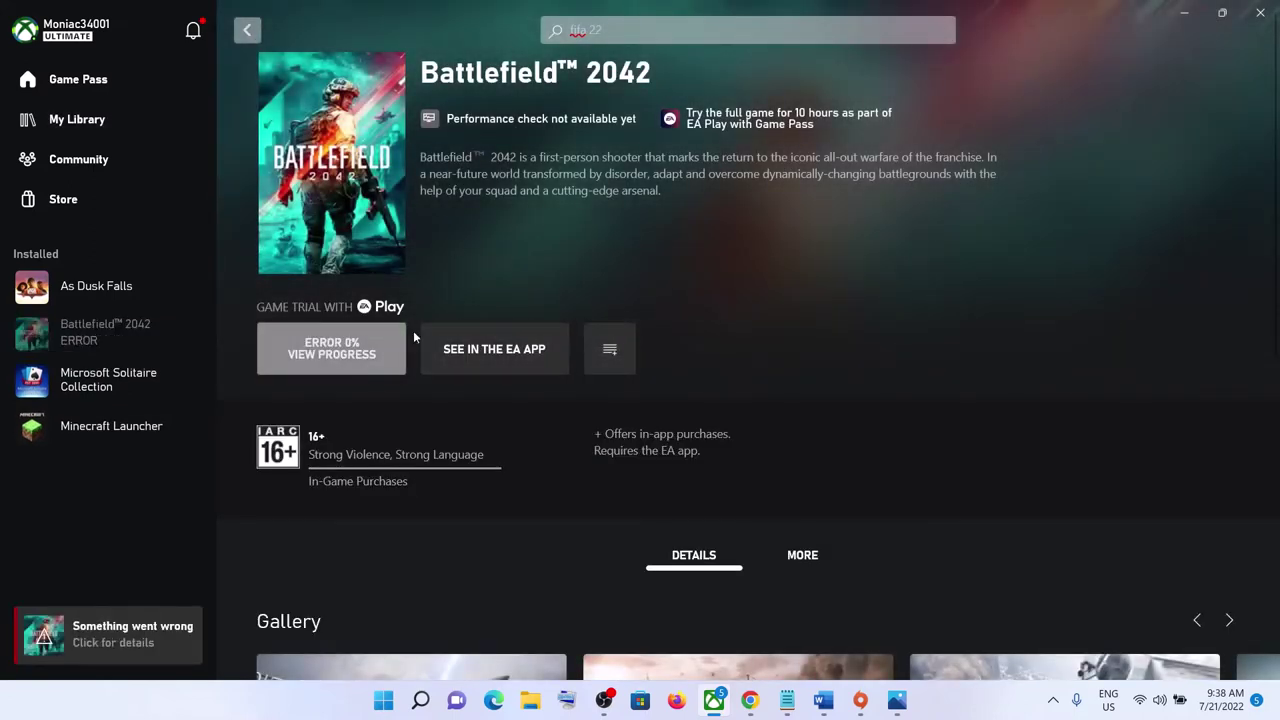
pyautogui.click(362, 329)
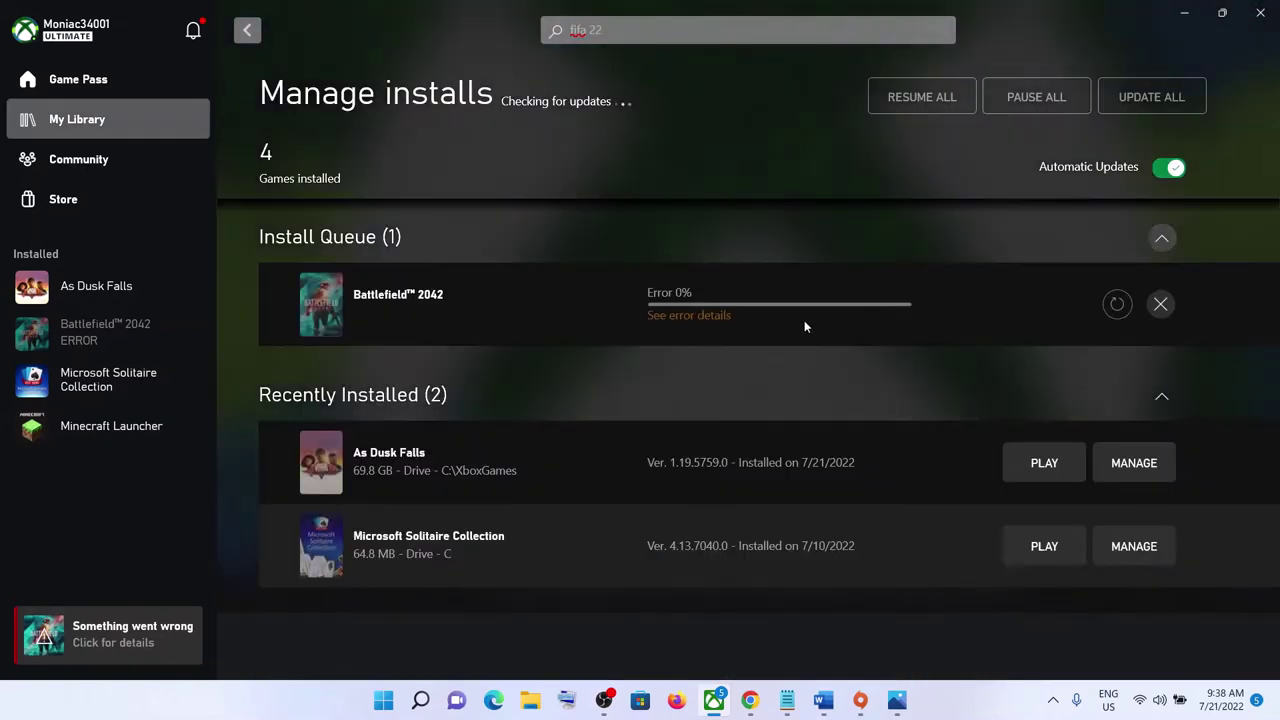
pyautogui.click(705, 316)
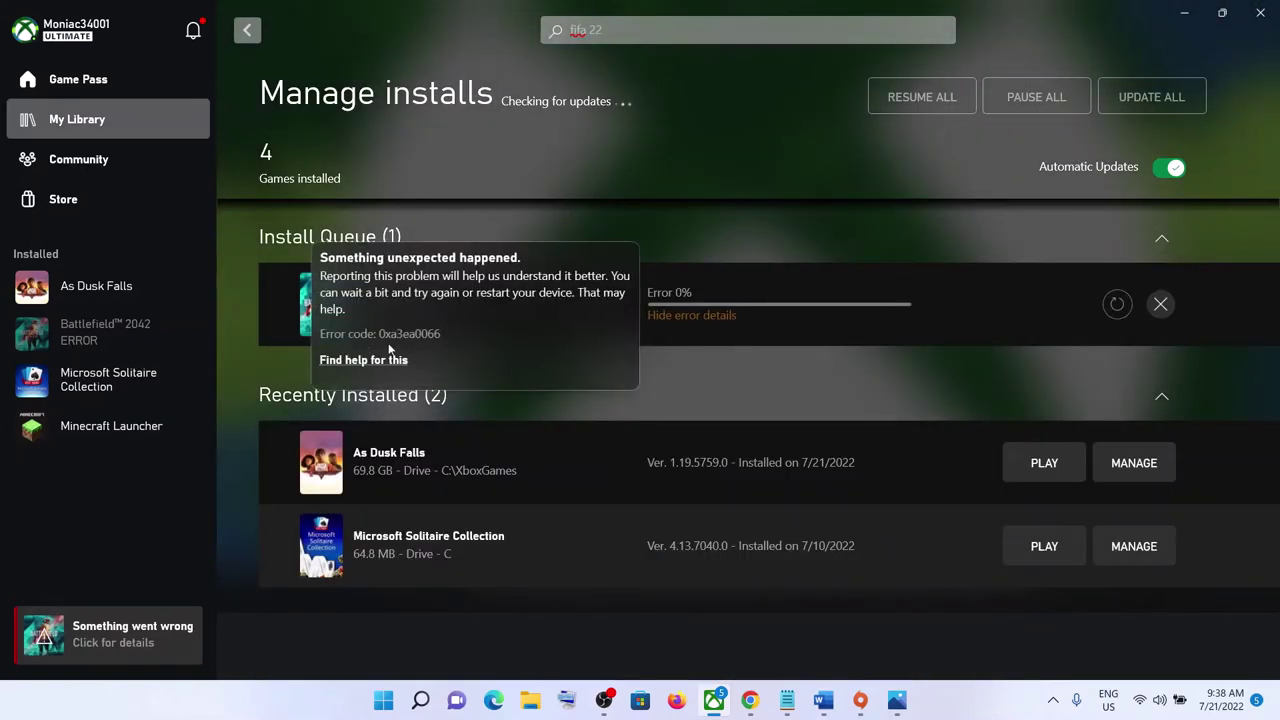
pyautogui.click(742, 255)
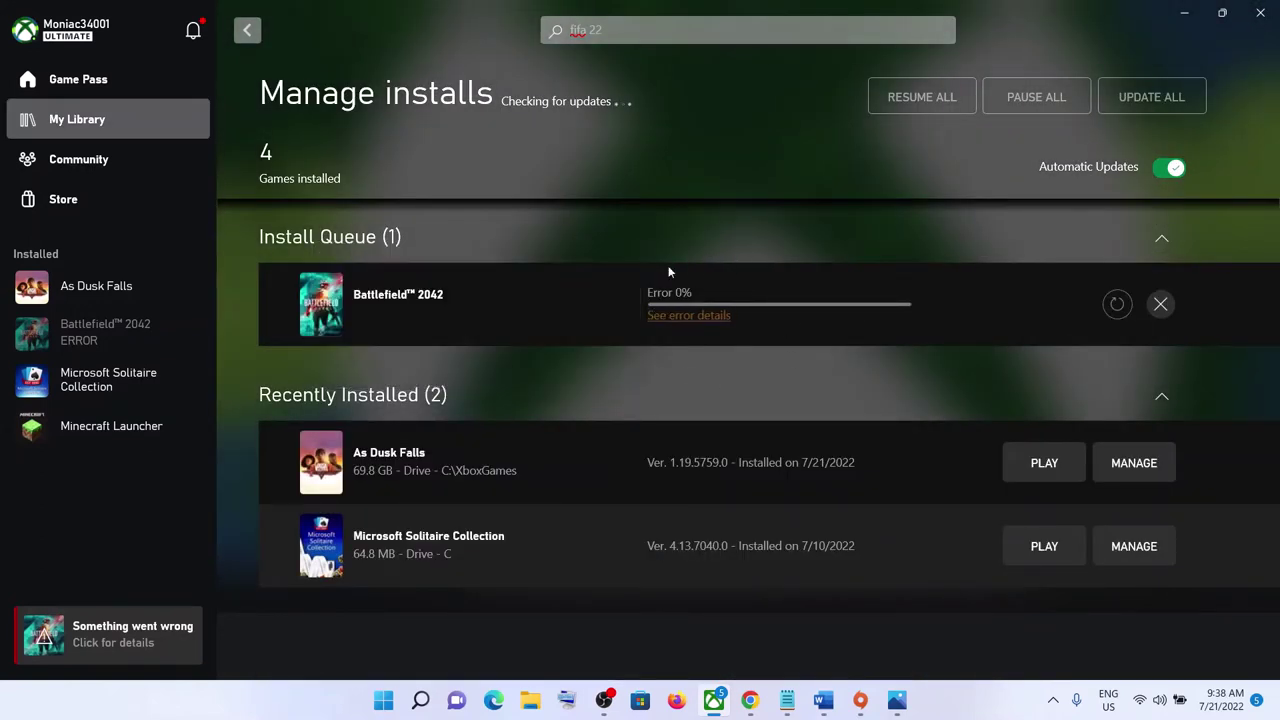
# Cancel the failed install again and go back to the store page.
pyautogui.click(1162, 305)
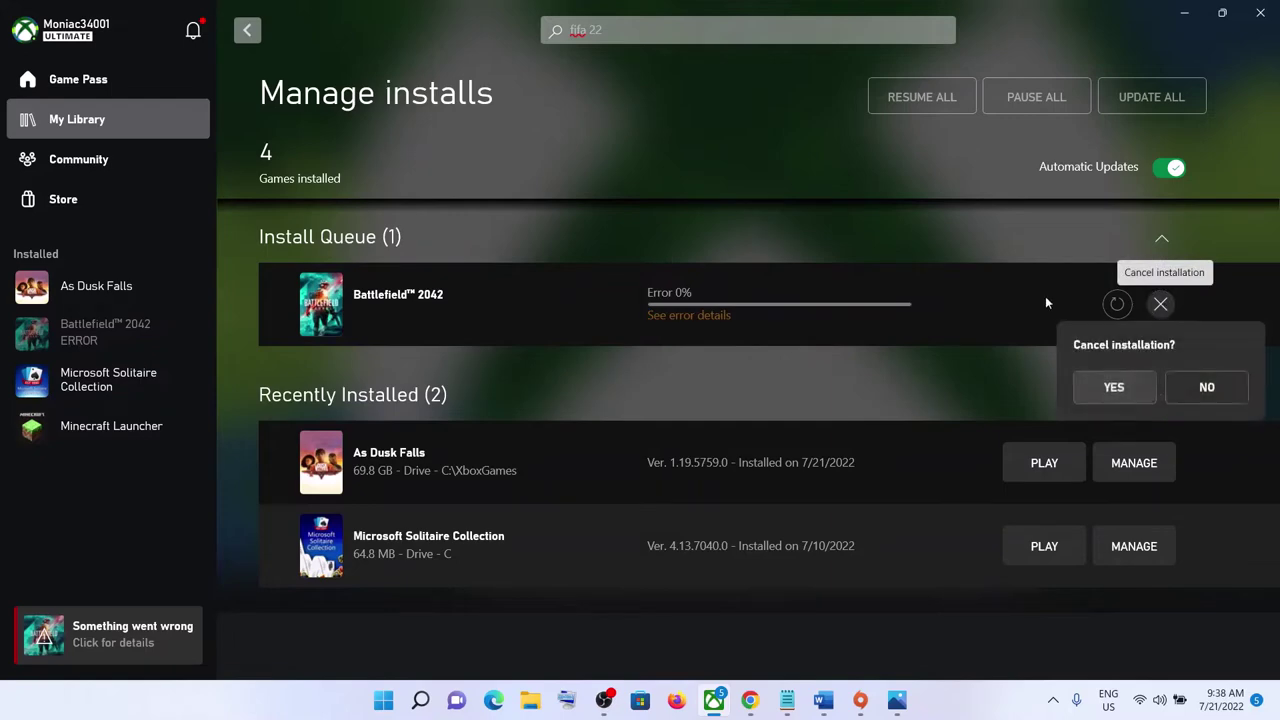
pyautogui.click(1114, 388)
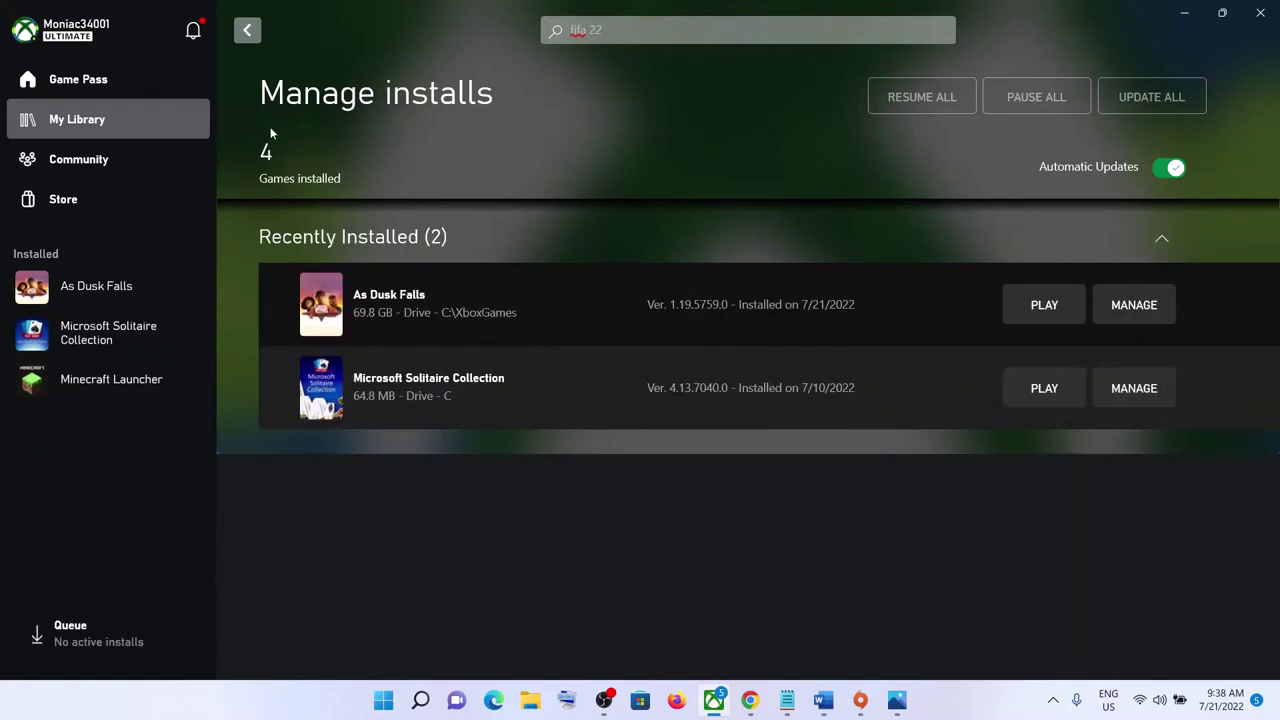
pyautogui.click(250, 37)
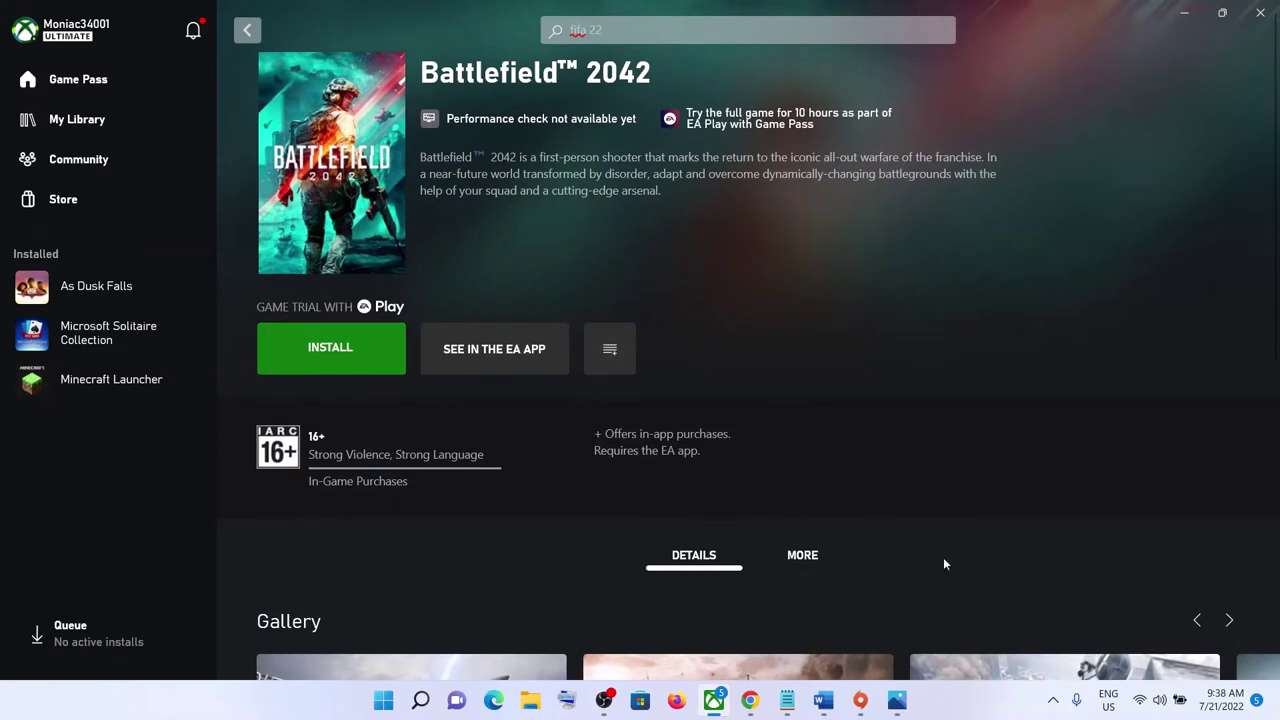
# Quit the Xbox app completely from its tray icon.
pyautogui.click(1055, 701)
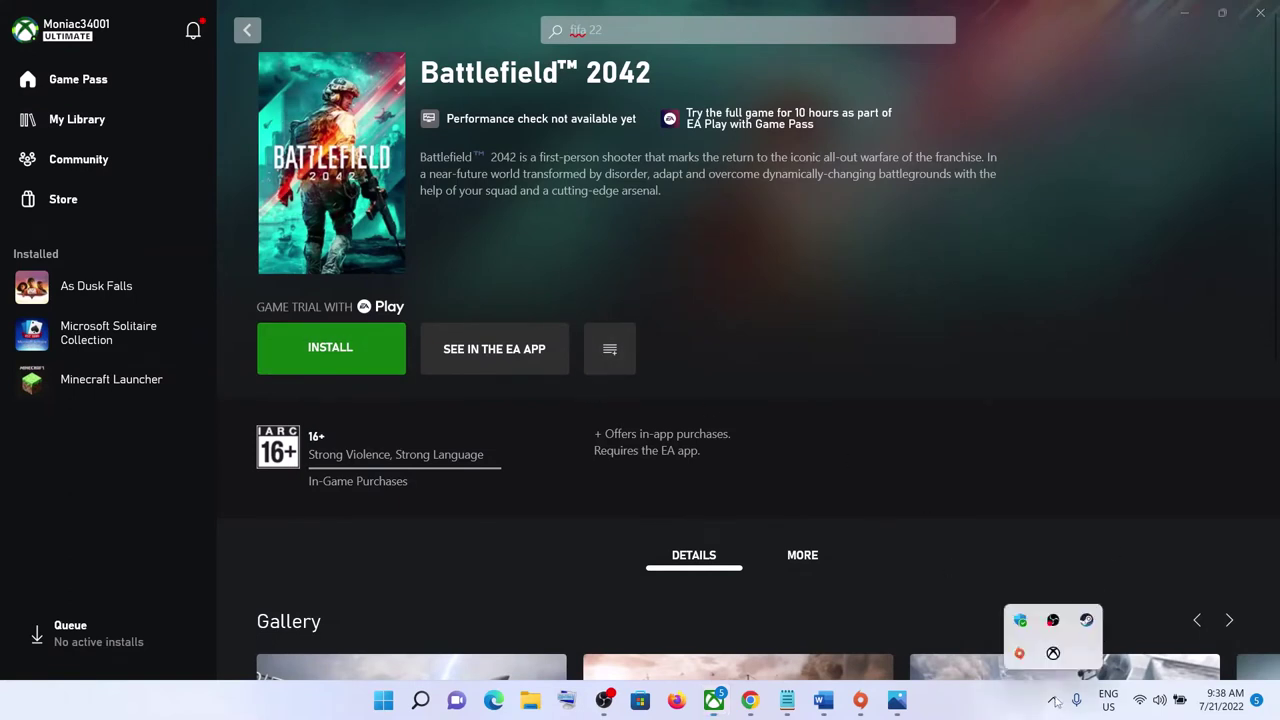
pyautogui.rightClick(1054, 654)
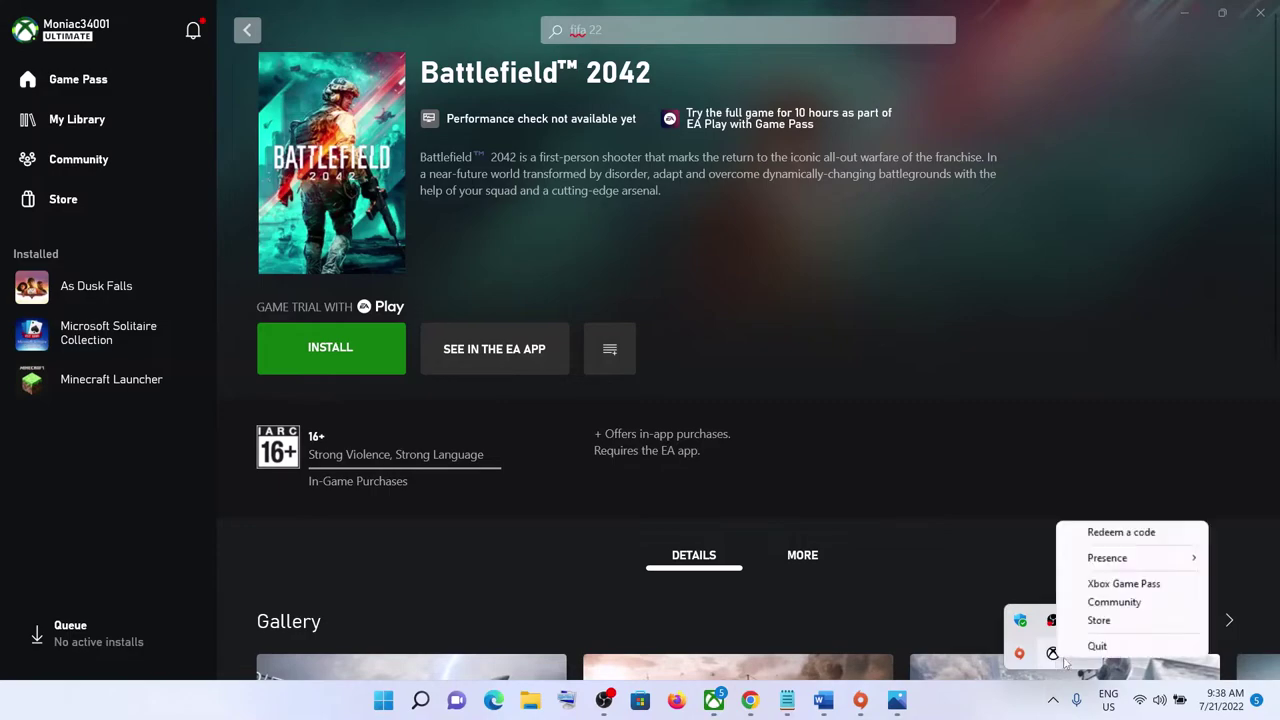
pyautogui.click(1112, 648)
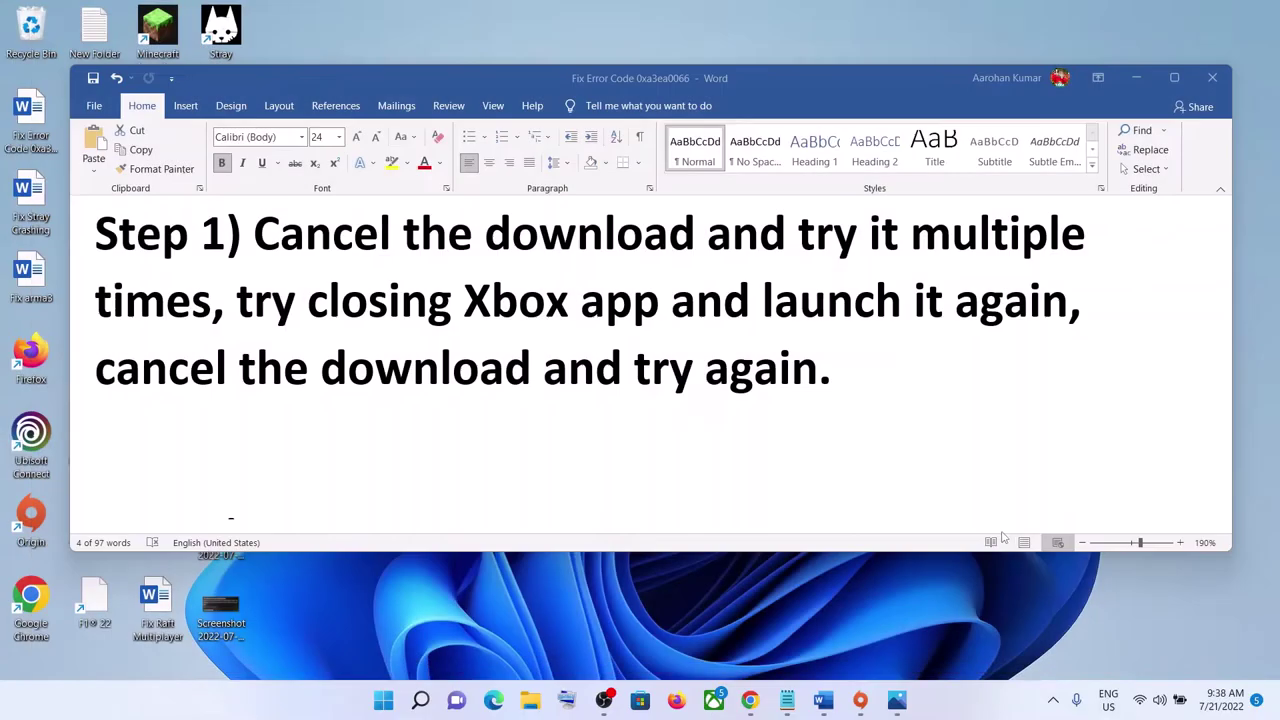
# Relaunch the Xbox app by searching 'xbox' from the Start menu.
pyautogui.click(383, 702)
pyautogui.write('xbox')
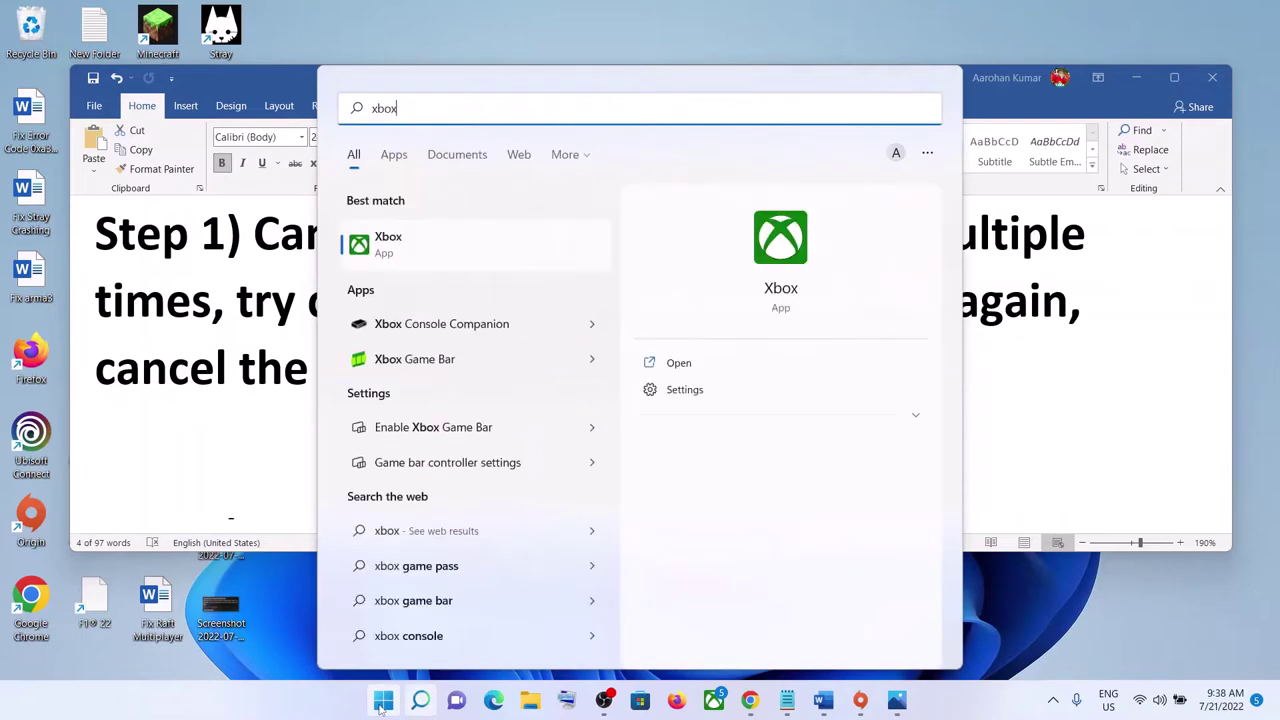
pyautogui.press('Return')
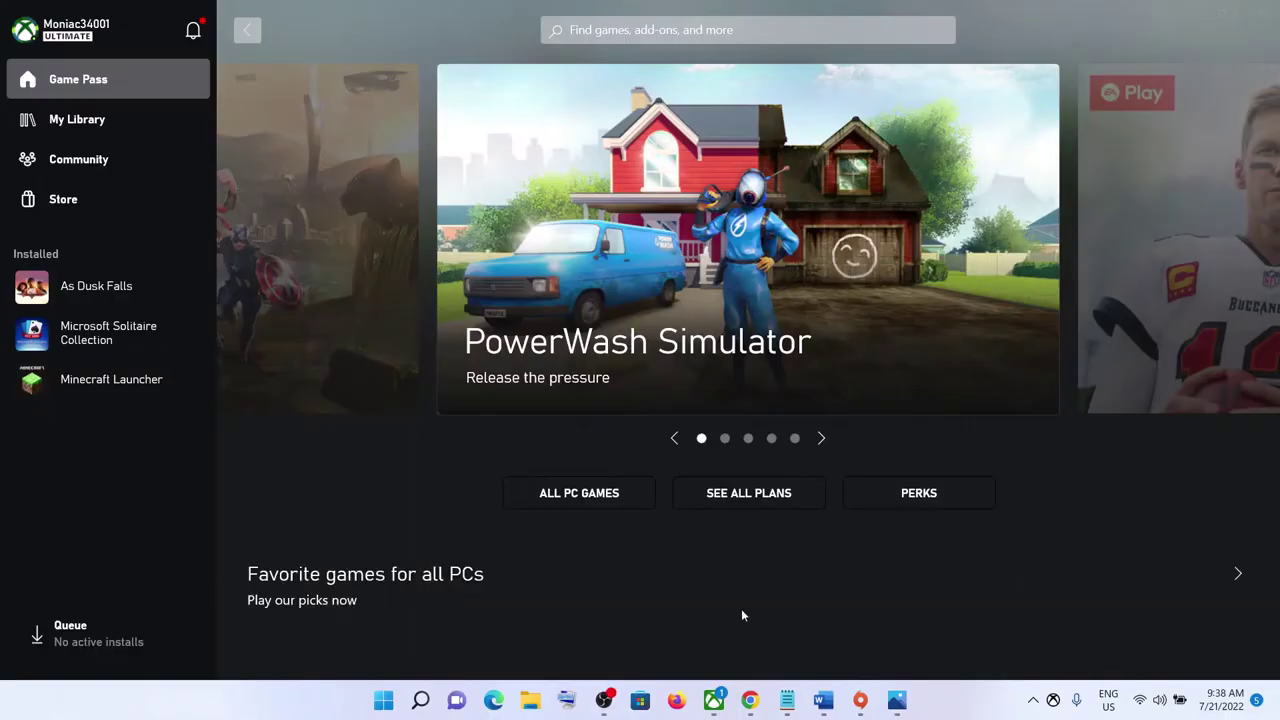
# Open Battlefield 2042 from the EA Play games page and start installing it.
pyautogui.scroll(-10, 422, 301)
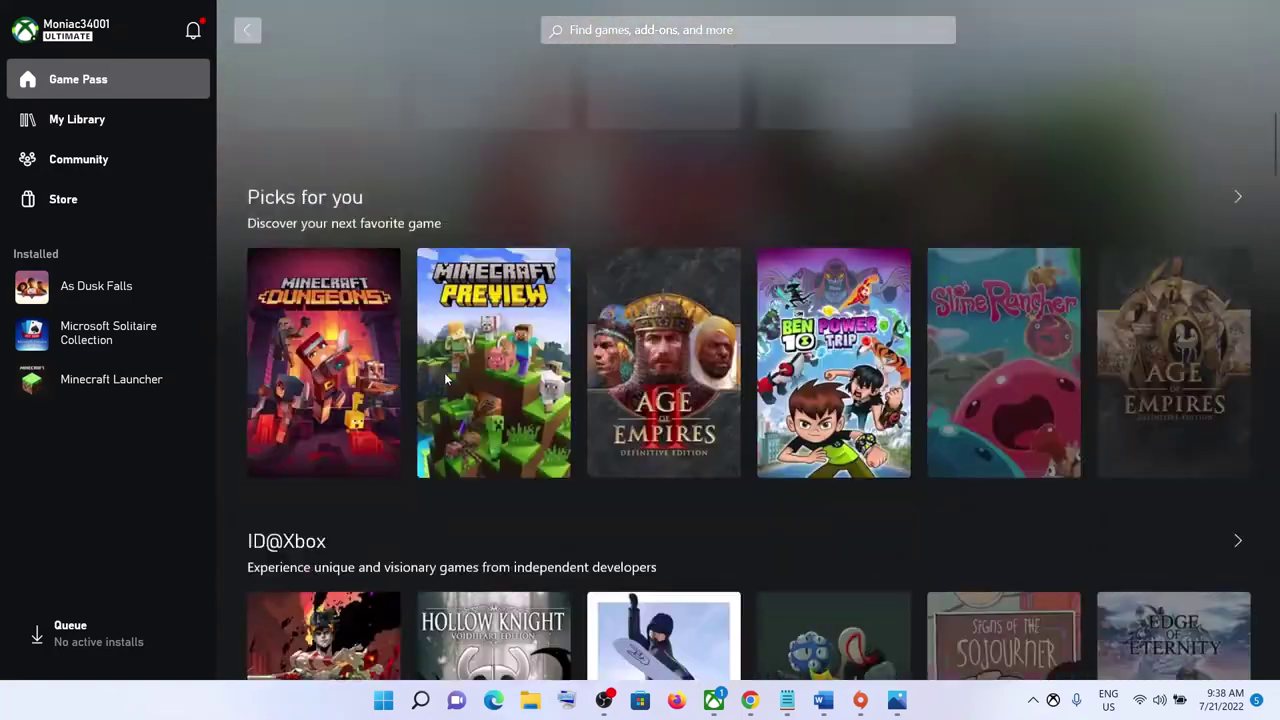
pyautogui.scroll(-10, 444, 372)
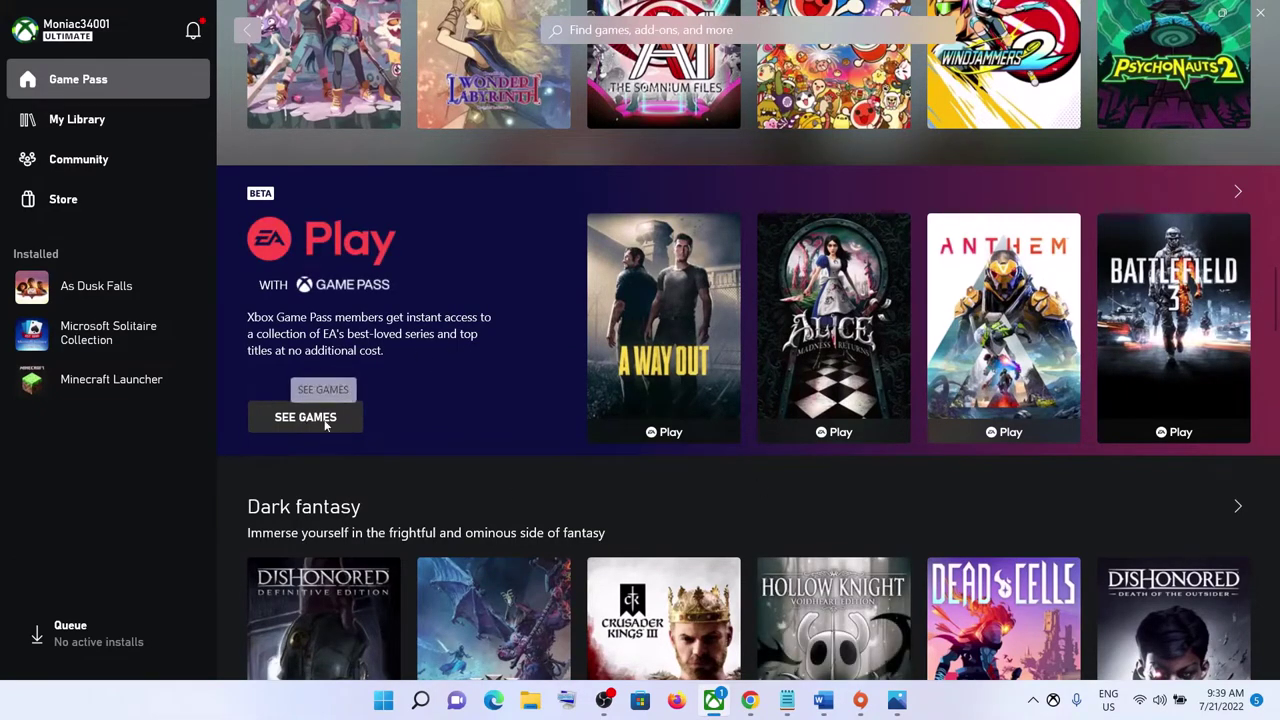
pyautogui.click(306, 417)
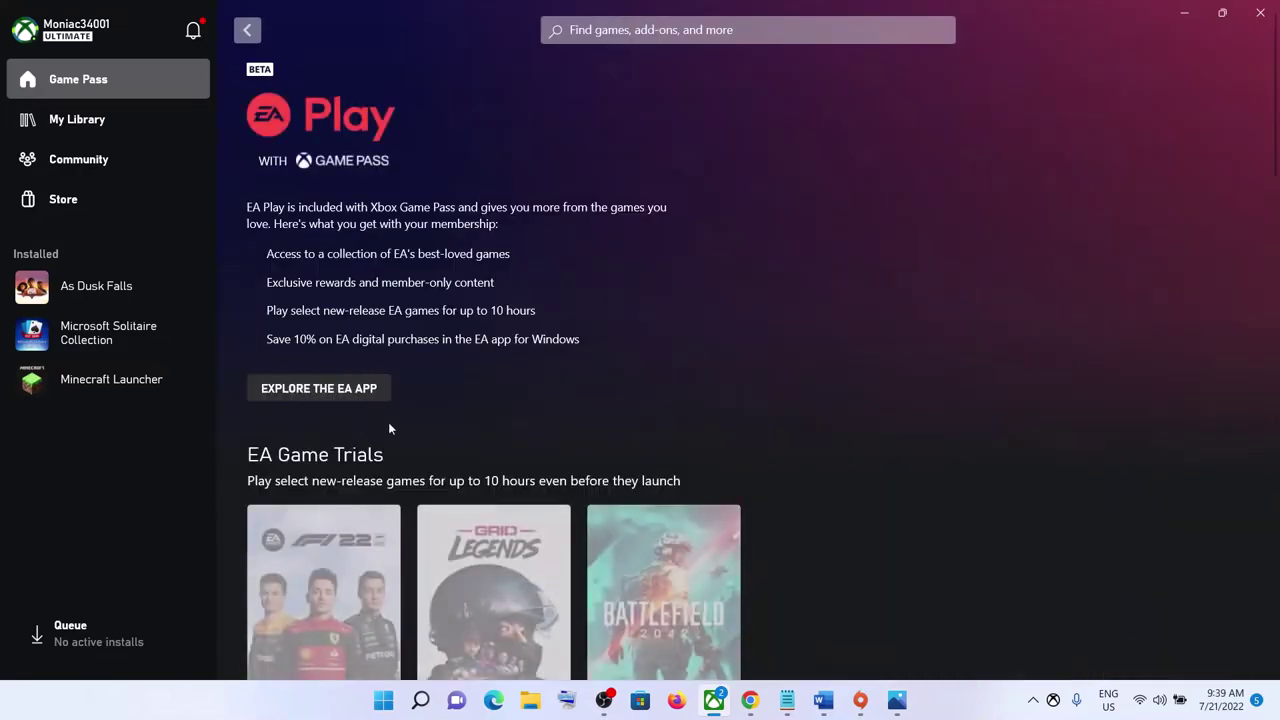
pyautogui.scroll(-2, 597, 413)
pyautogui.click(597, 414)
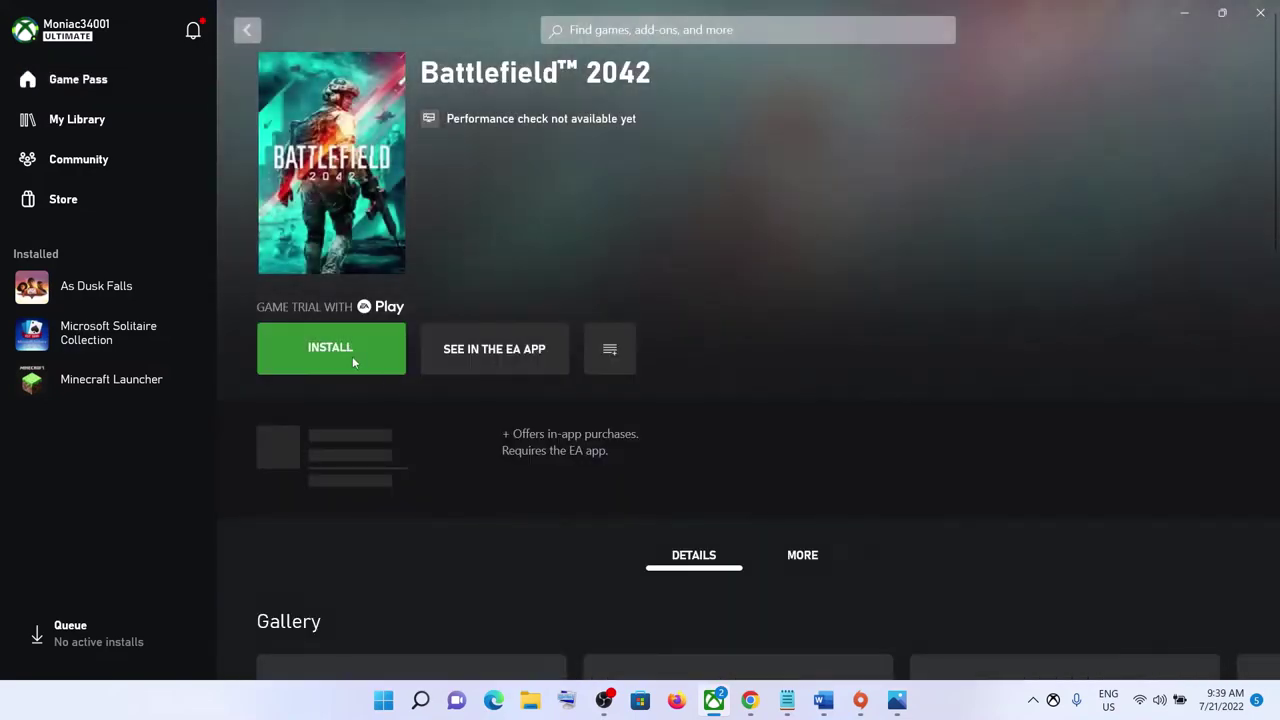
pyautogui.click(352, 356)
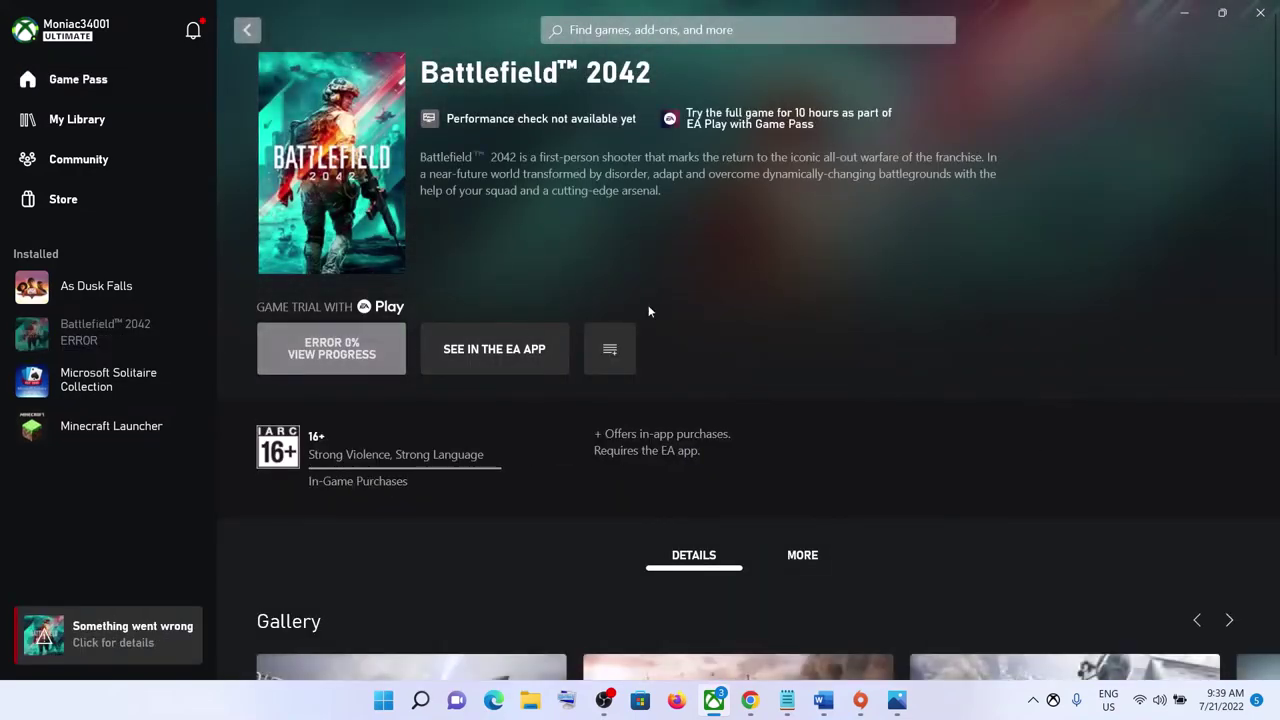
# Cancel the failed install in the queue and return to the game page.
pyautogui.click(332, 348)
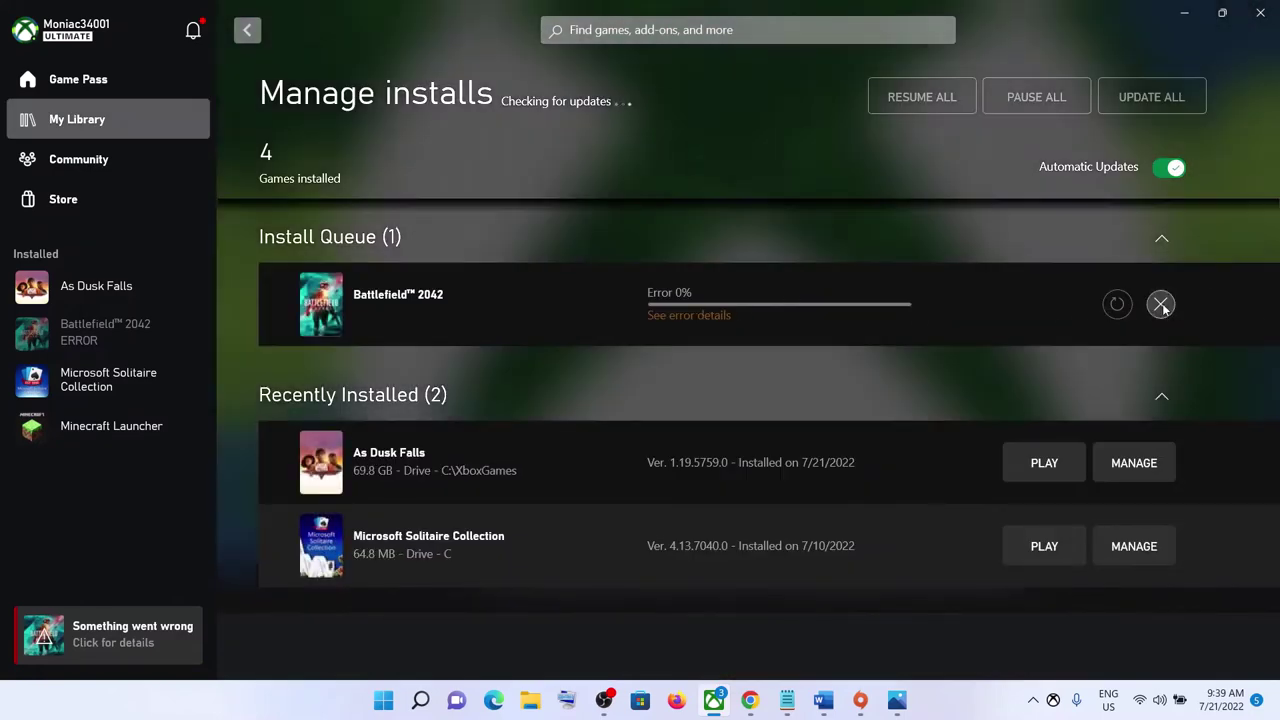
pyautogui.click(1160, 303)
pyautogui.click(1114, 390)
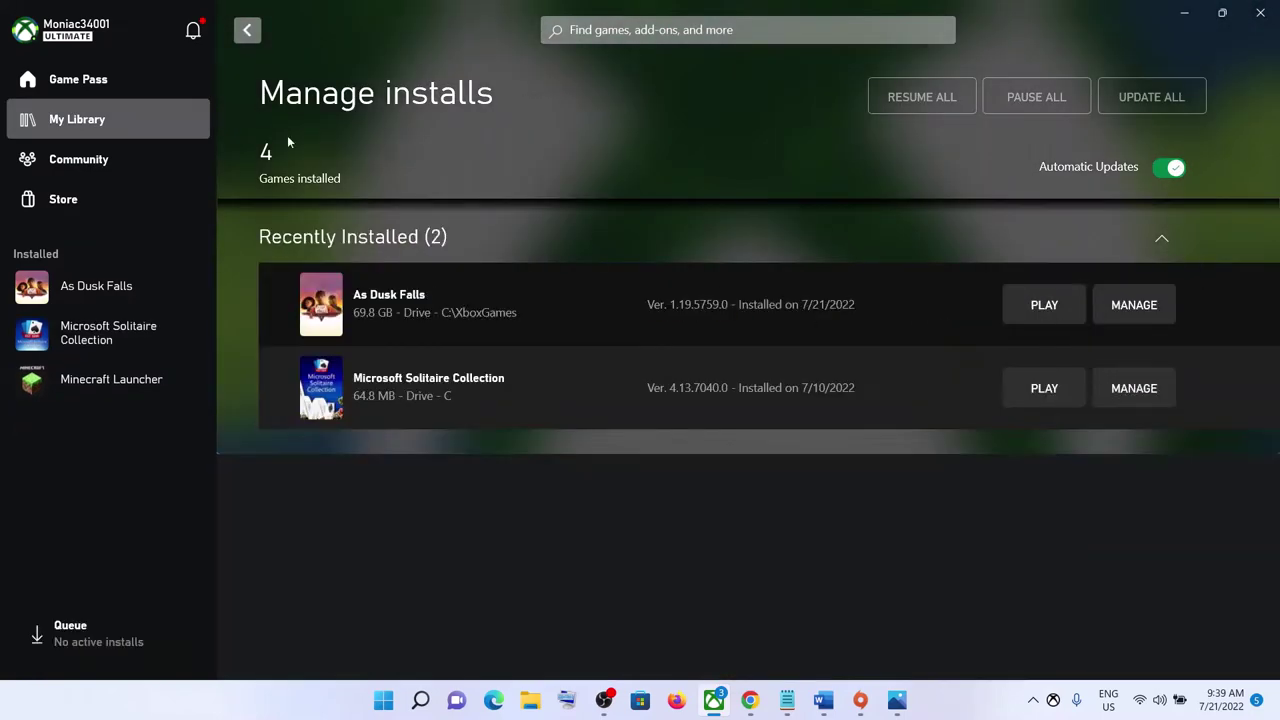
pyautogui.click(246, 33)
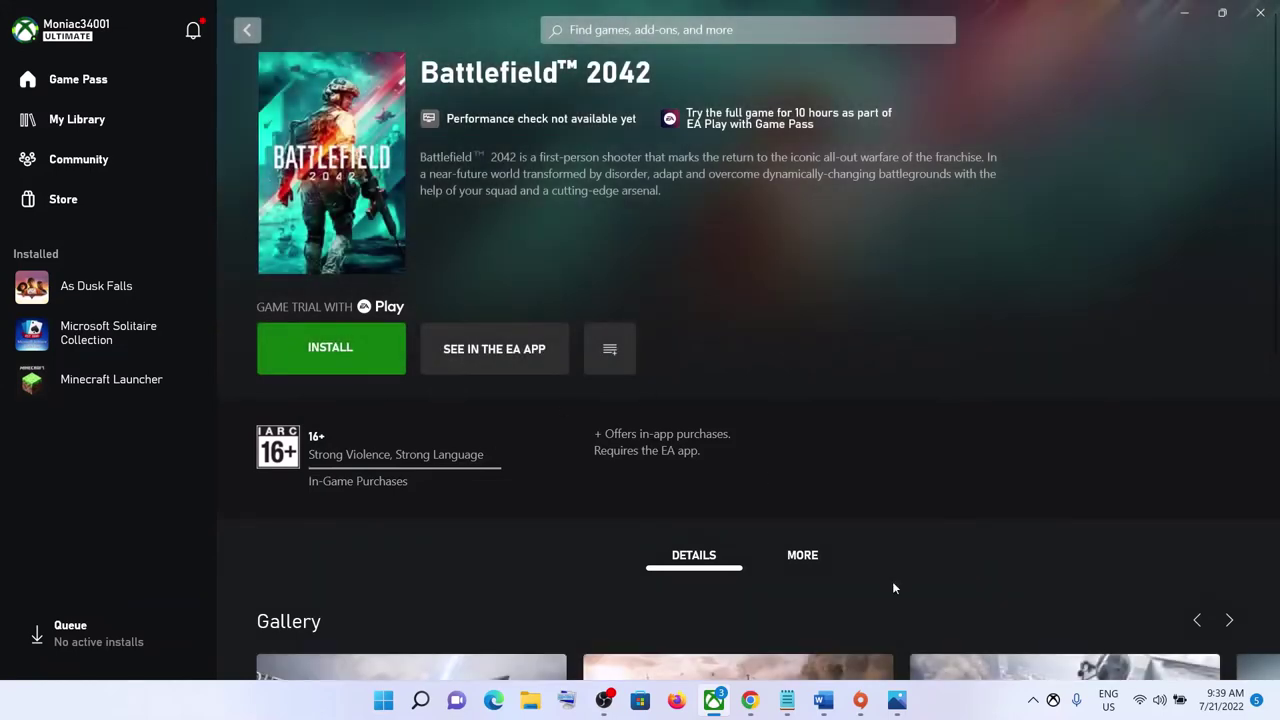
pyautogui.click(822, 700)
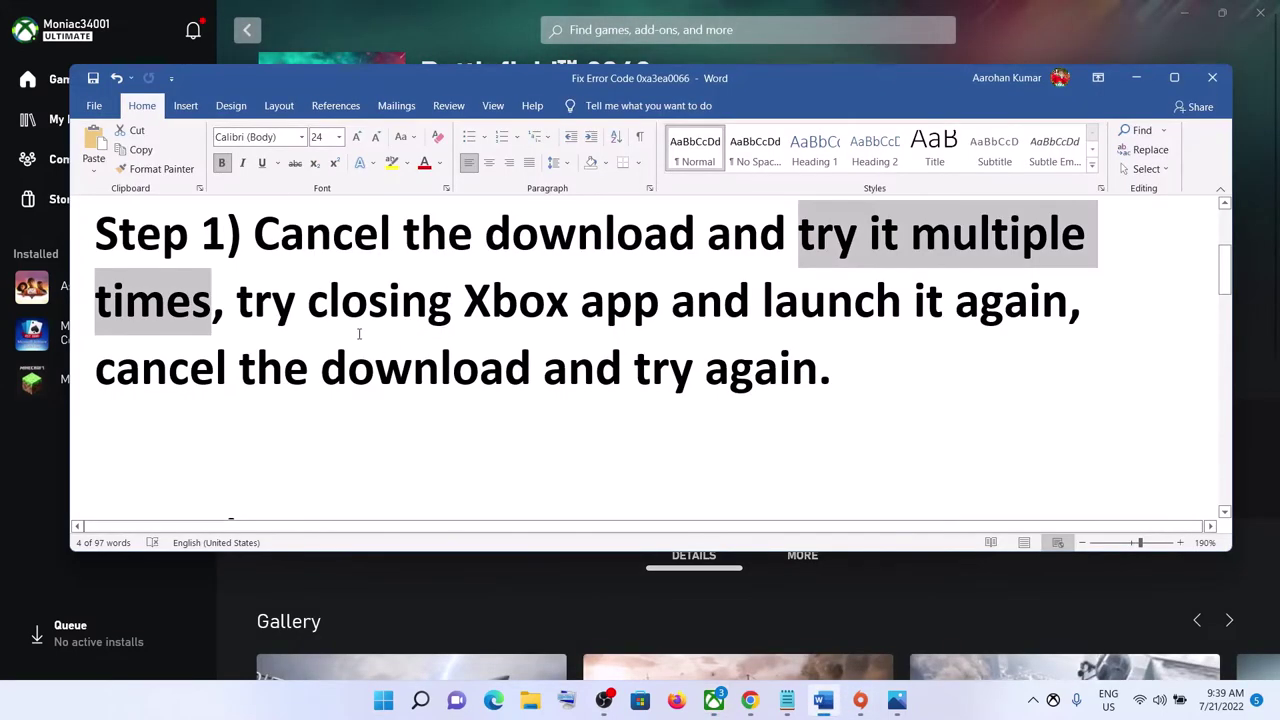
# Highlight the Step 1 instructions and the words 'Restart your PC' in the notes.
pyautogui.moveTo(253, 232); pyautogui.dragTo(832, 368)
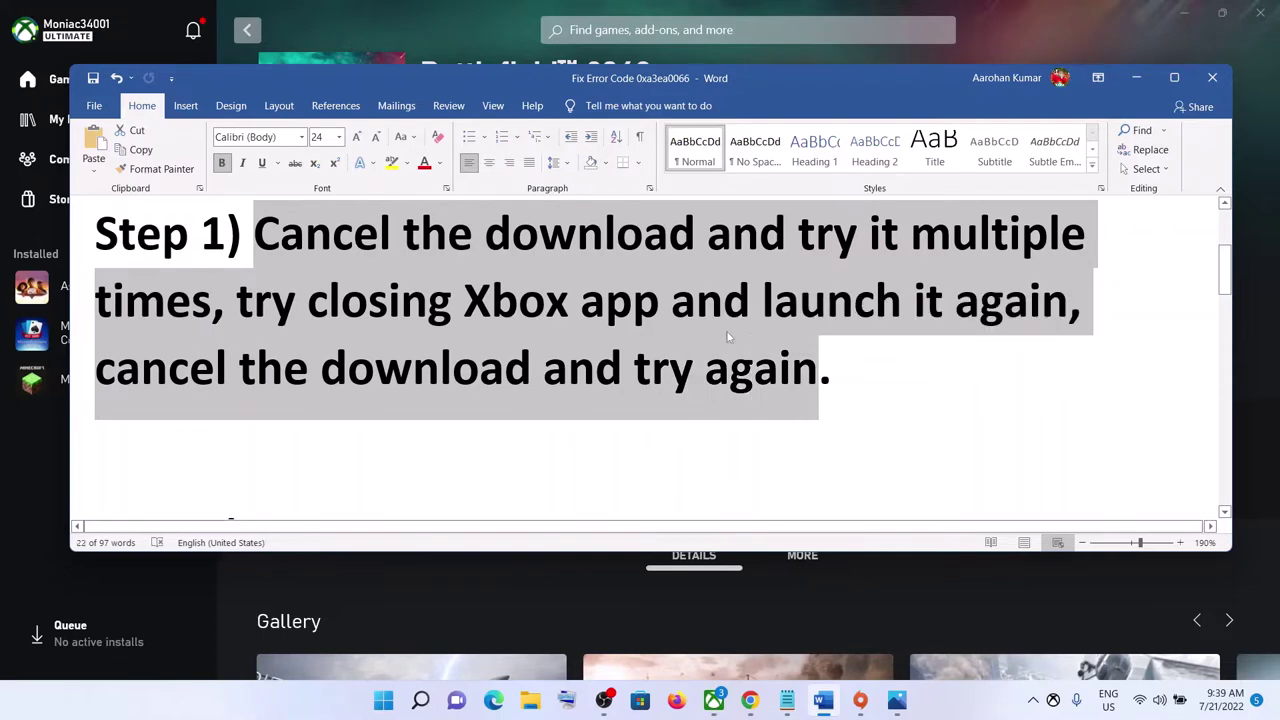
pyautogui.scroll(-3, 600, 400)
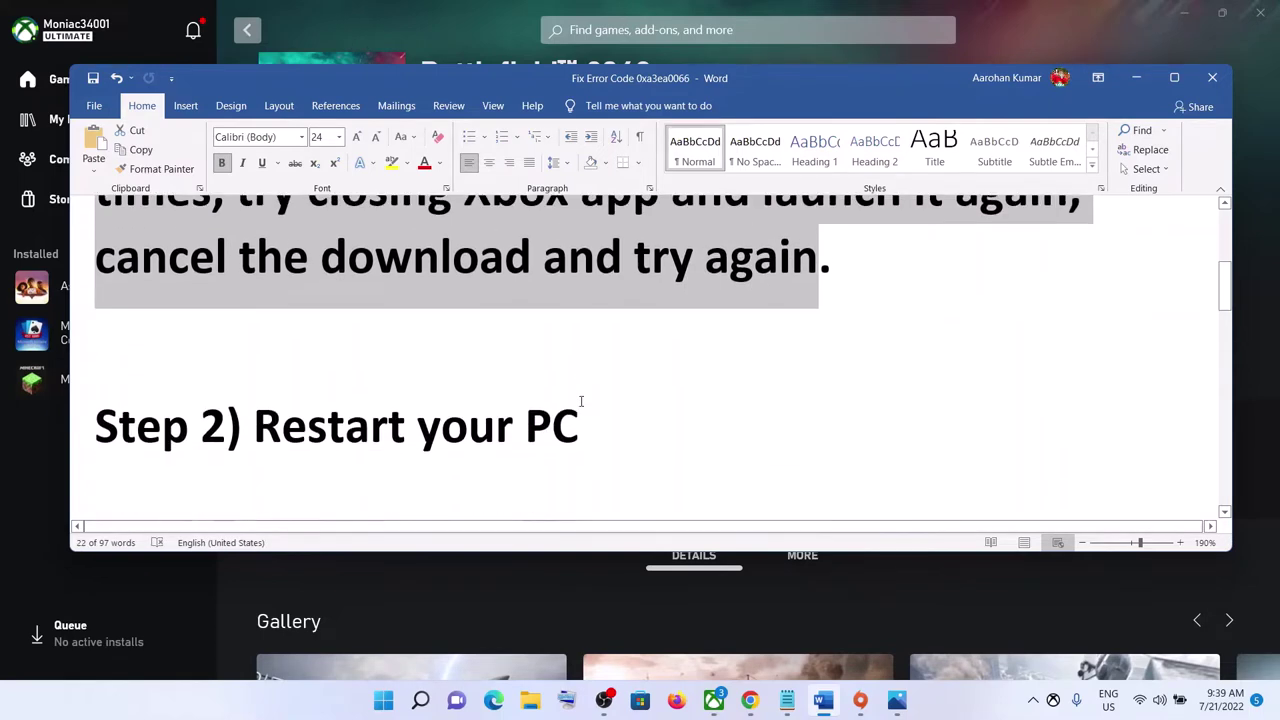
pyautogui.scroll(1, 511, 380)
pyautogui.moveTo(254, 388); pyautogui.dragTo(720, 377)
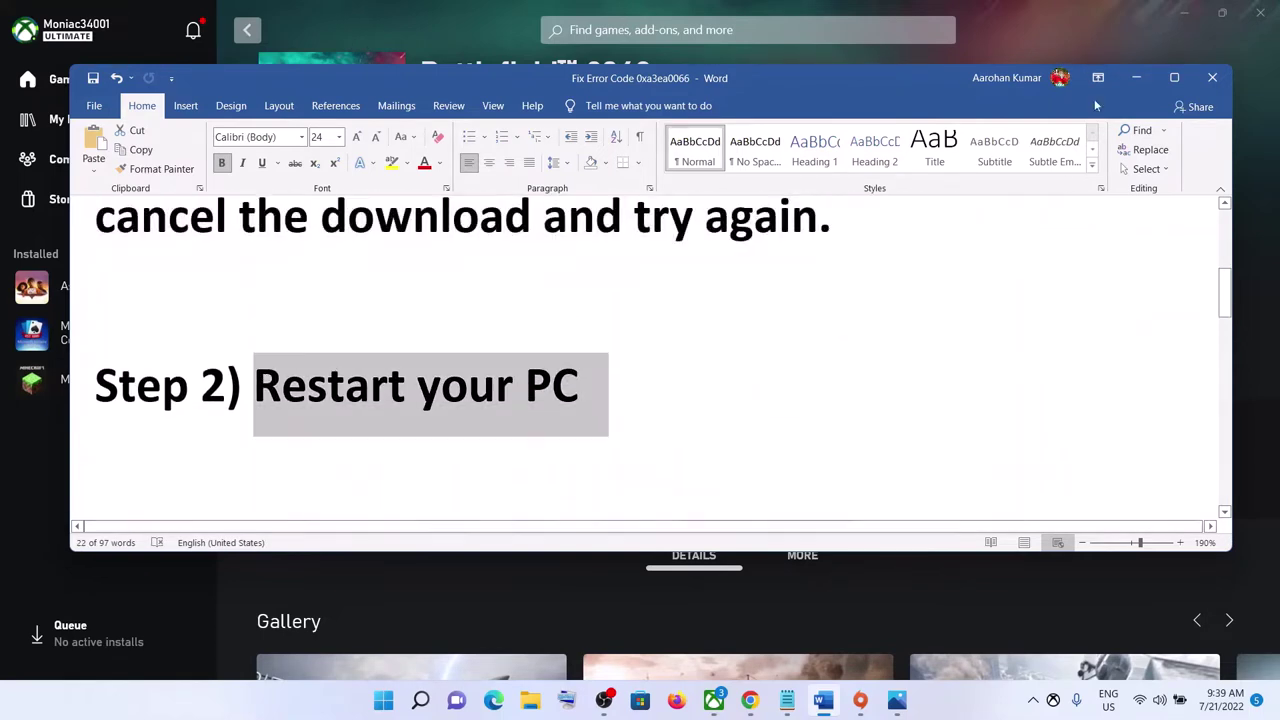
# Look at the Start menu's power options without restarting, then restore the Word notes.
pyautogui.click(362, 646)
pyautogui.click(383, 700)
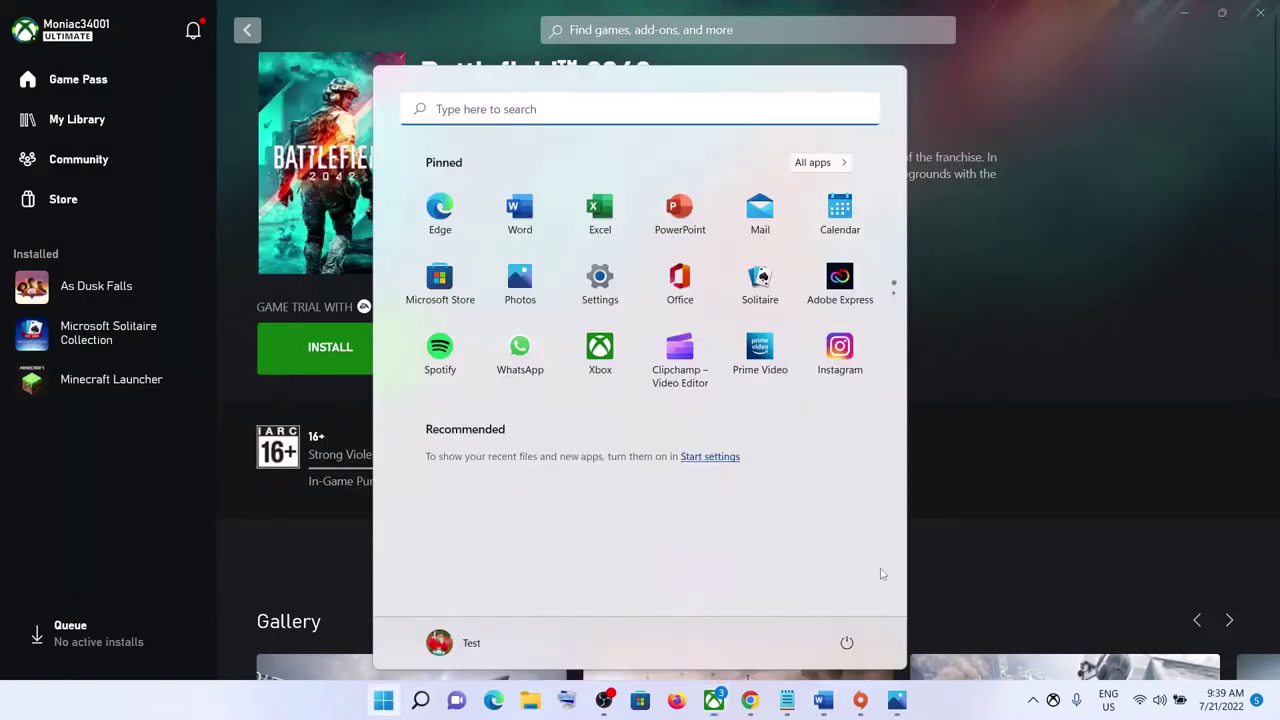
pyautogui.click(846, 642)
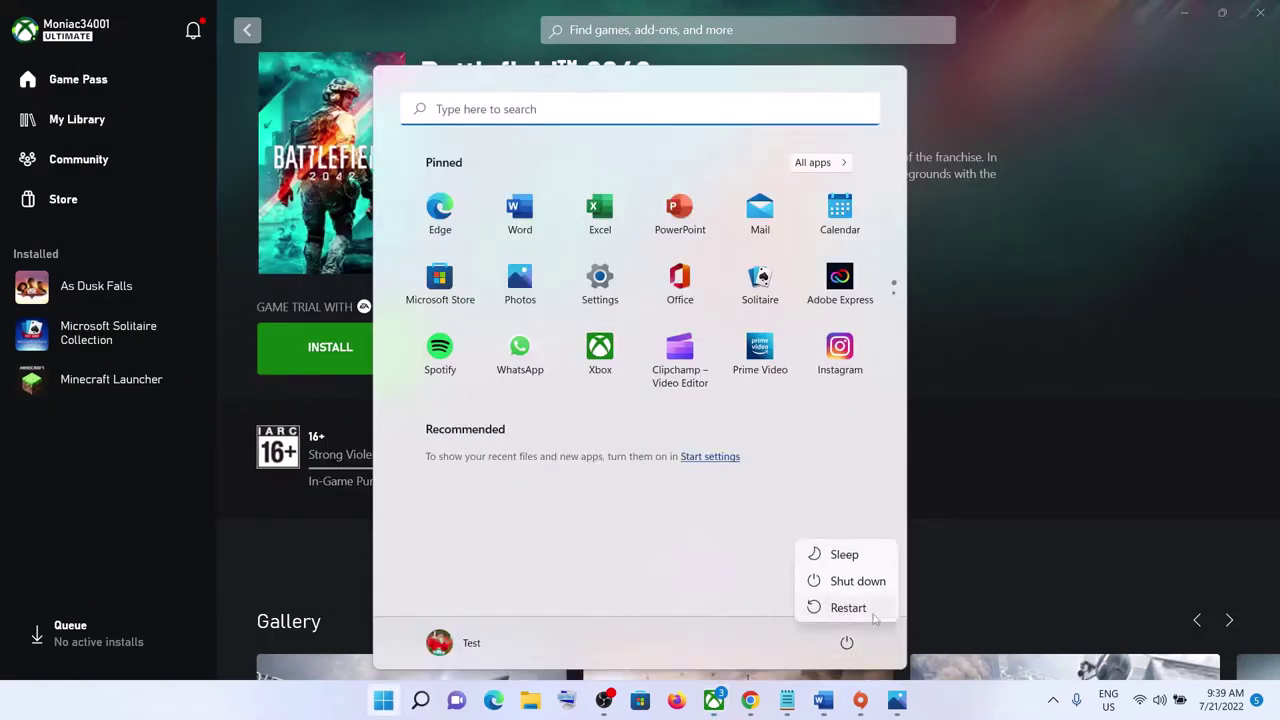
pyautogui.click(1089, 95)
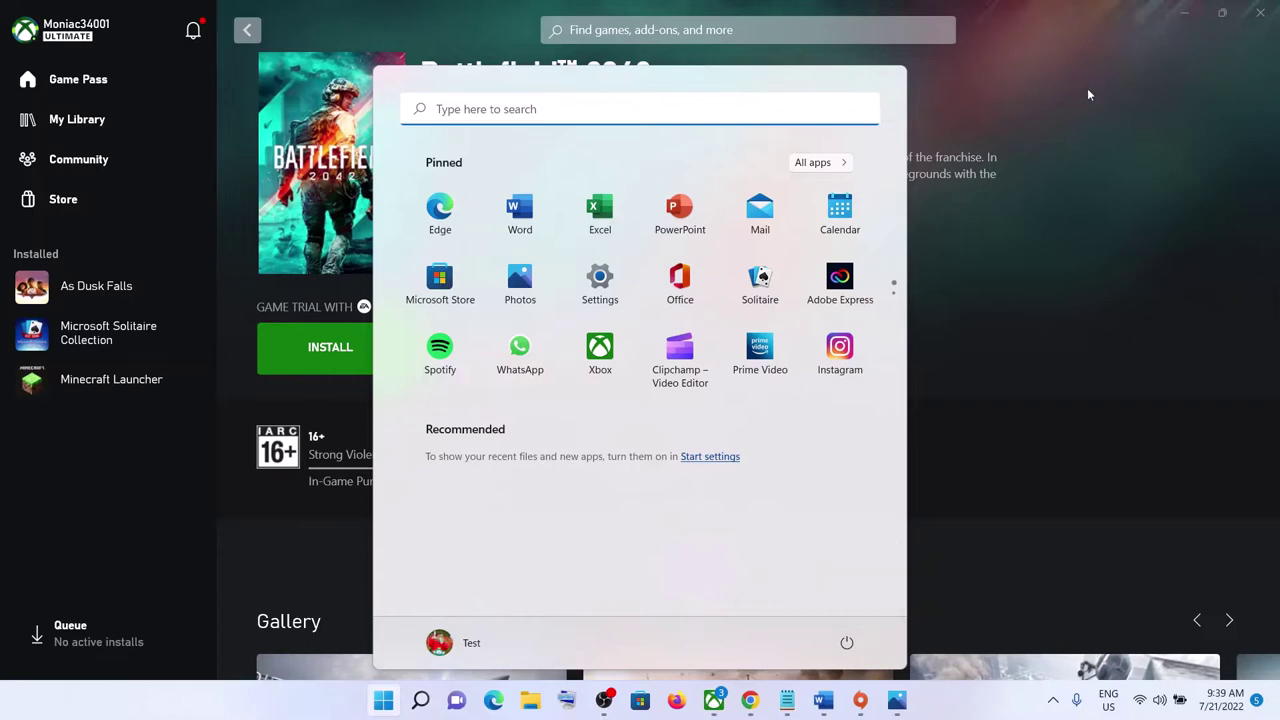
pyautogui.click(996, 182)
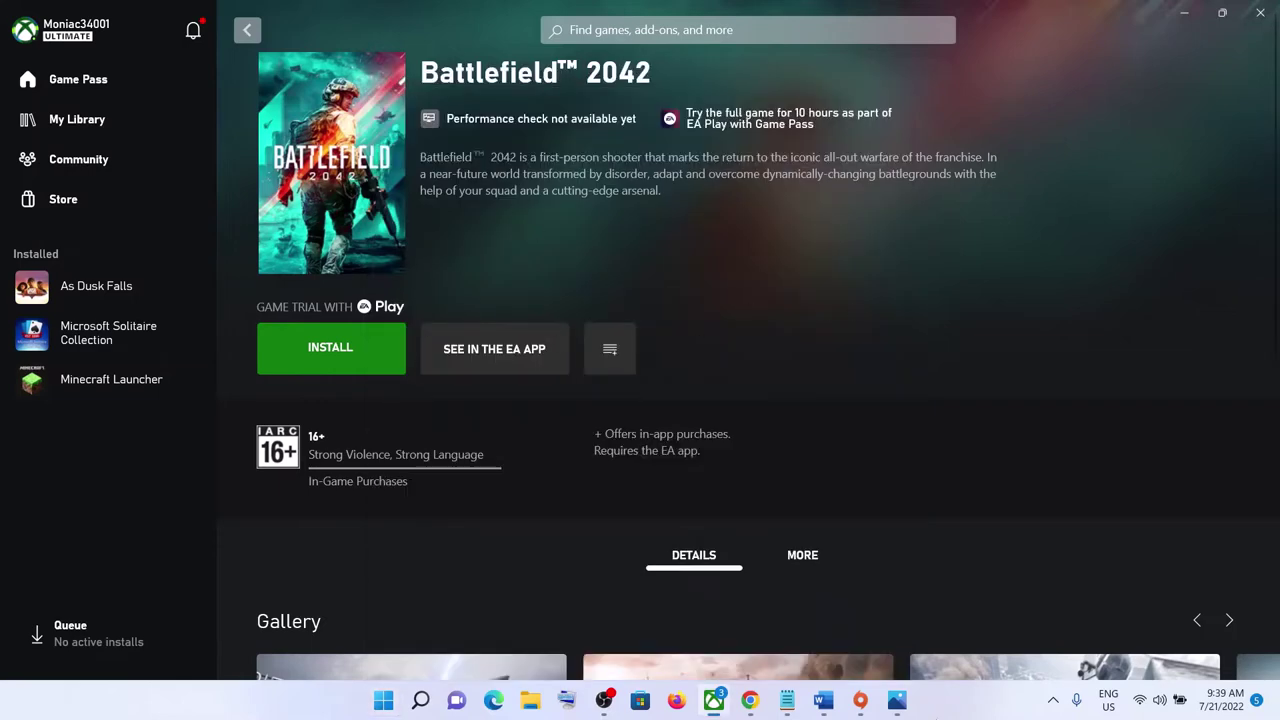
pyautogui.click(823, 700)
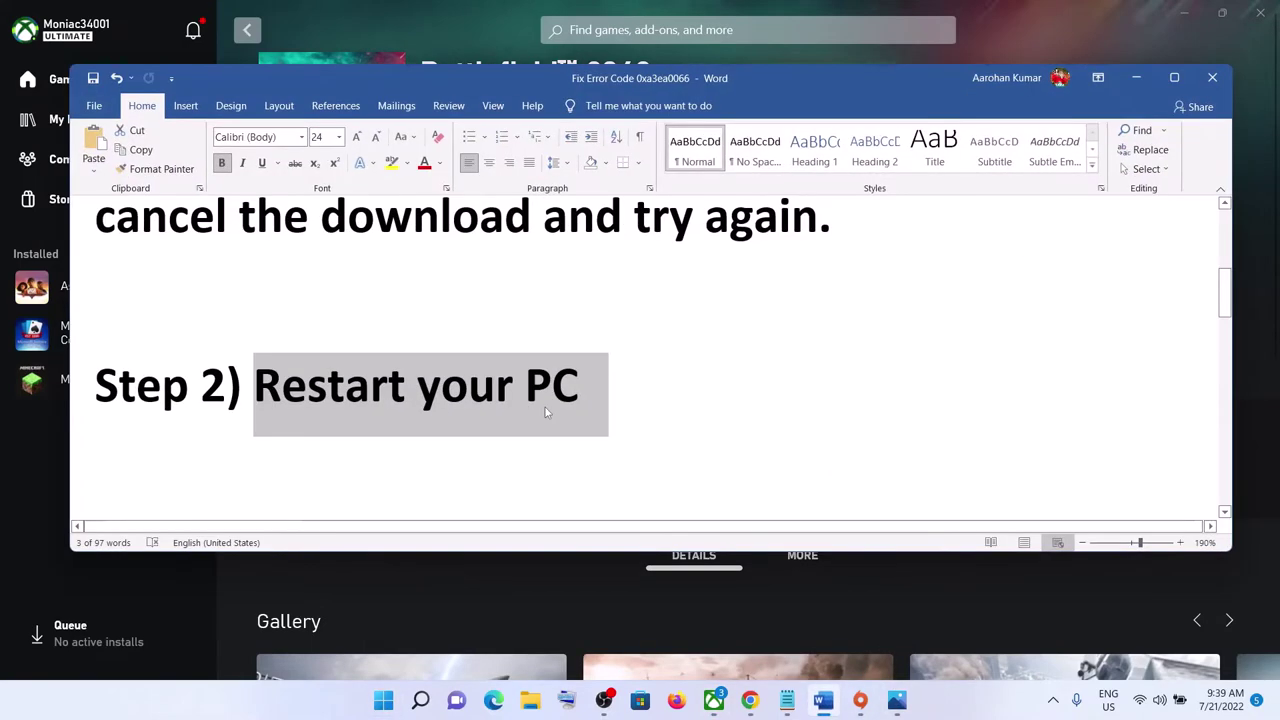
# Highlight 'Close Origin' in the notes and close the Origin window.
pyautogui.scroll(-3, 545, 407)
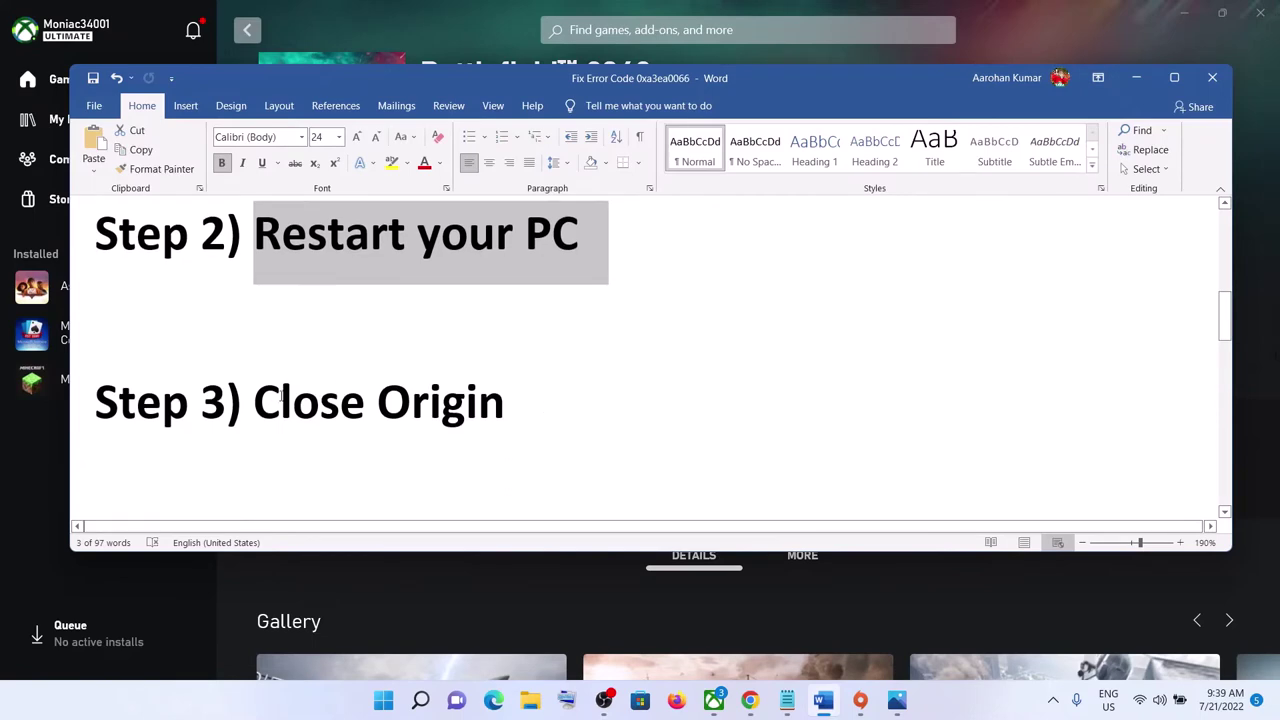
pyautogui.moveTo(267, 398); pyautogui.dragTo(534, 402)
pyautogui.click(1136, 77)
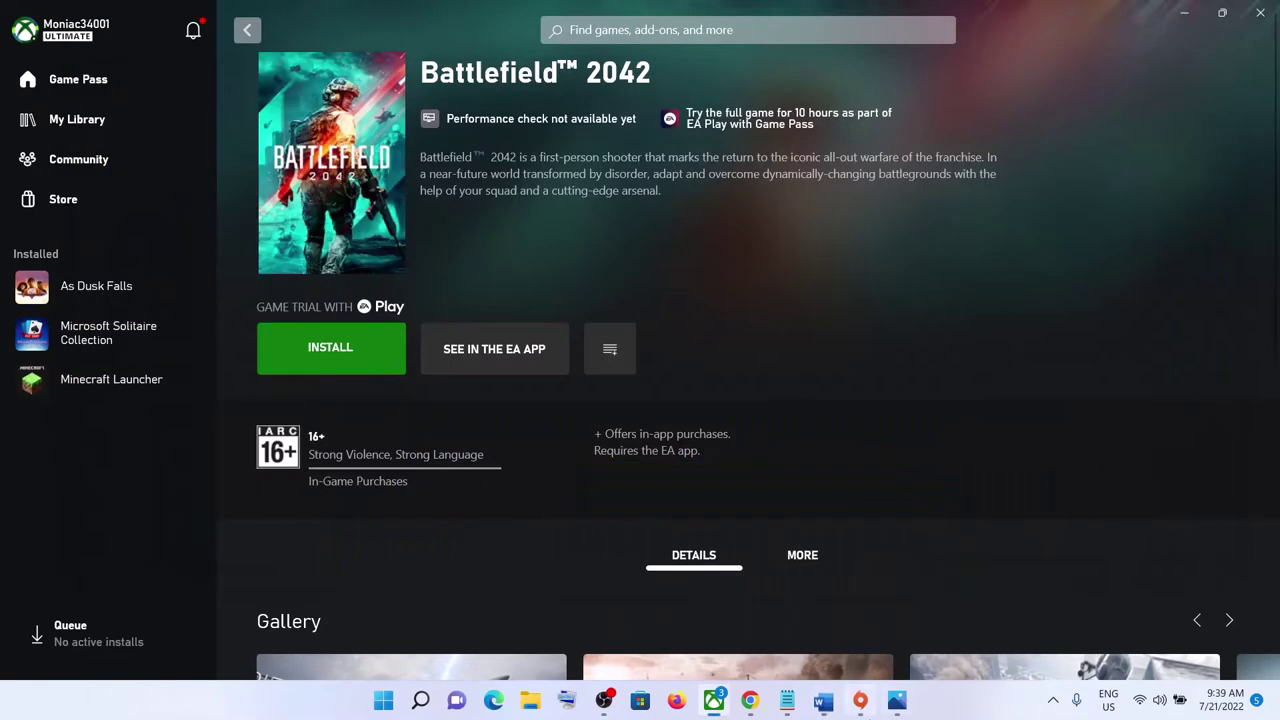
pyautogui.click(862, 702)
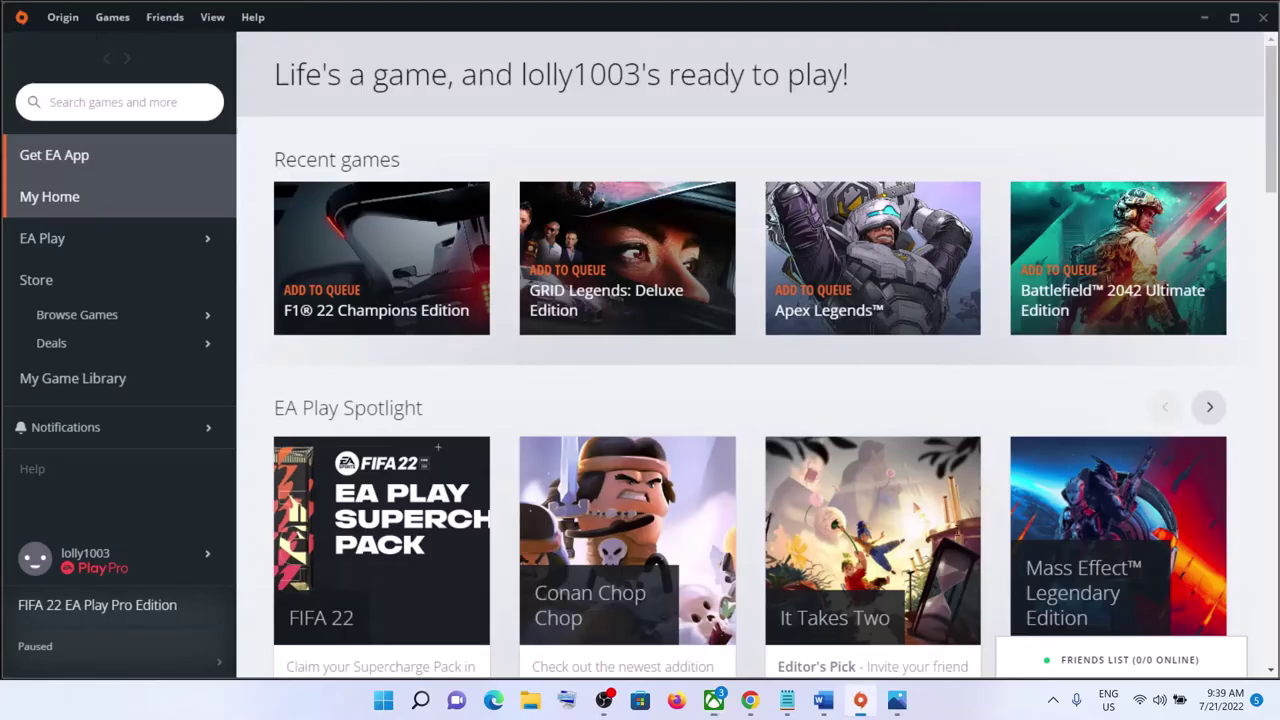
pyautogui.click(1263, 17)
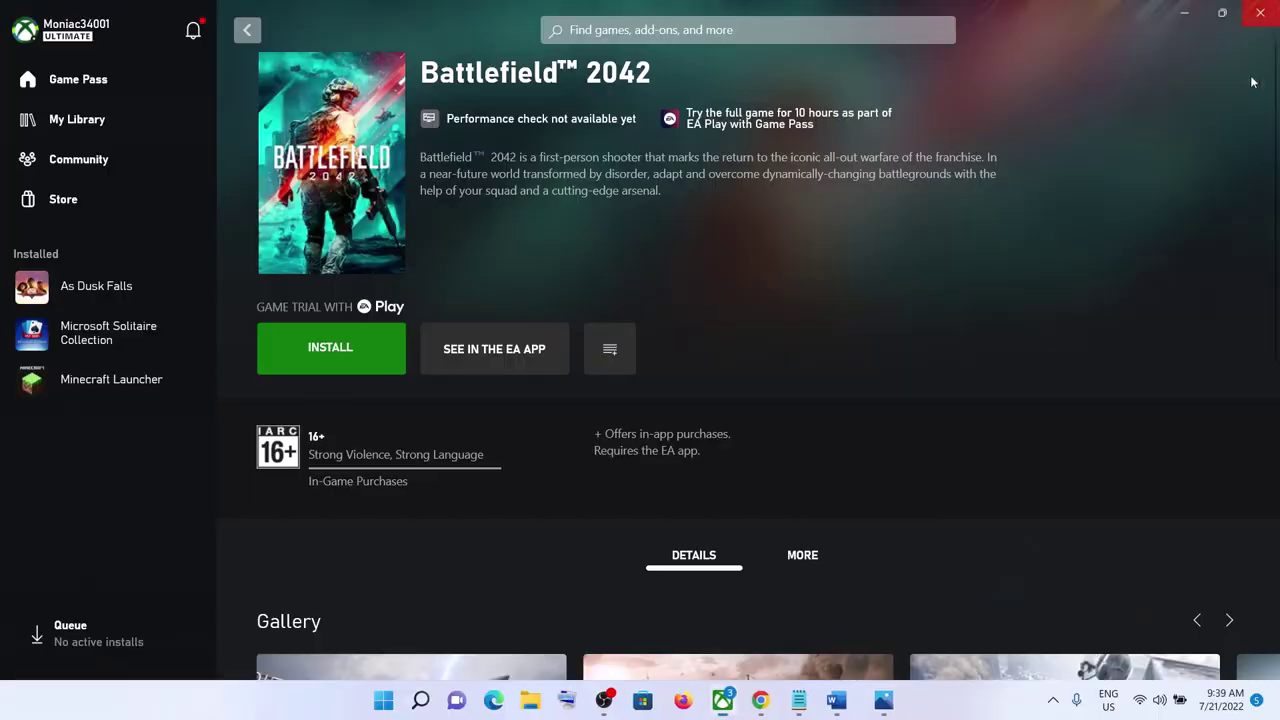
# Quit Origin entirely from its hidden tray icon.
pyautogui.click(1052, 701)
pyautogui.rightClick(1019, 655)
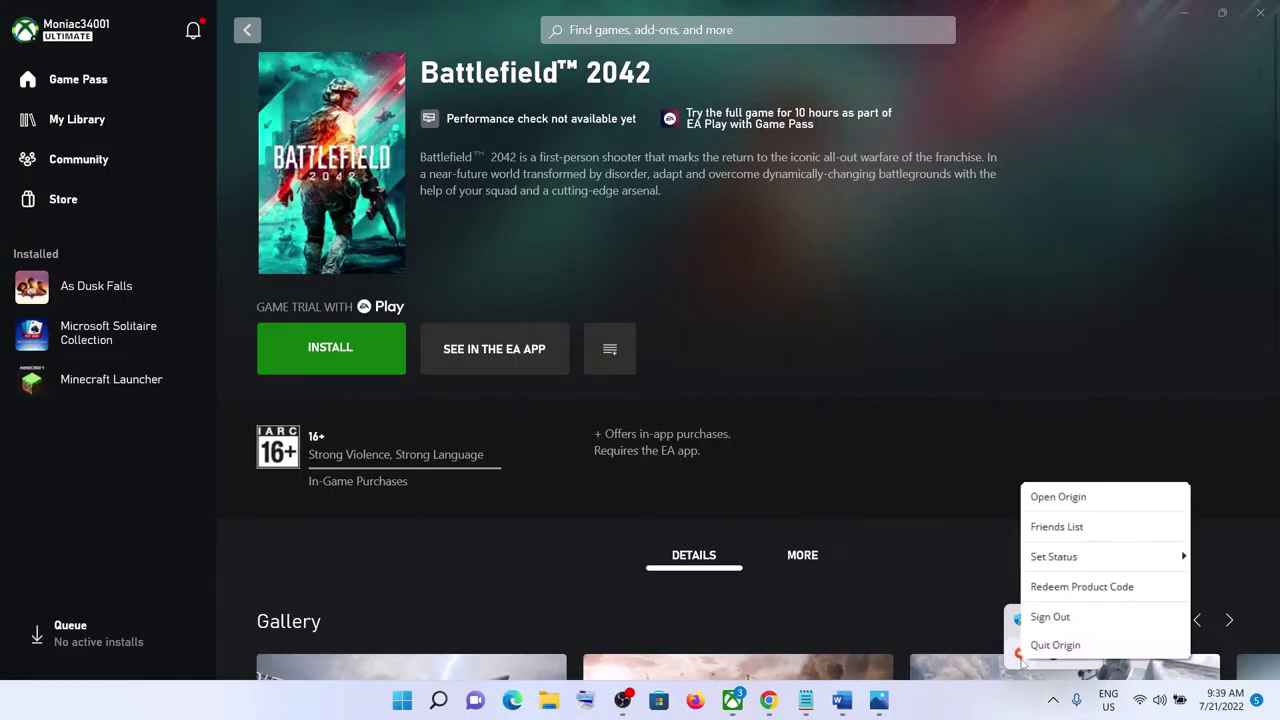
pyautogui.click(1070, 648)
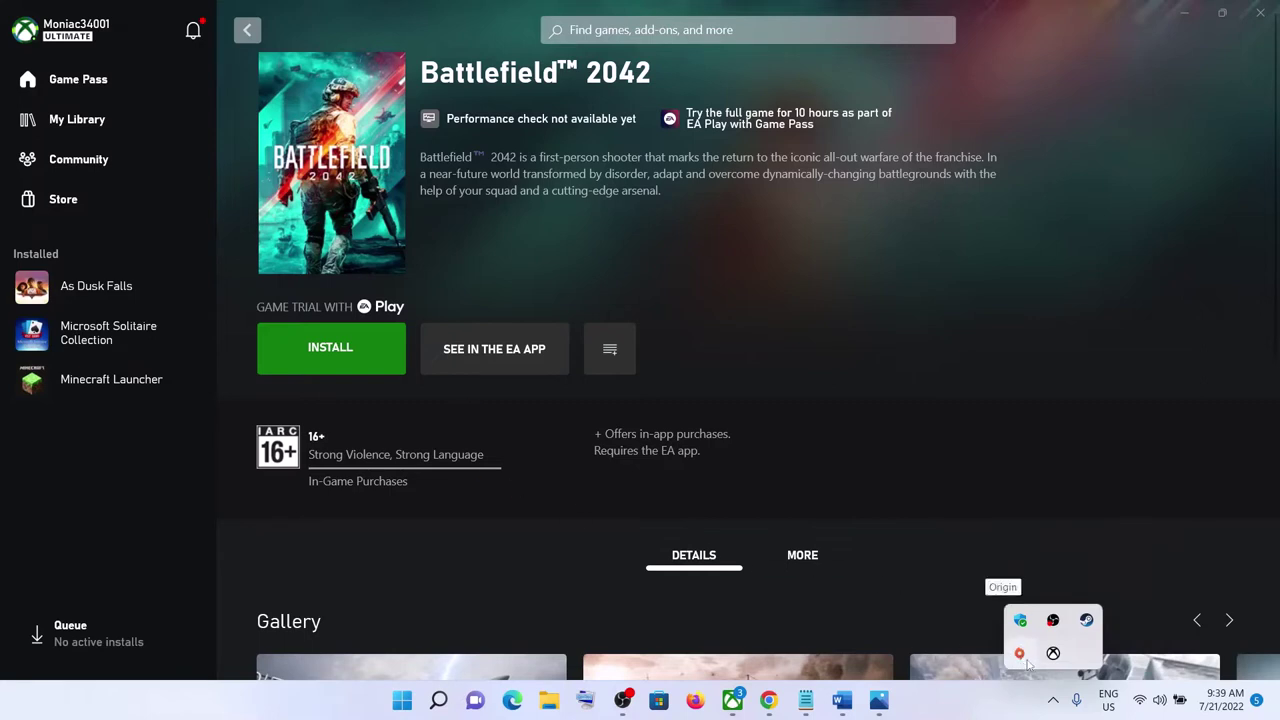
pyautogui.click(1001, 712)
# Install Battlefield 2042 to C:\Program Files\EA Games\Battlefield 2042 in English, accepting the terms of play.
pyautogui.click(362, 350)
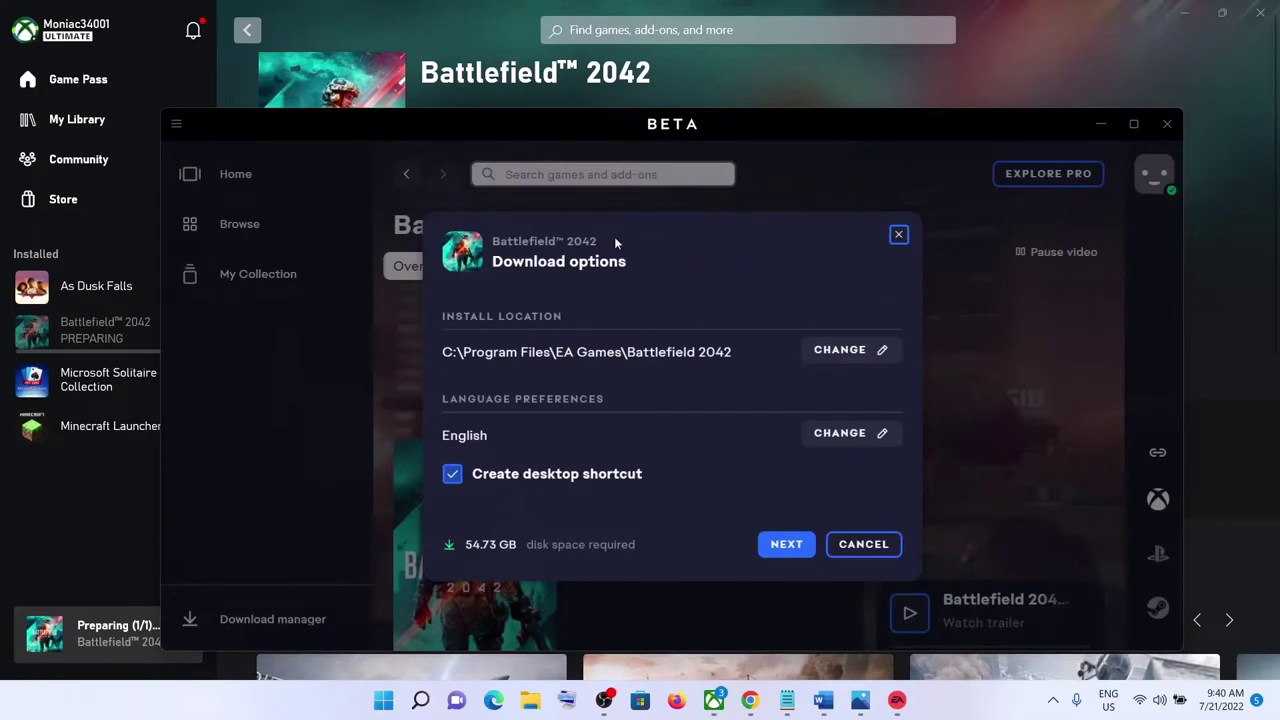
pyautogui.click(800, 551)
pyautogui.click(770, 532)
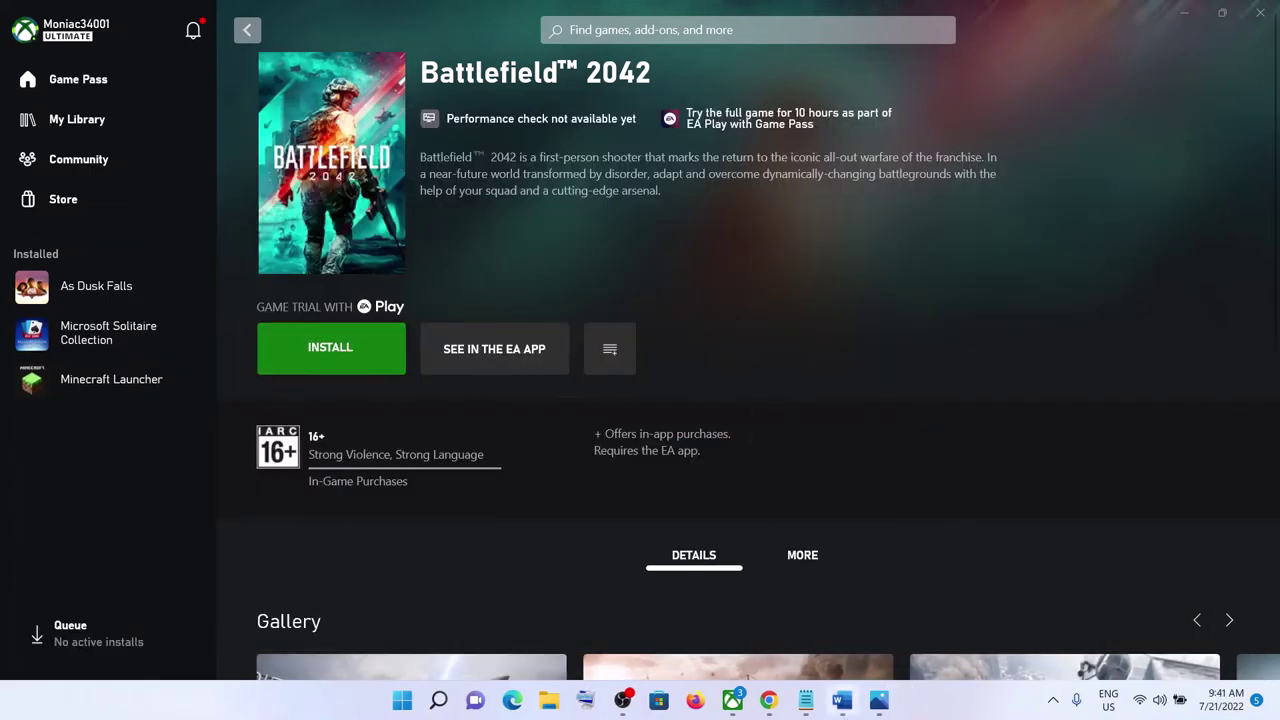
pyautogui.click(841, 700)
# Highlight the Step 4 instruction and open Task Manager.
pyautogui.scroll(-3, 467, 403)
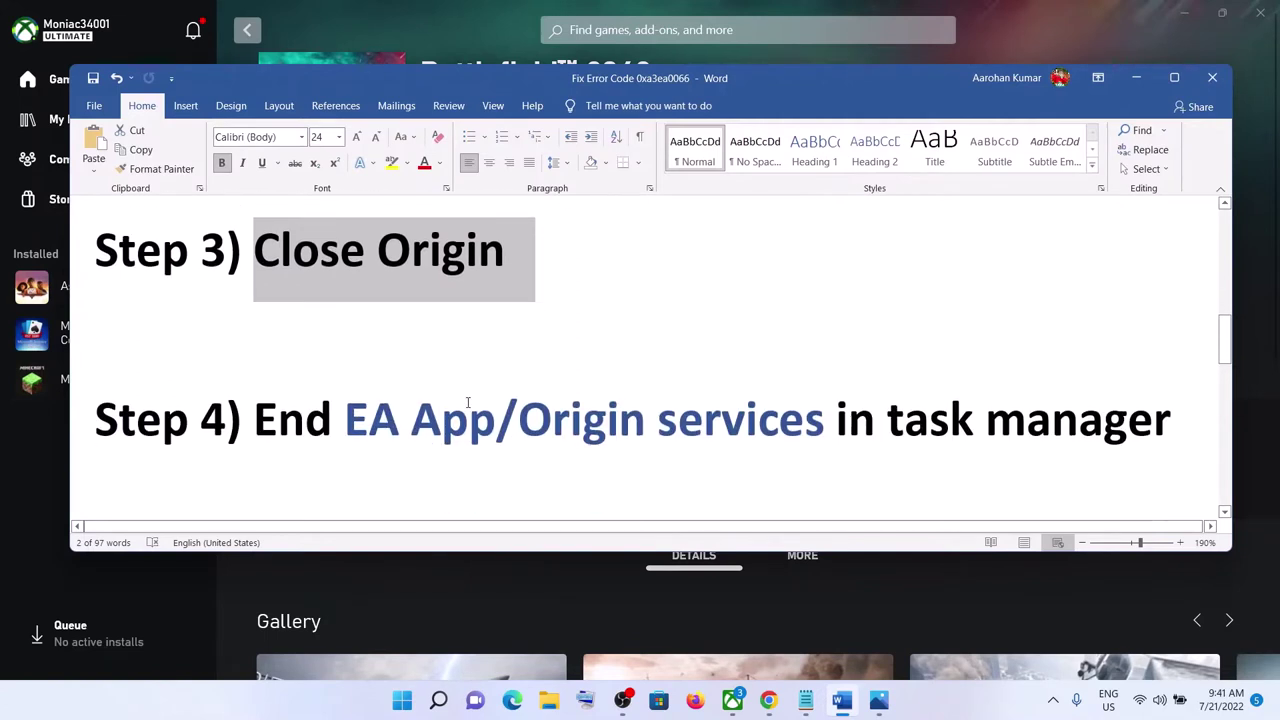
pyautogui.moveTo(255, 420); pyautogui.dragTo(1175, 420)
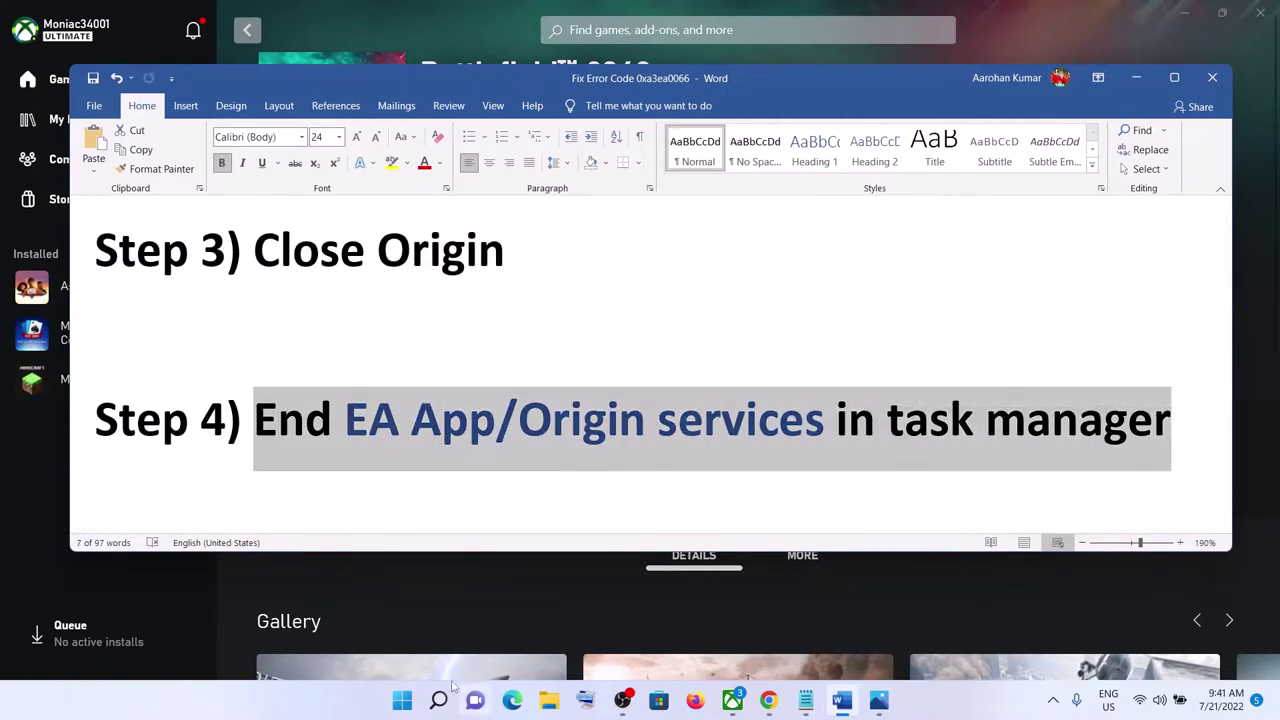
pyautogui.rightClick(403, 702)
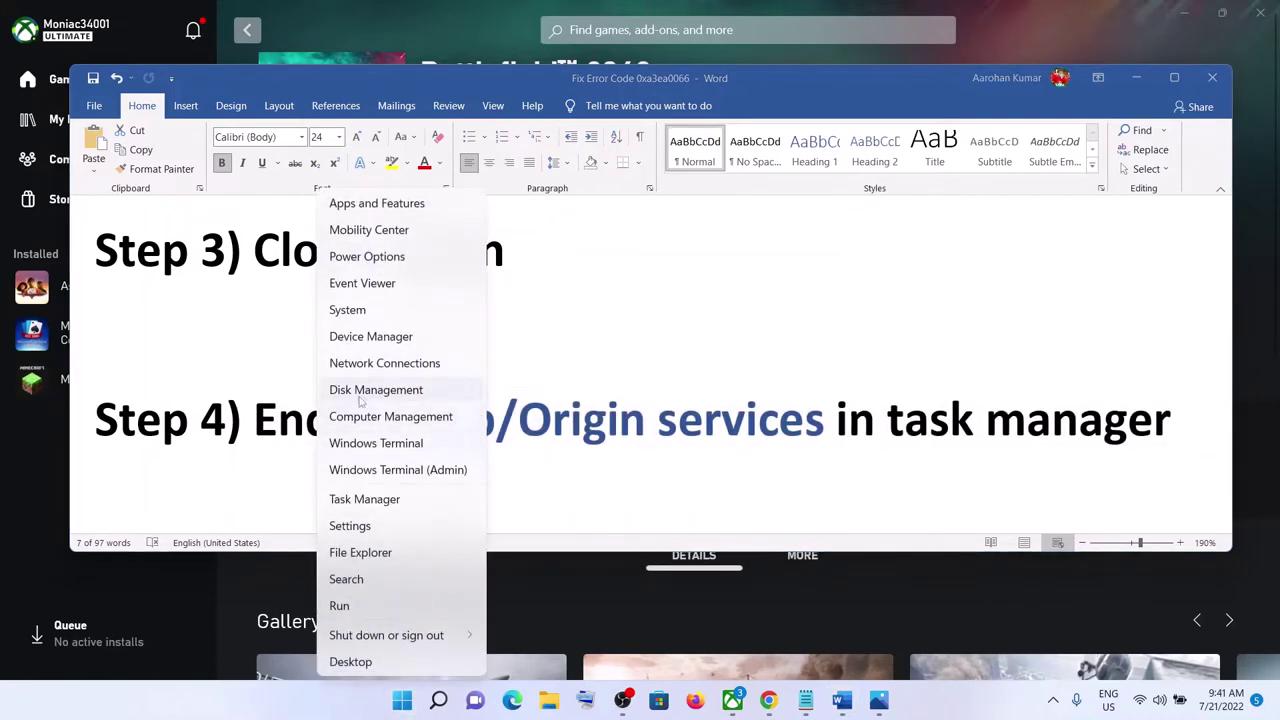
pyautogui.click(362, 499)
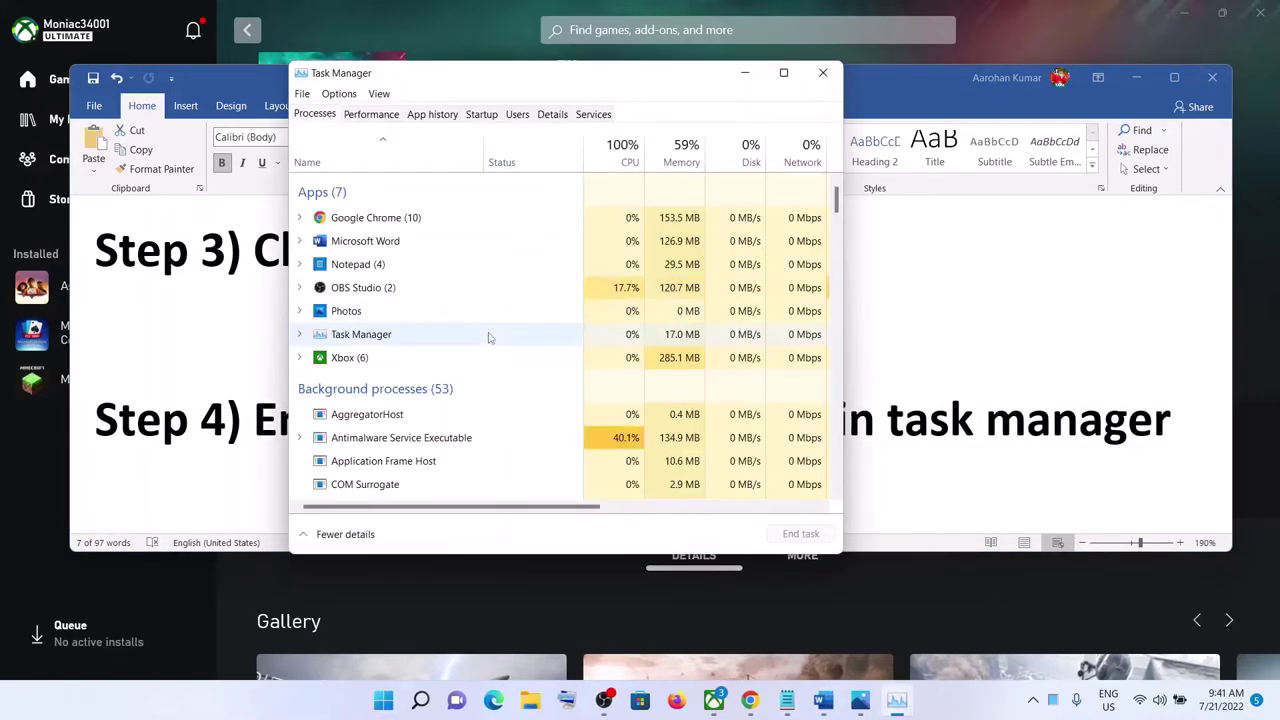
# End the EA Background Service process, then return to the Word notes.
pyautogui.scroll(-1, 435, 398)
pyautogui.click(435, 398)
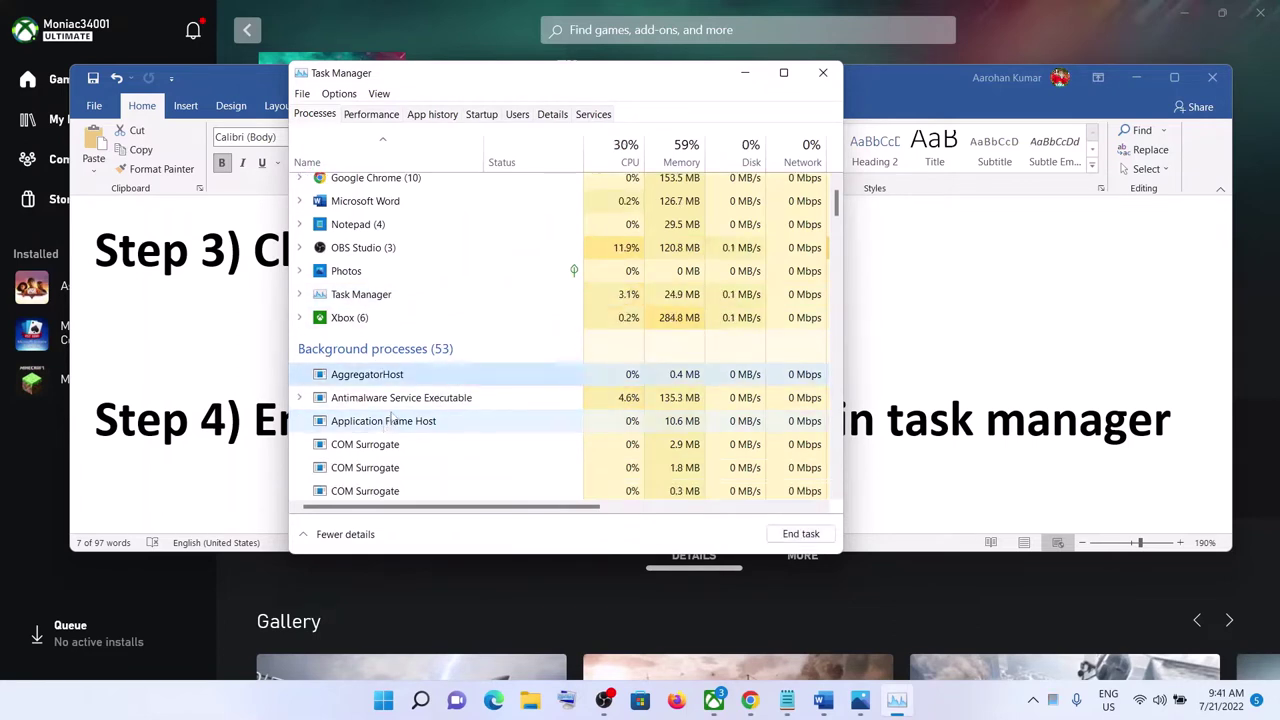
pyautogui.press('e')
pyautogui.scroll(-2, 421, 427)
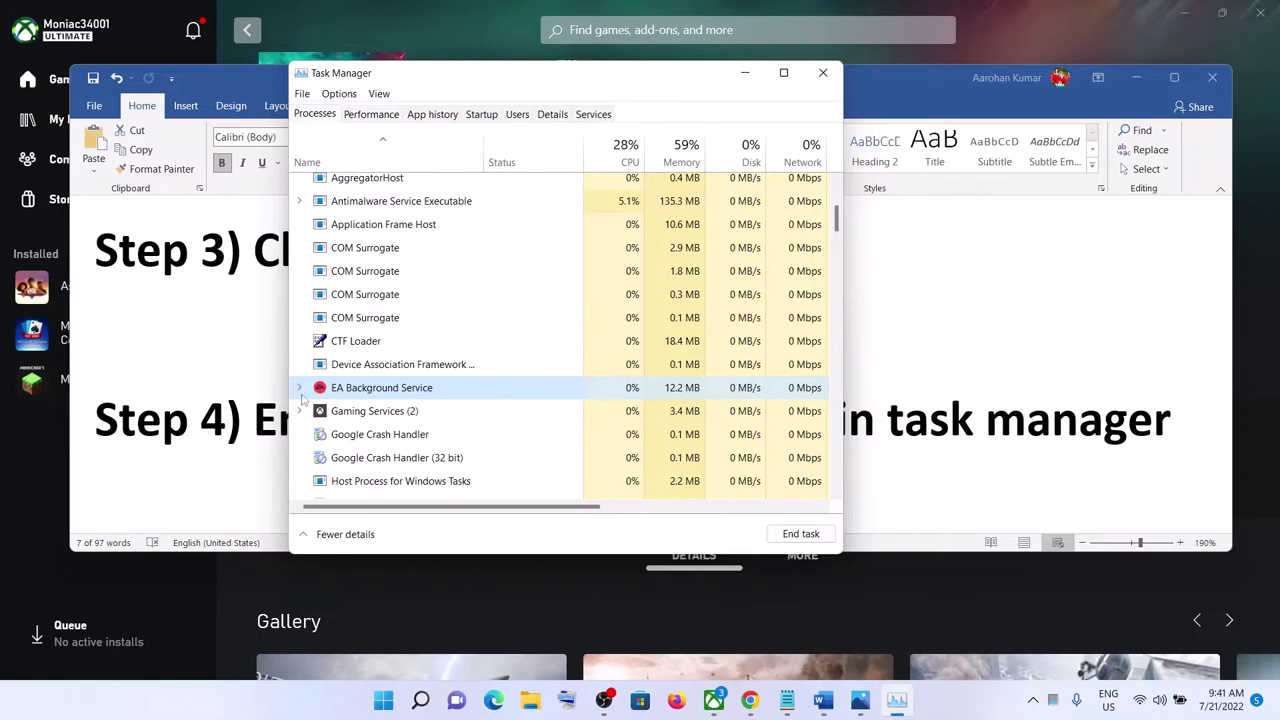
pyautogui.rightClick(415, 391)
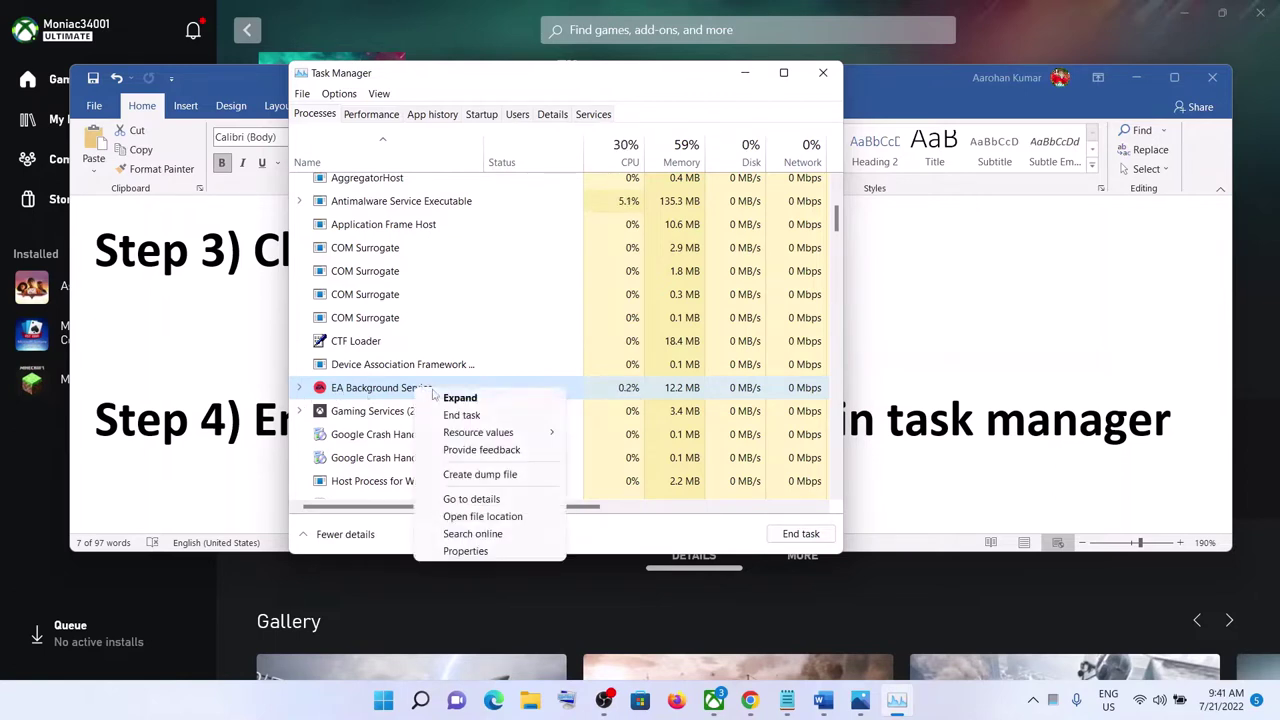
pyautogui.click(495, 414)
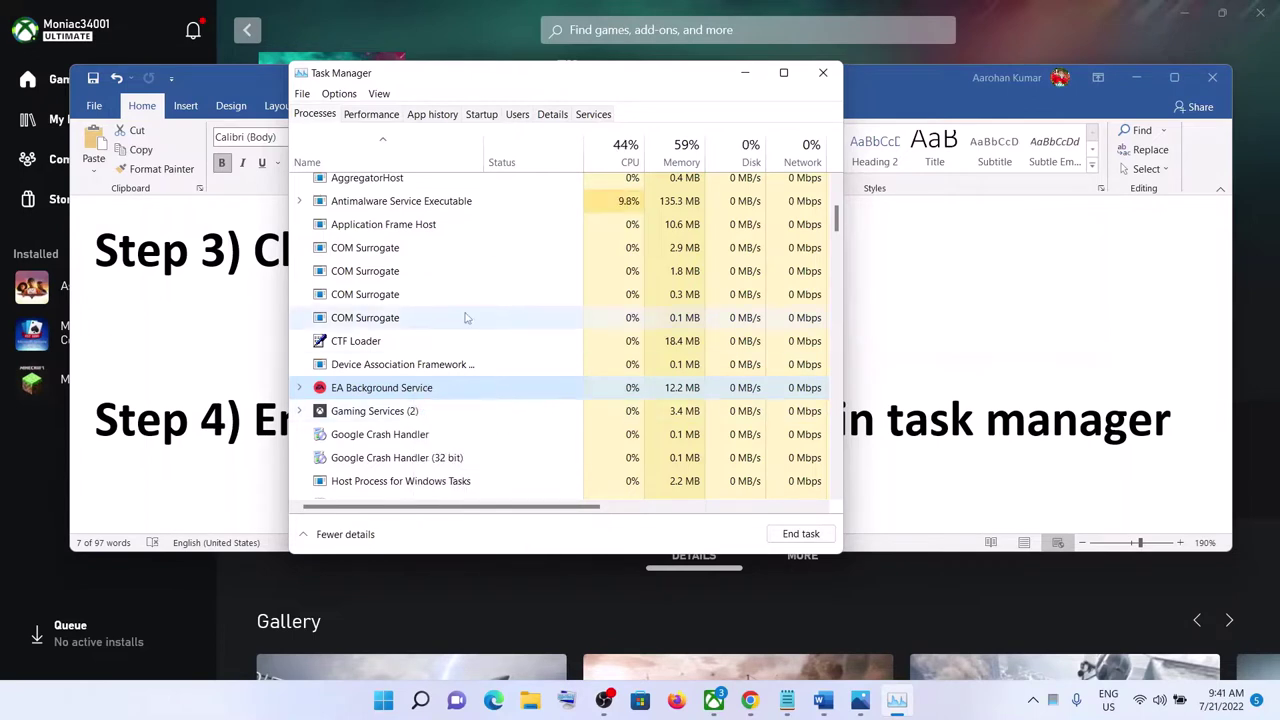
pyautogui.scroll(2, 433, 367)
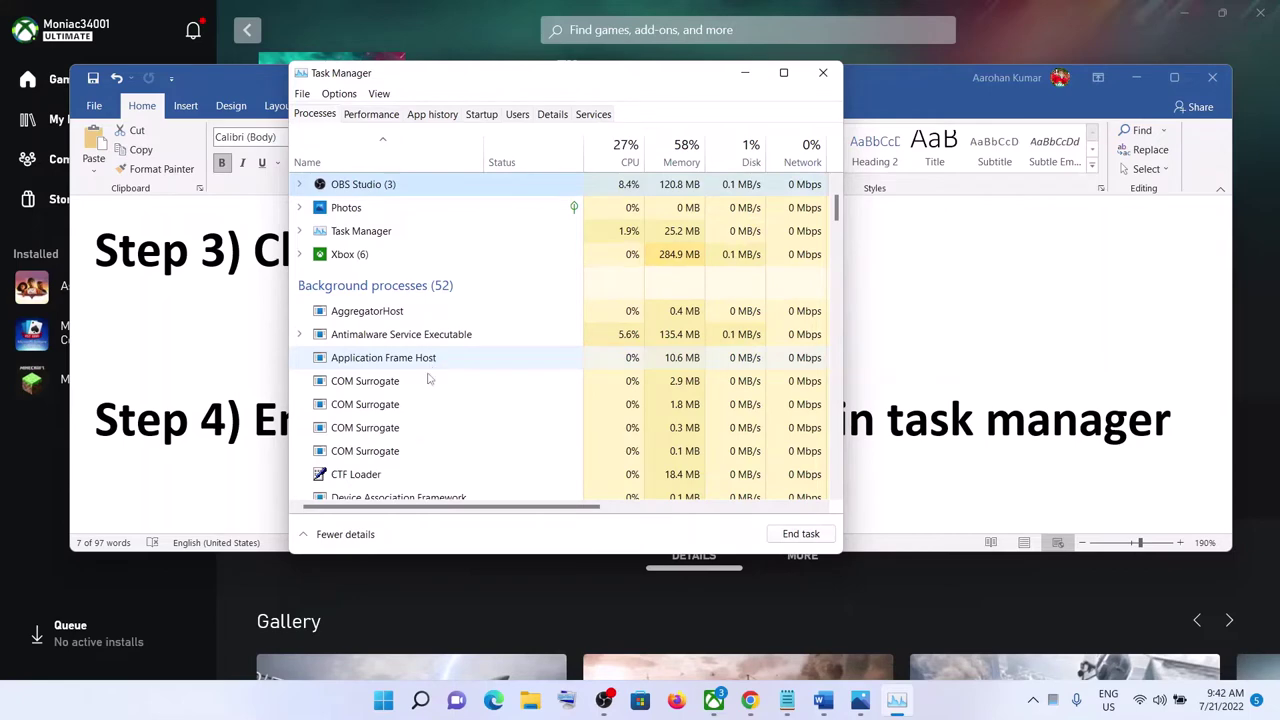
pyautogui.scroll(-3, 433, 367)
pyautogui.click(268, 289)
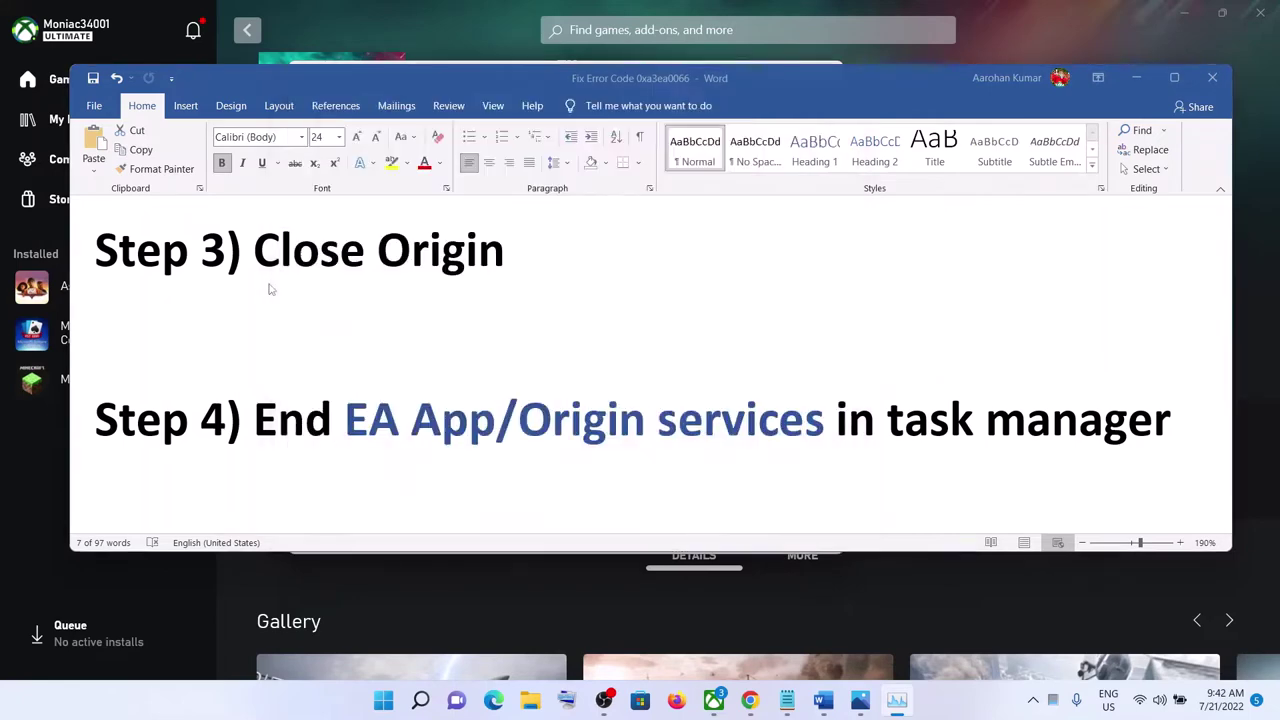
# Highlight words in the Step 4 line, then close Task Manager.
pyautogui.click(503, 420)
pyautogui.moveTo(518, 420); pyautogui.dragTo(636, 428)
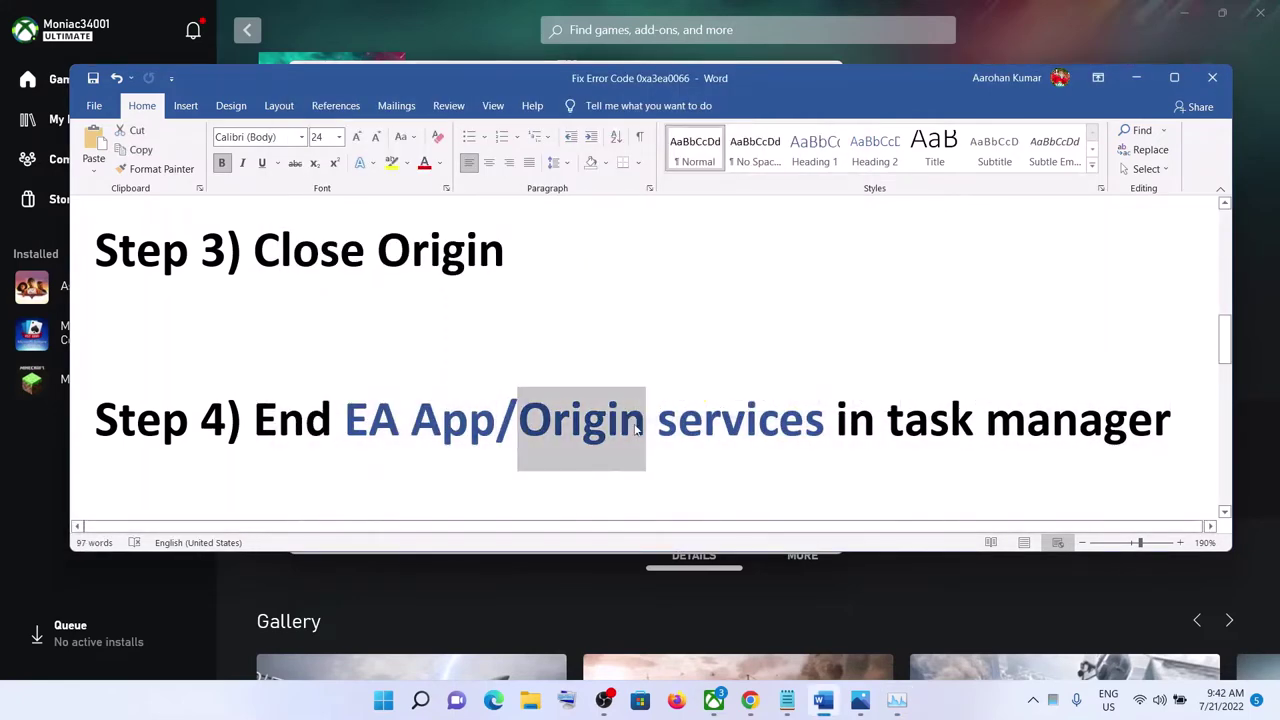
pyautogui.hotkey('alt', 'Tab')
pyautogui.scroll(1, 400, 375)
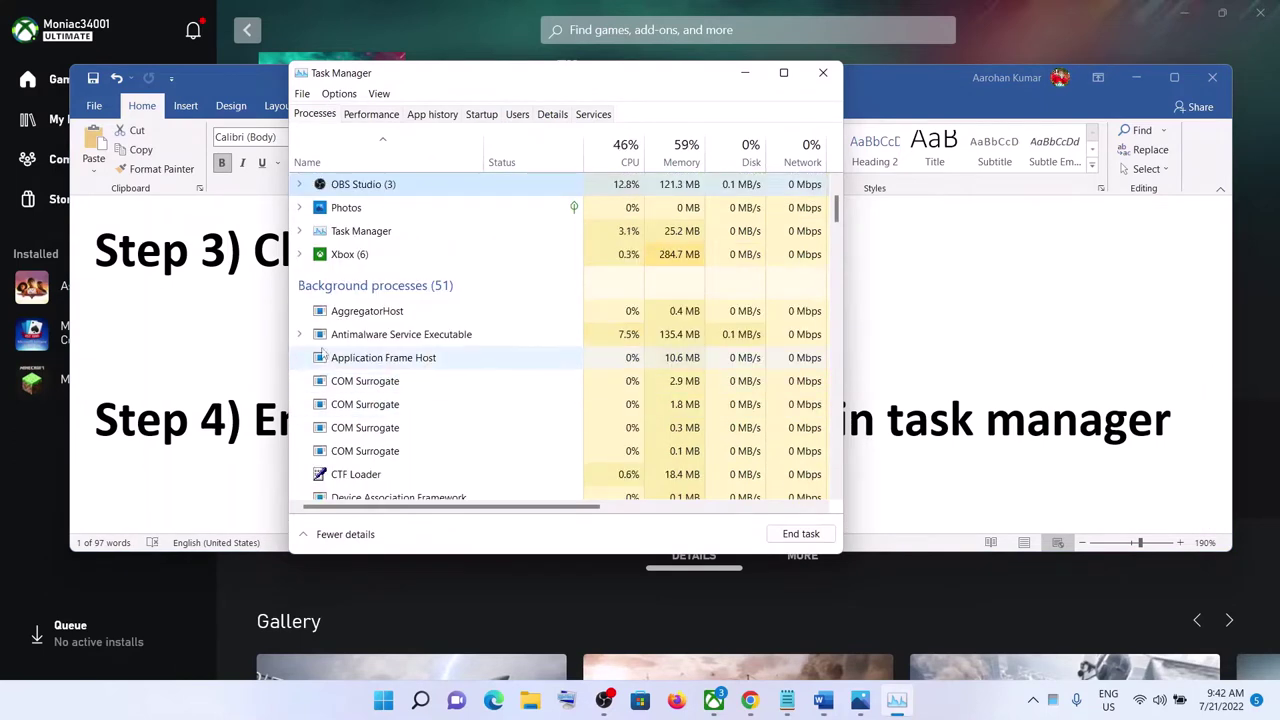
pyautogui.hotkey('alt', 'Tab')
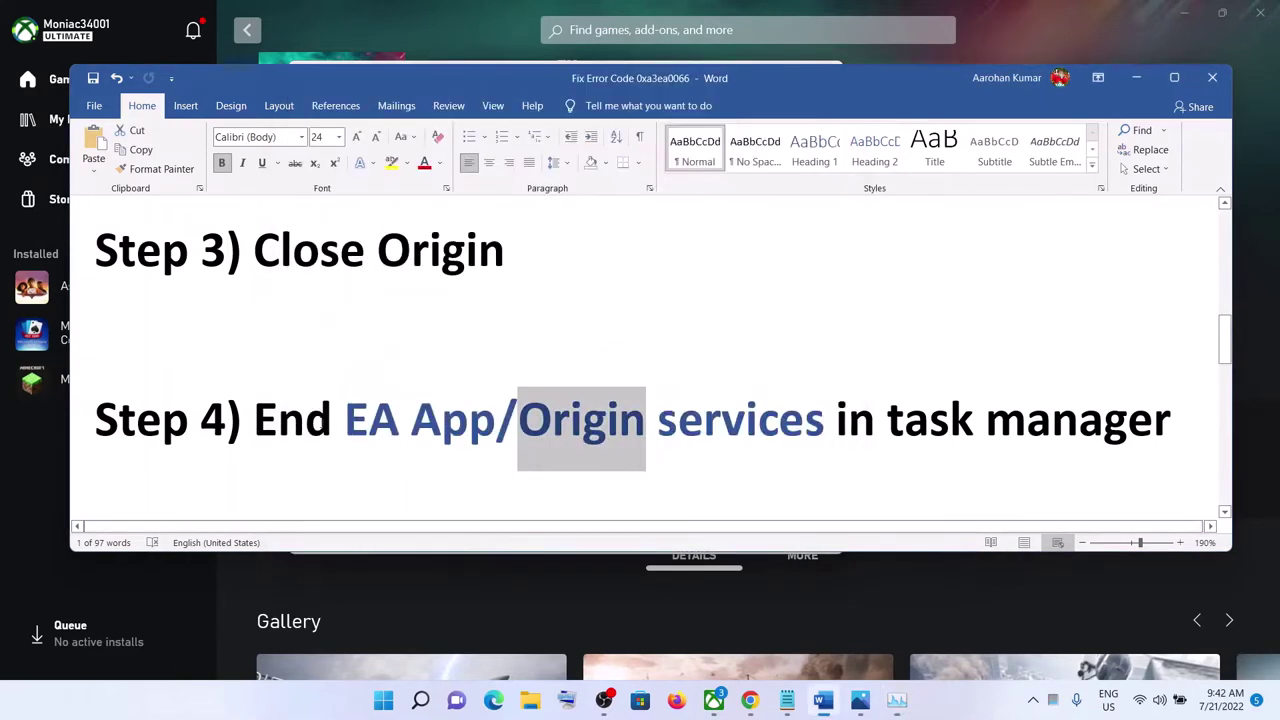
pyautogui.moveTo(400, 418); pyautogui.dragTo(444, 418)
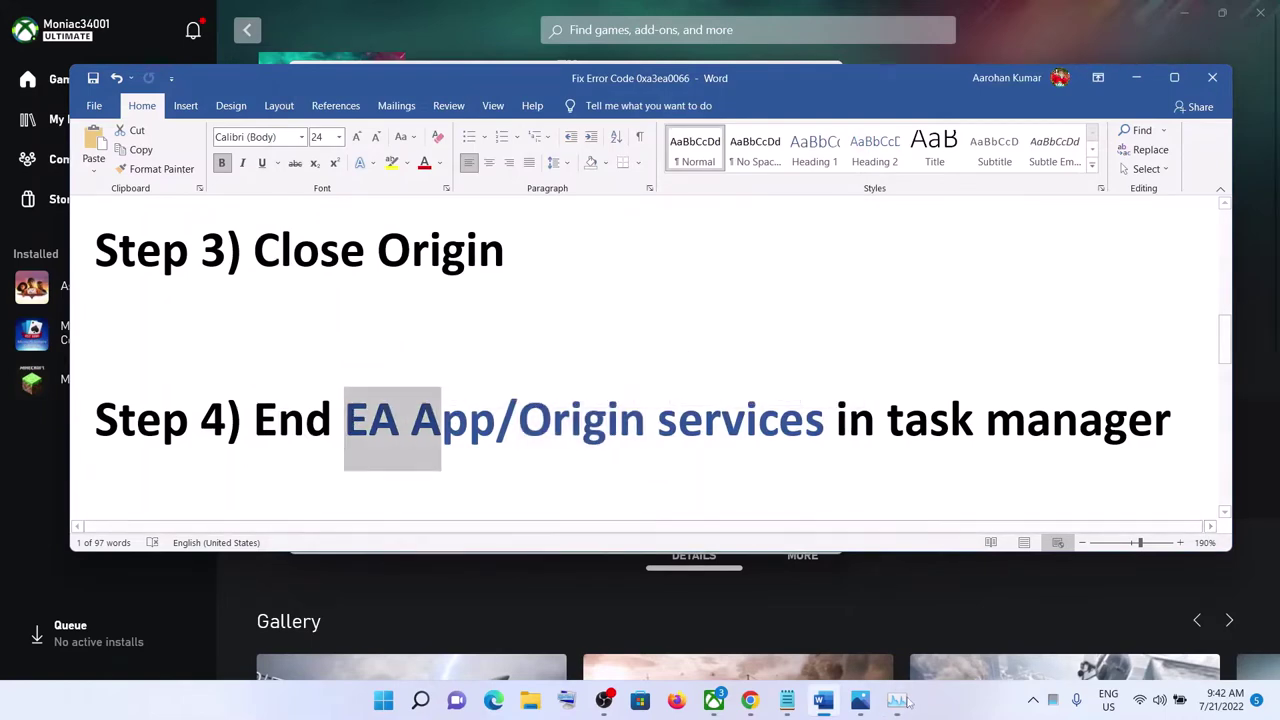
pyautogui.hotkey('alt', 'Tab')
pyautogui.click(823, 72)
# Retry the Battlefield 2042 install in the Xbox app and highlight 'End EA App/Origin services' in the notes.
pyautogui.click(1136, 77)
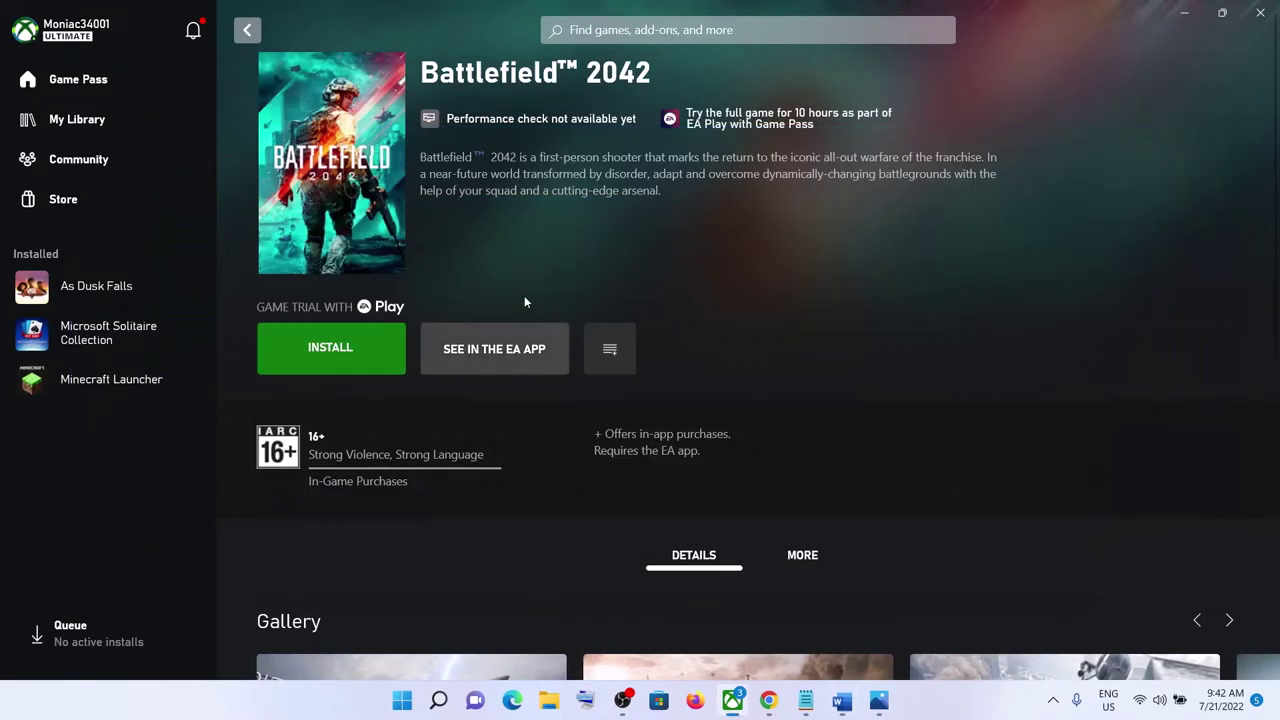
pyautogui.click(330, 348)
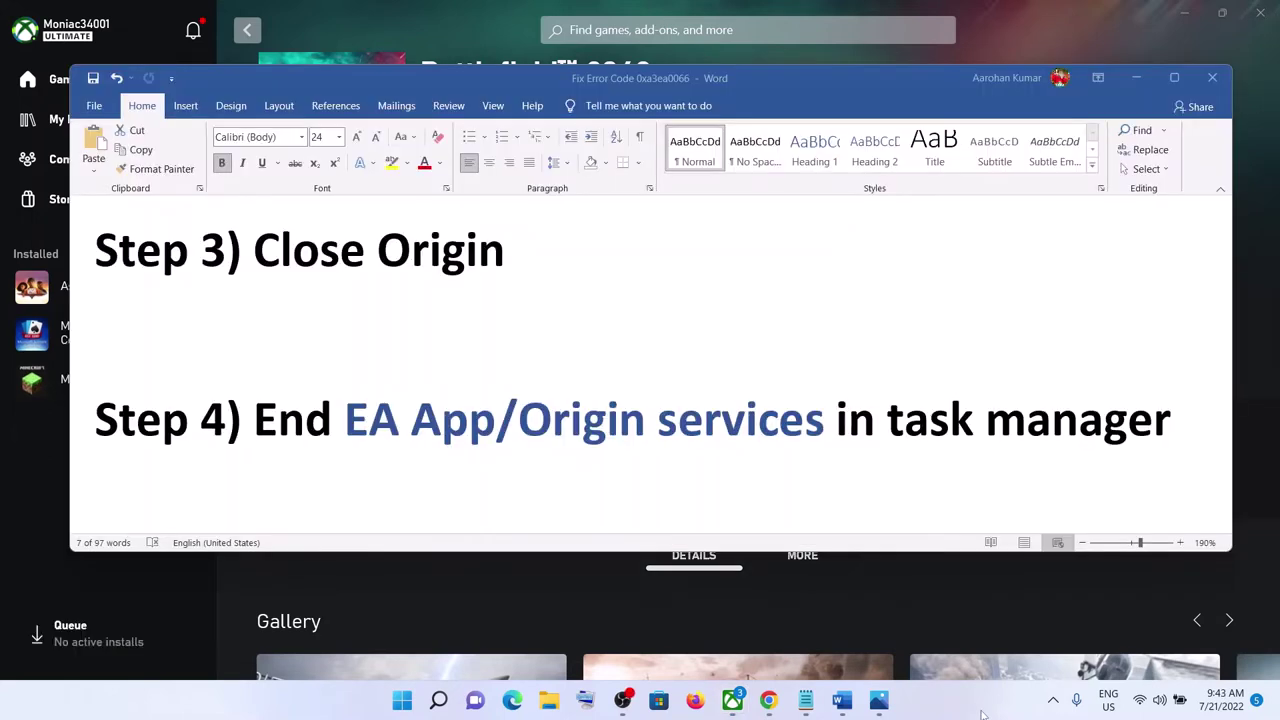
pyautogui.click(355, 428)
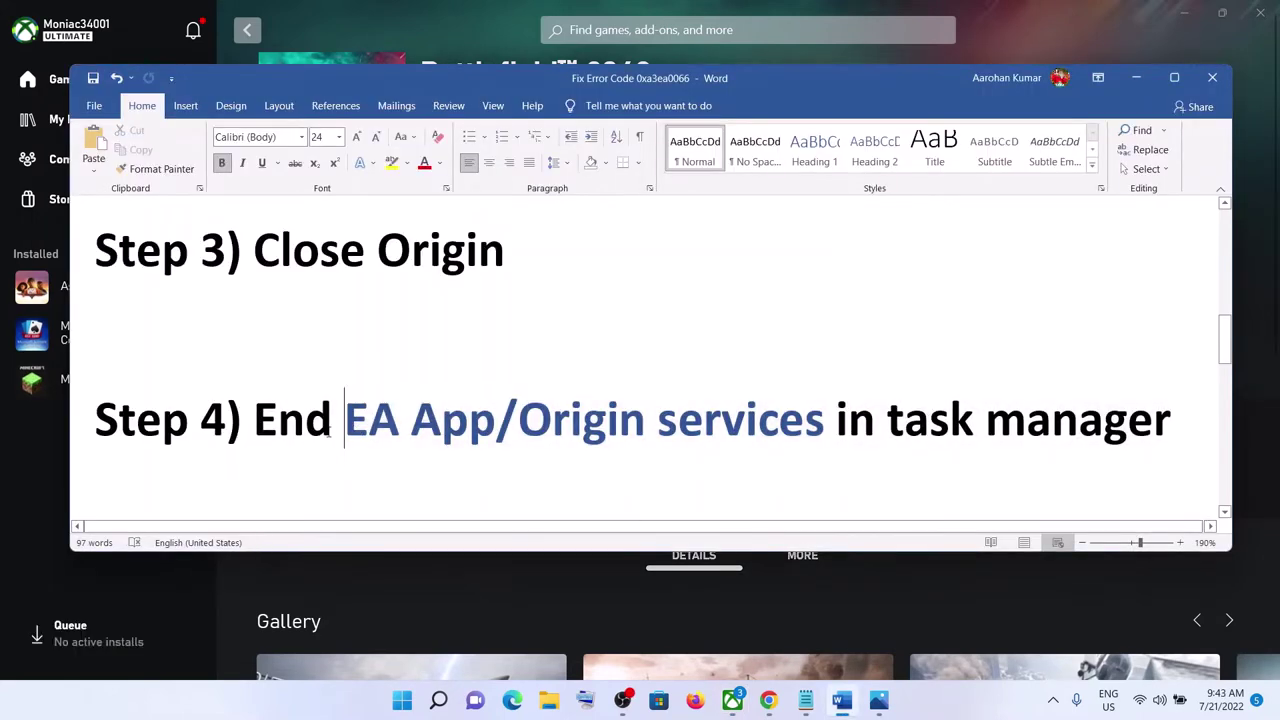
pyautogui.moveTo(290, 430); pyautogui.dragTo(705, 448)
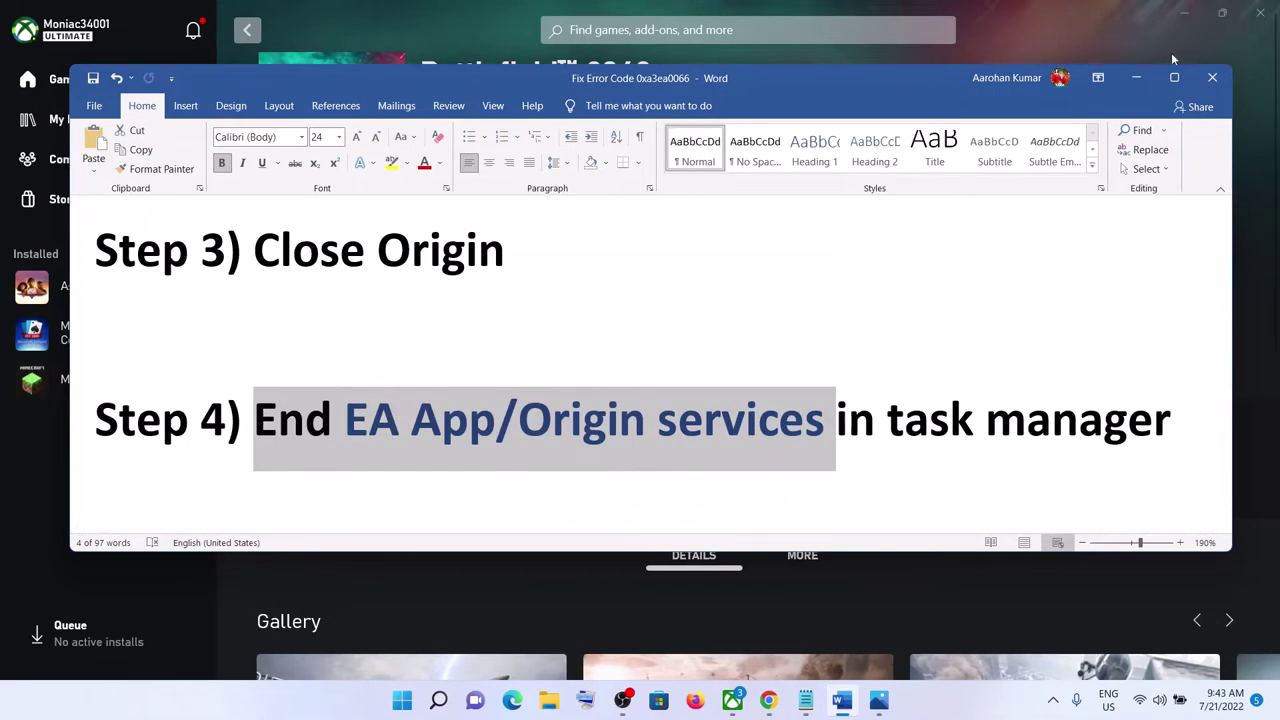
pyautogui.click(1137, 78)
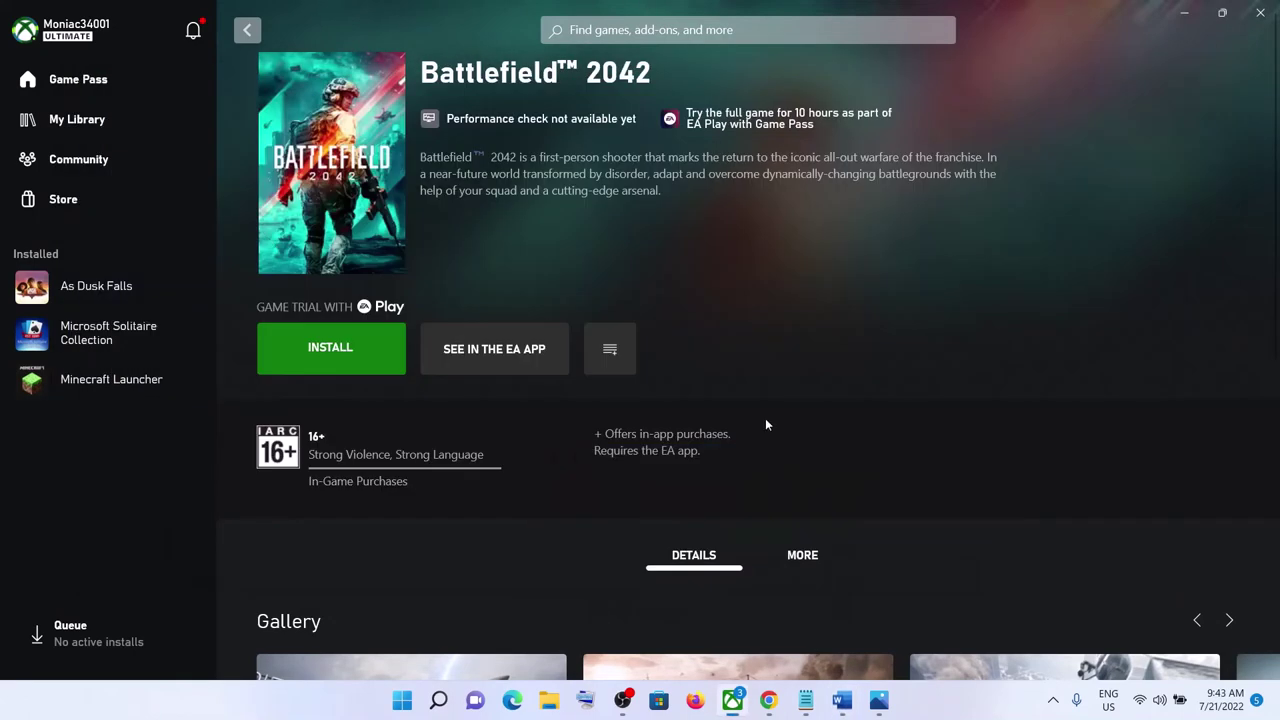
# Show the Start menu's power options and dismiss them without restarting.
pyautogui.click(401, 700)
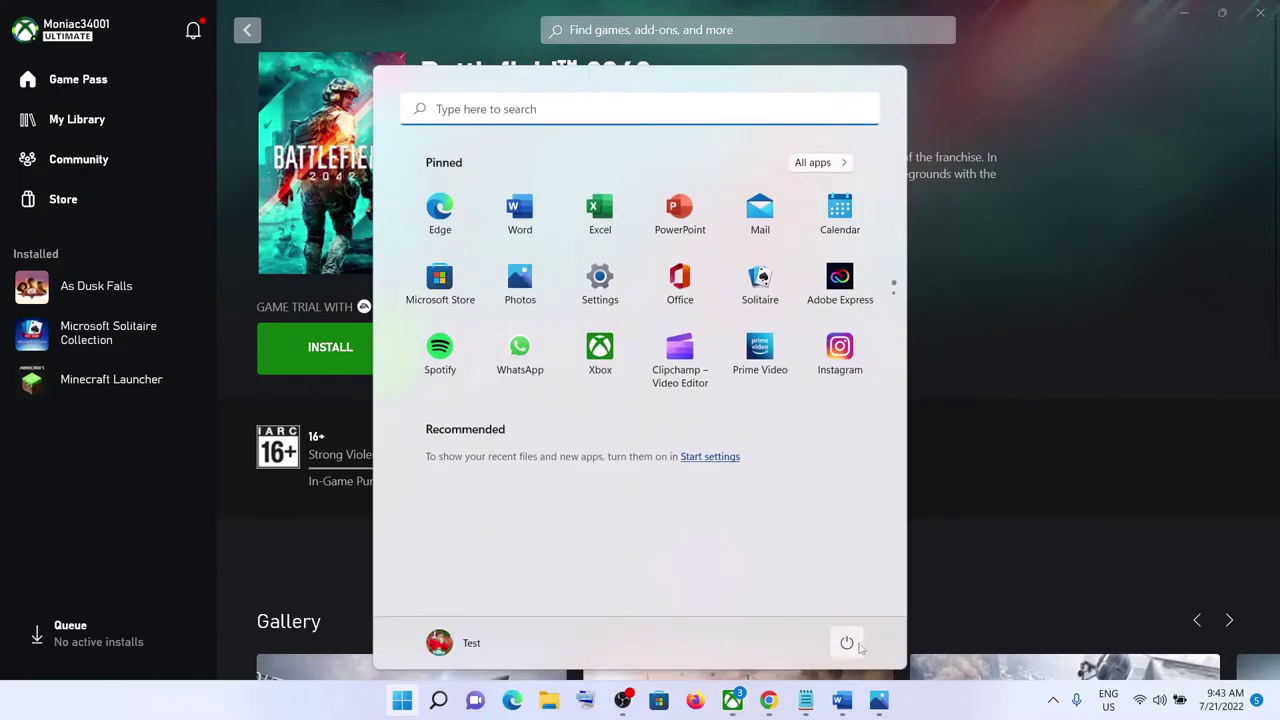
pyautogui.click(846, 642)
pyautogui.press('Escape')
pyautogui.press('Escape')
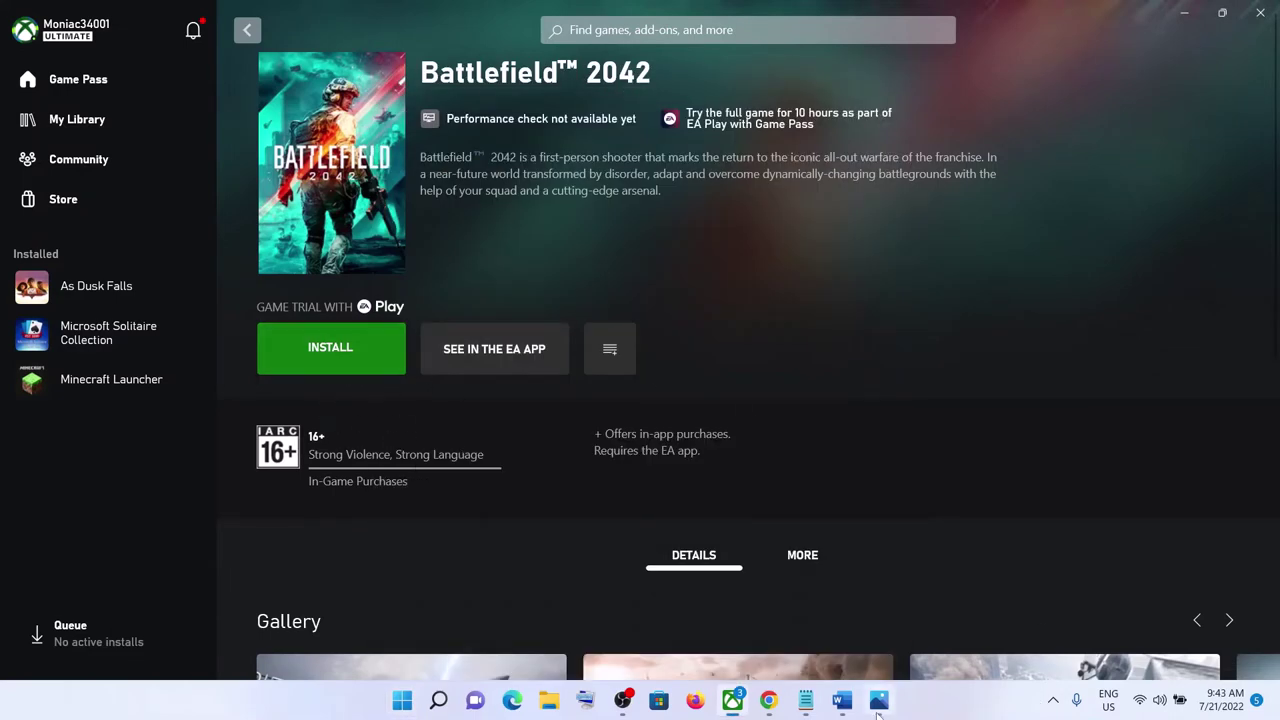
# Bring the Word notes forward and highlight 'Clear EA App cache' in Step 5.
pyautogui.click(841, 700)
pyautogui.scroll(-1, 531, 374)
pyautogui.scroll(-2, 531, 374)
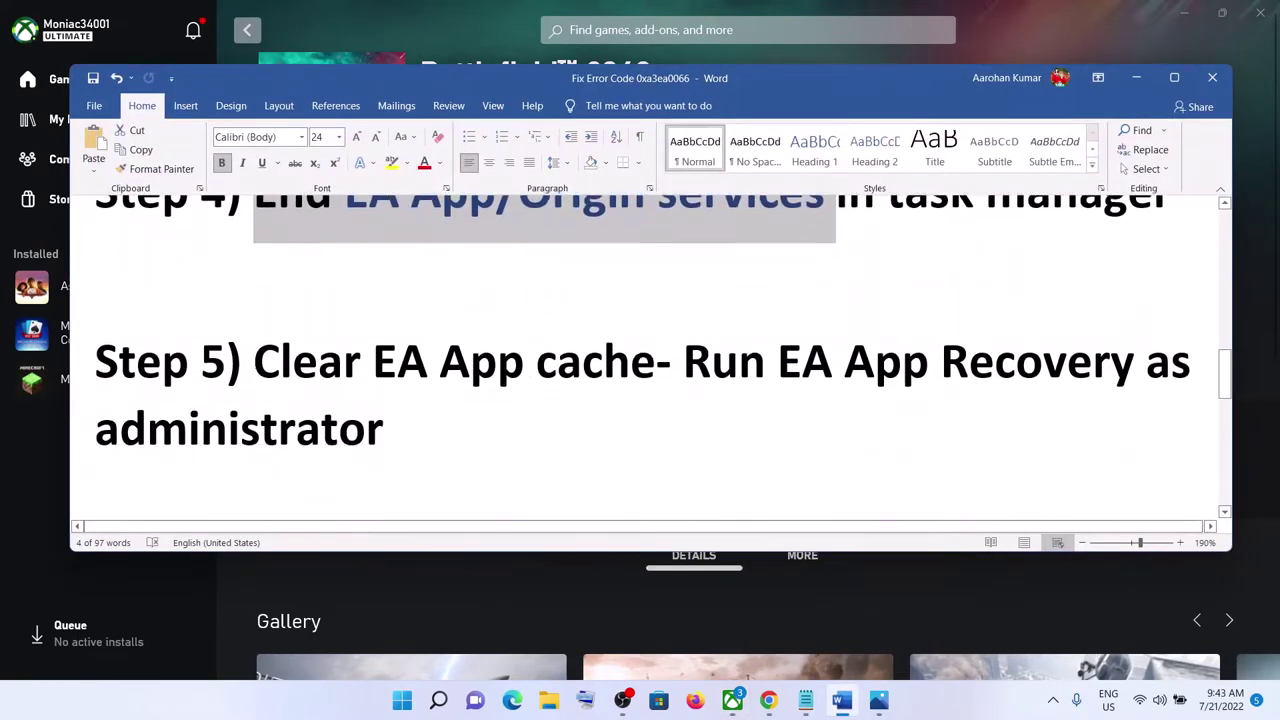
pyautogui.moveTo(254, 362); pyautogui.dragTo(657, 362)
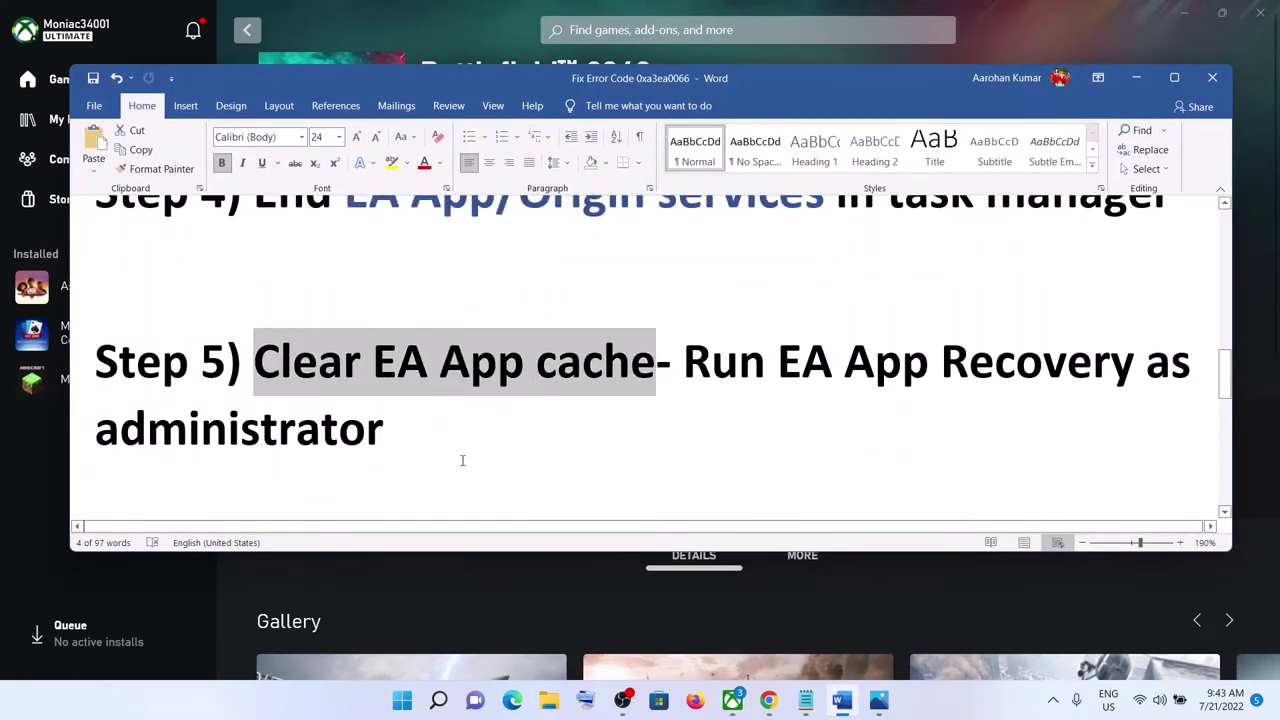
# Search Start for 'ea' and open the file location of the EA app shortcut.
pyautogui.click(402, 700)
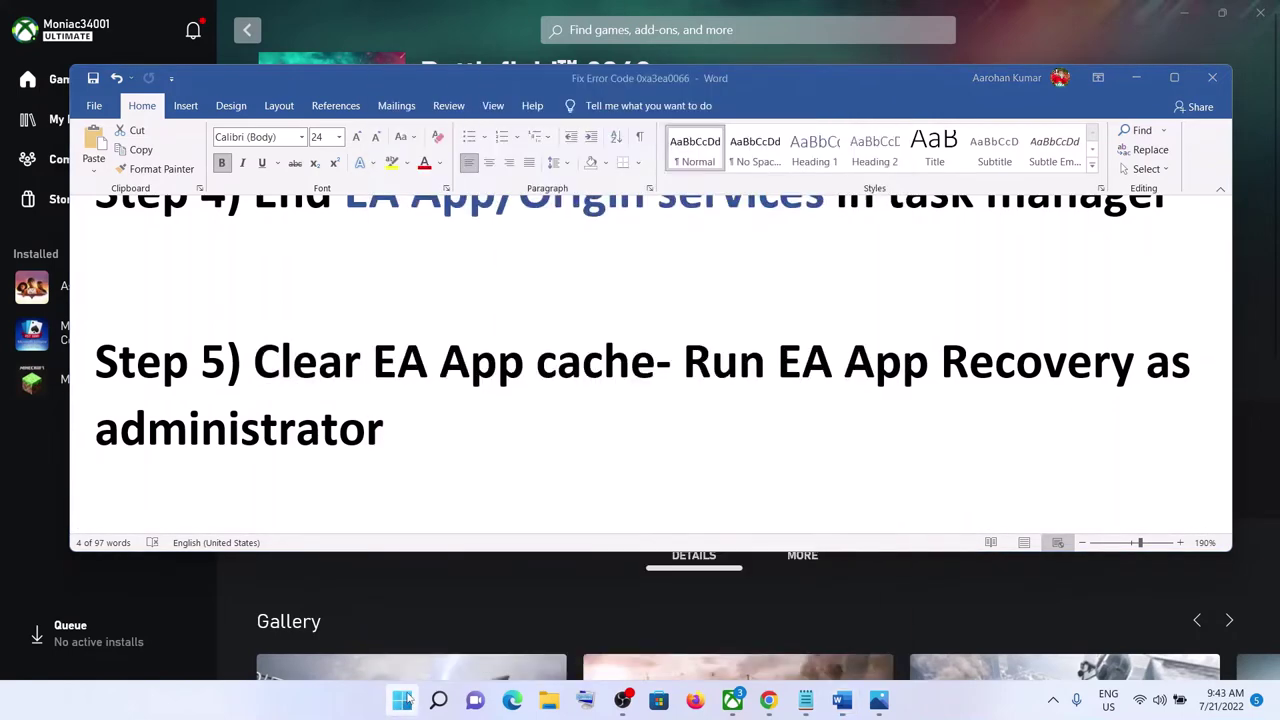
pyautogui.write('ea app')
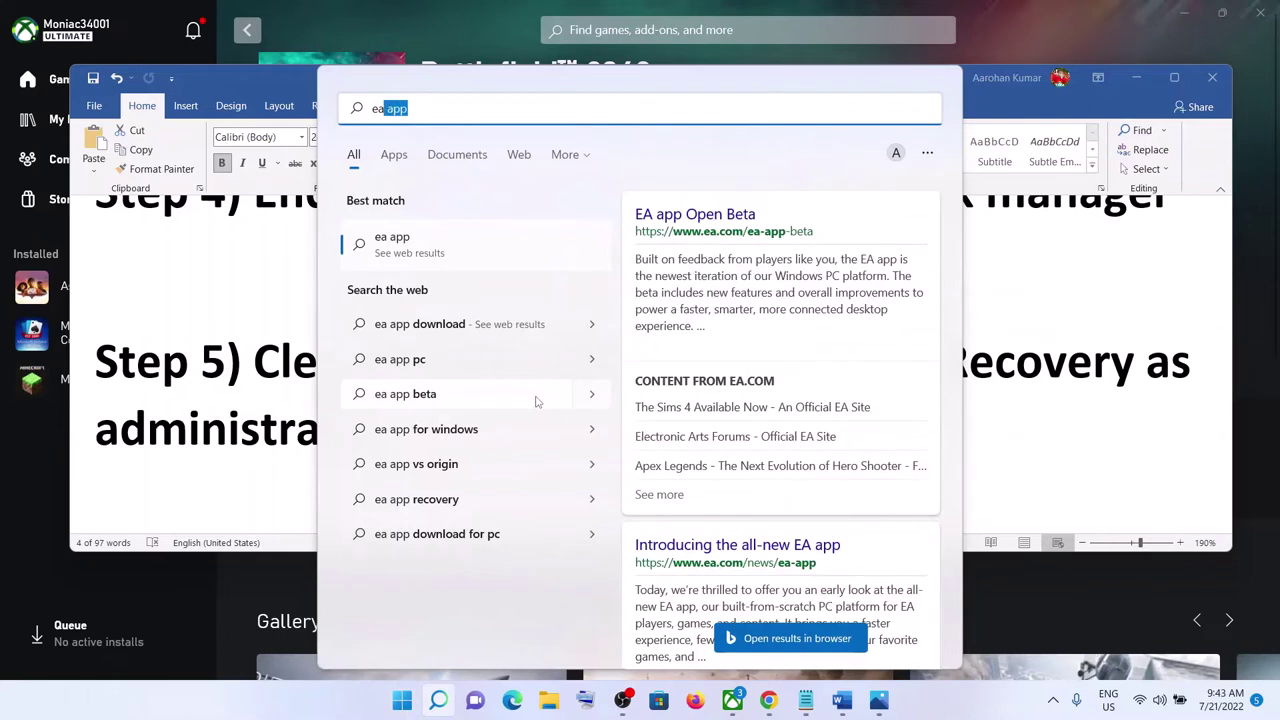
pyautogui.press('BackSpace')
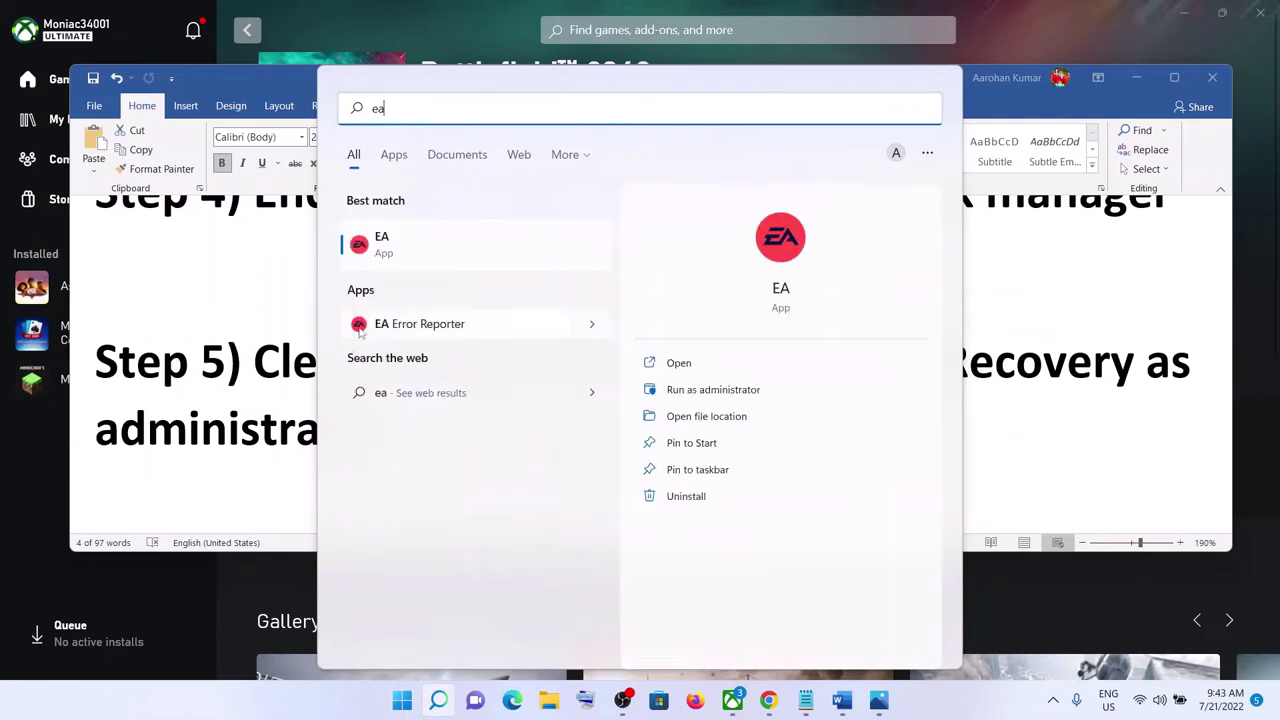
pyautogui.rightClick(433, 261)
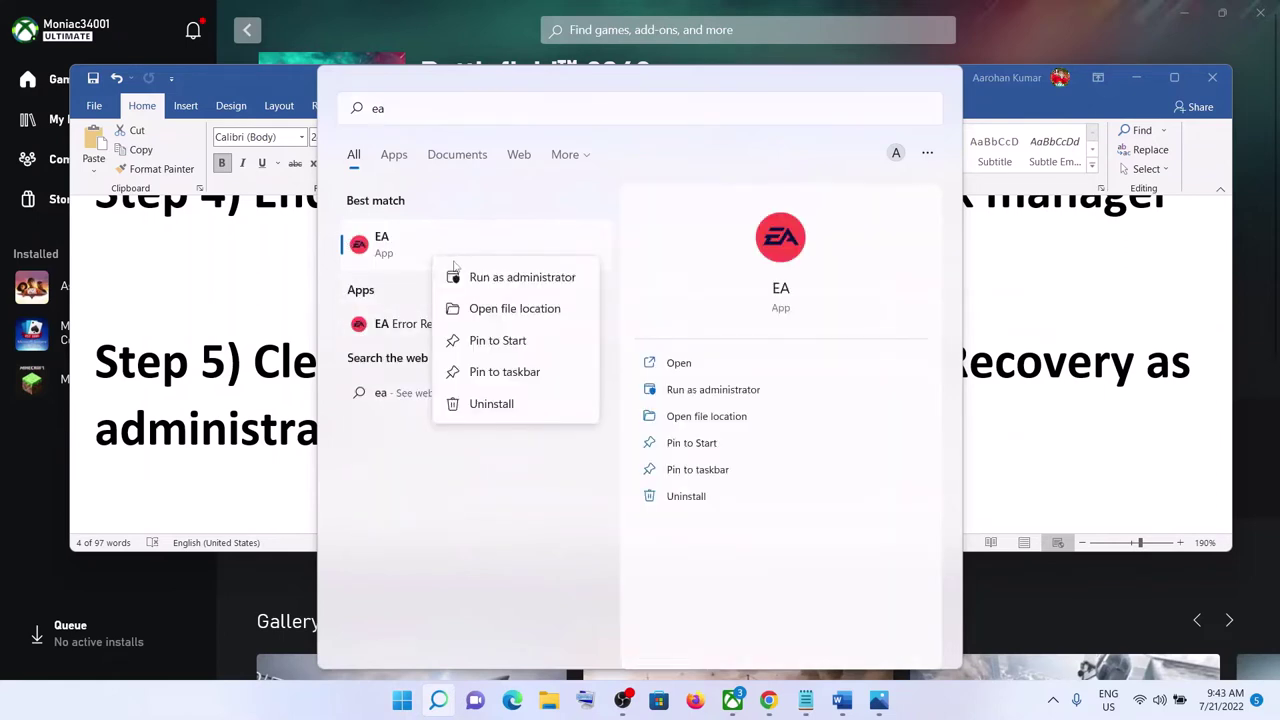
pyautogui.click(538, 310)
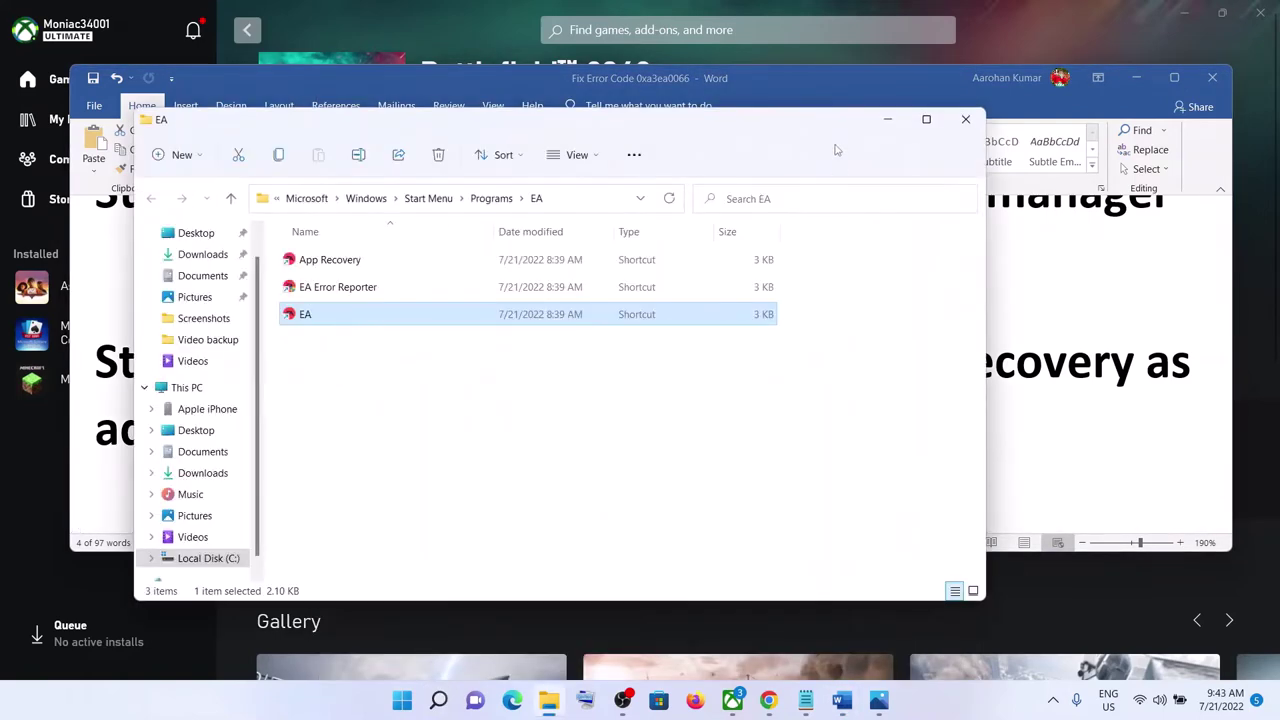
# Maximize then minimize the EA folder, clear the notes' Step 5 highlight, and return to the folder.
pyautogui.click(926, 119)
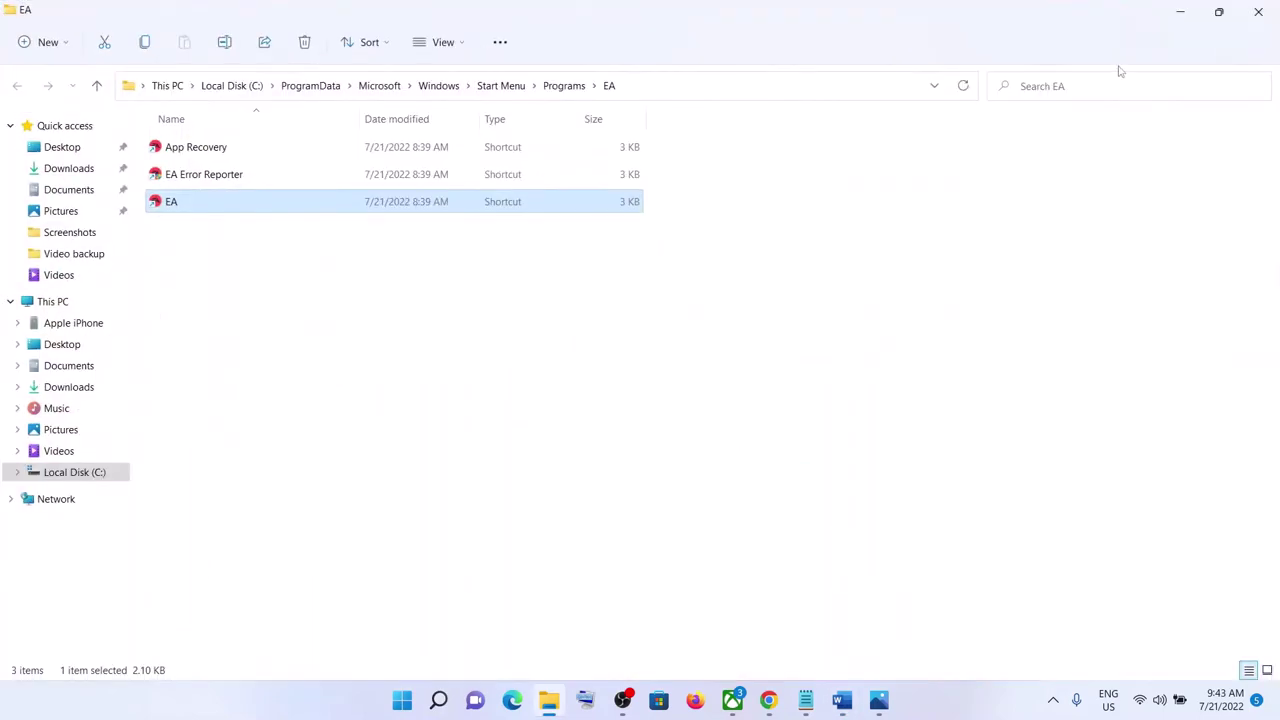
pyautogui.click(1180, 12)
pyautogui.click(1020, 424)
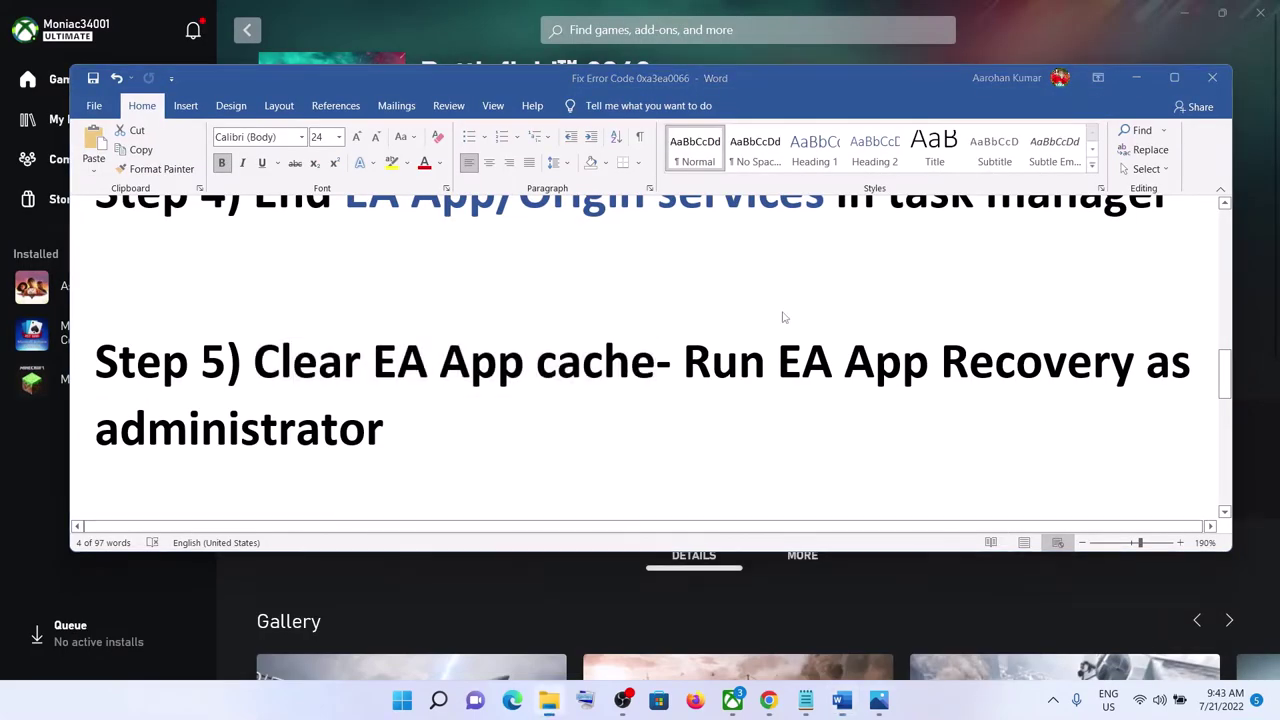
pyautogui.hotkey('alt', 'Tab')
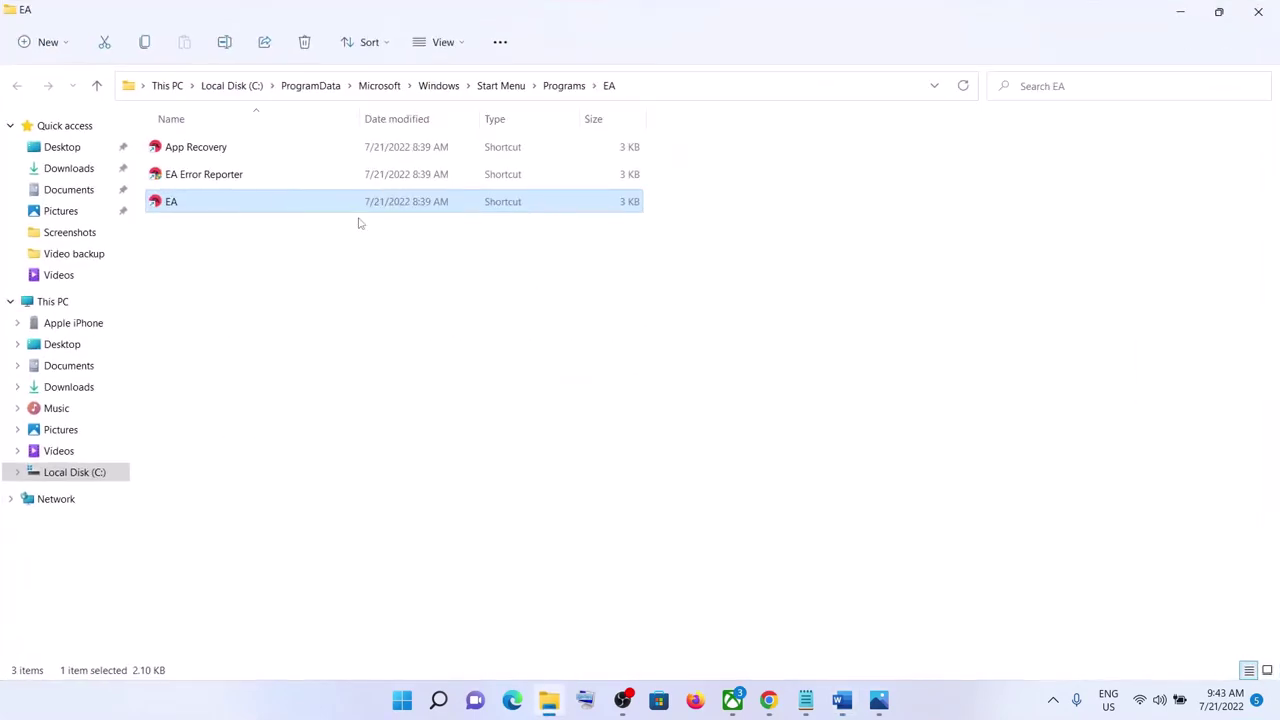
# Run App Recovery as administrator, clear the EA app cache, and close the folder.
pyautogui.click(205, 150)
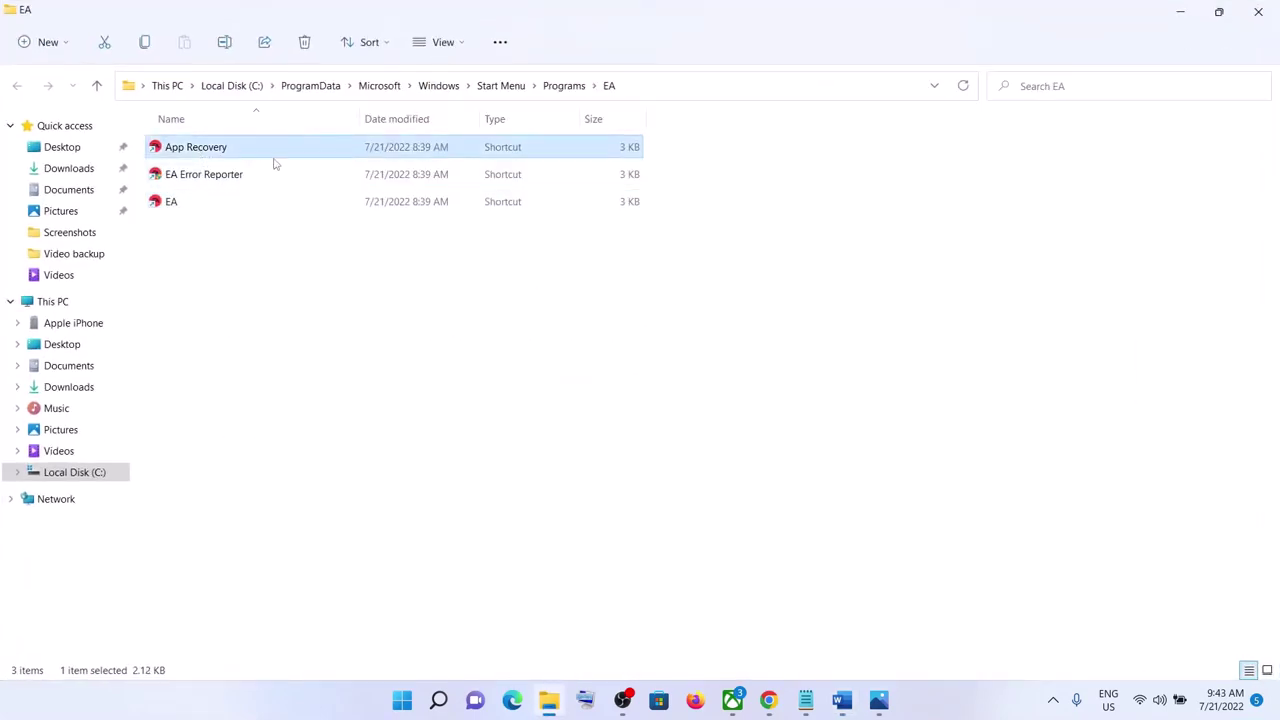
pyautogui.rightClick(195, 151)
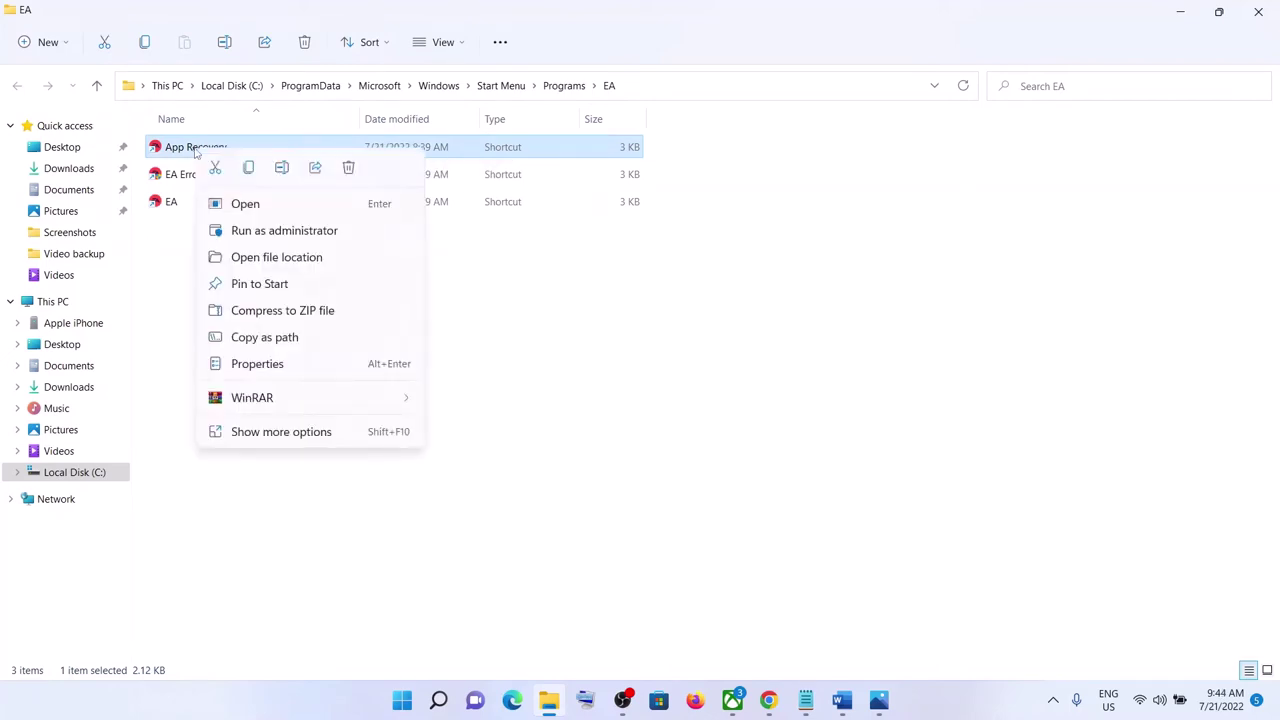
pyautogui.click(266, 231)
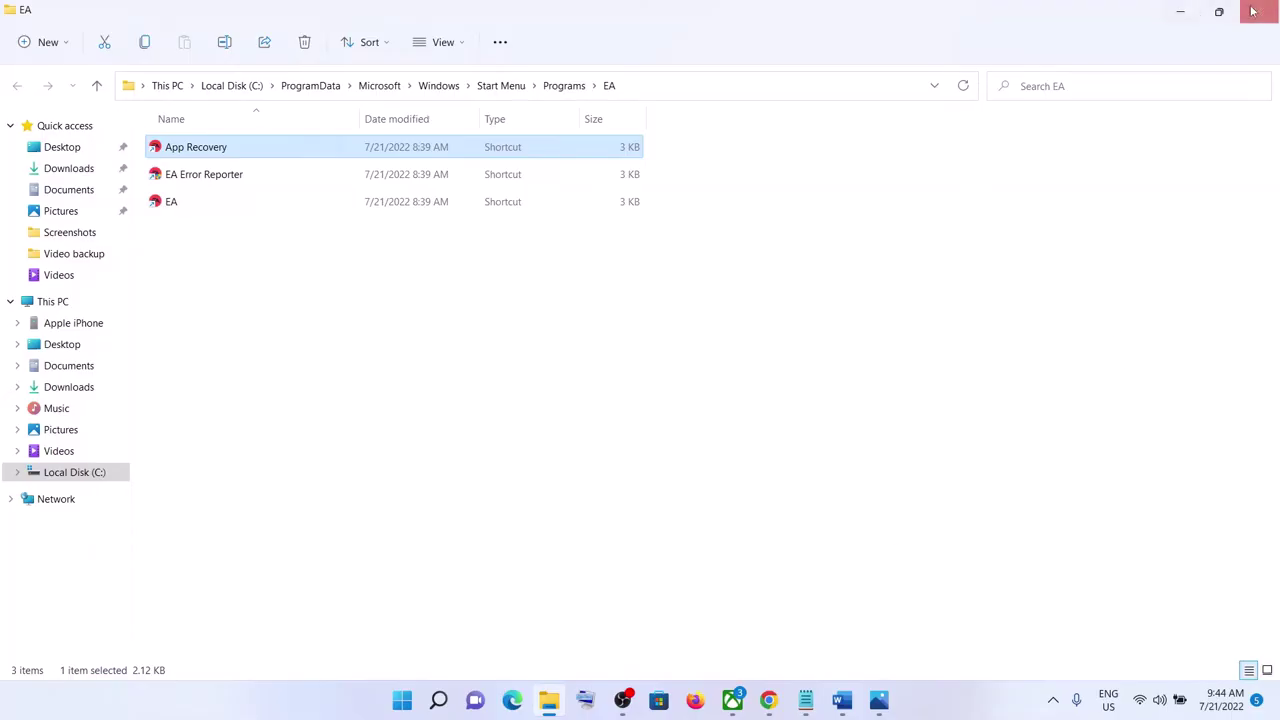
pyautogui.click(720, 455)
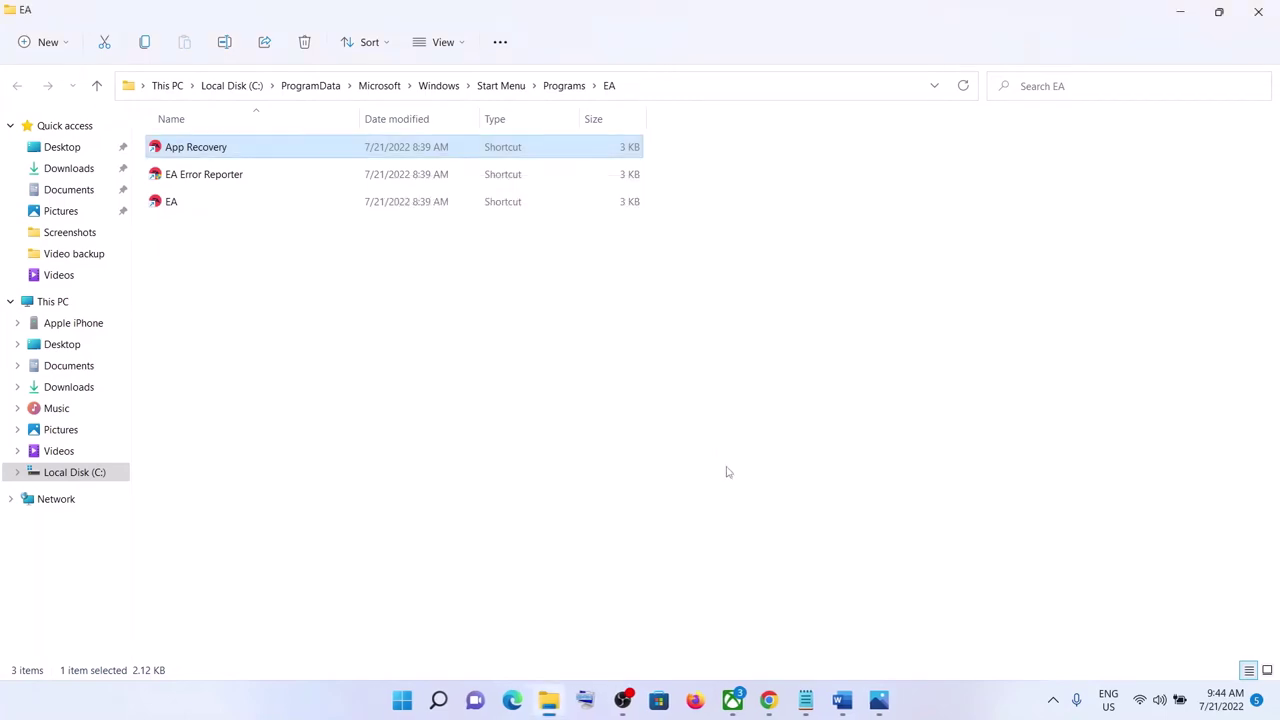
pyautogui.click(1259, 17)
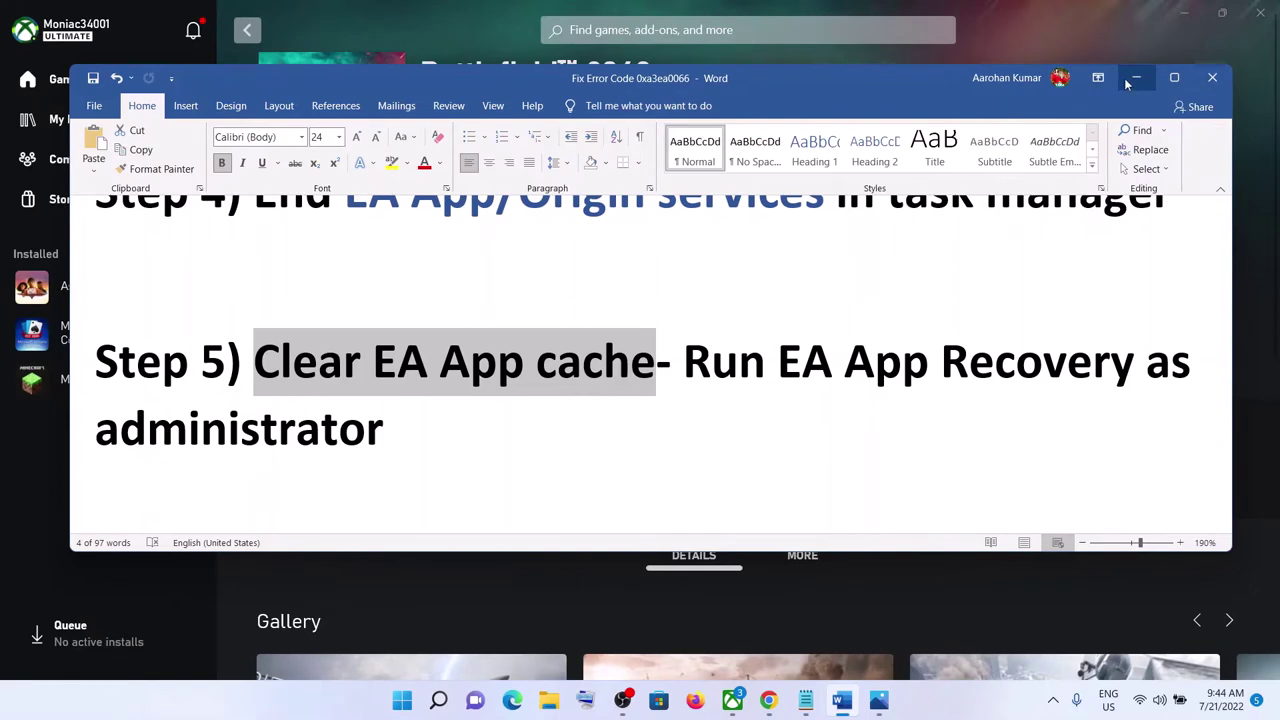
# Sign in to the EA account from Battlefield 2042's EA app page, then minimize the EA app.
pyautogui.click(1132, 80)
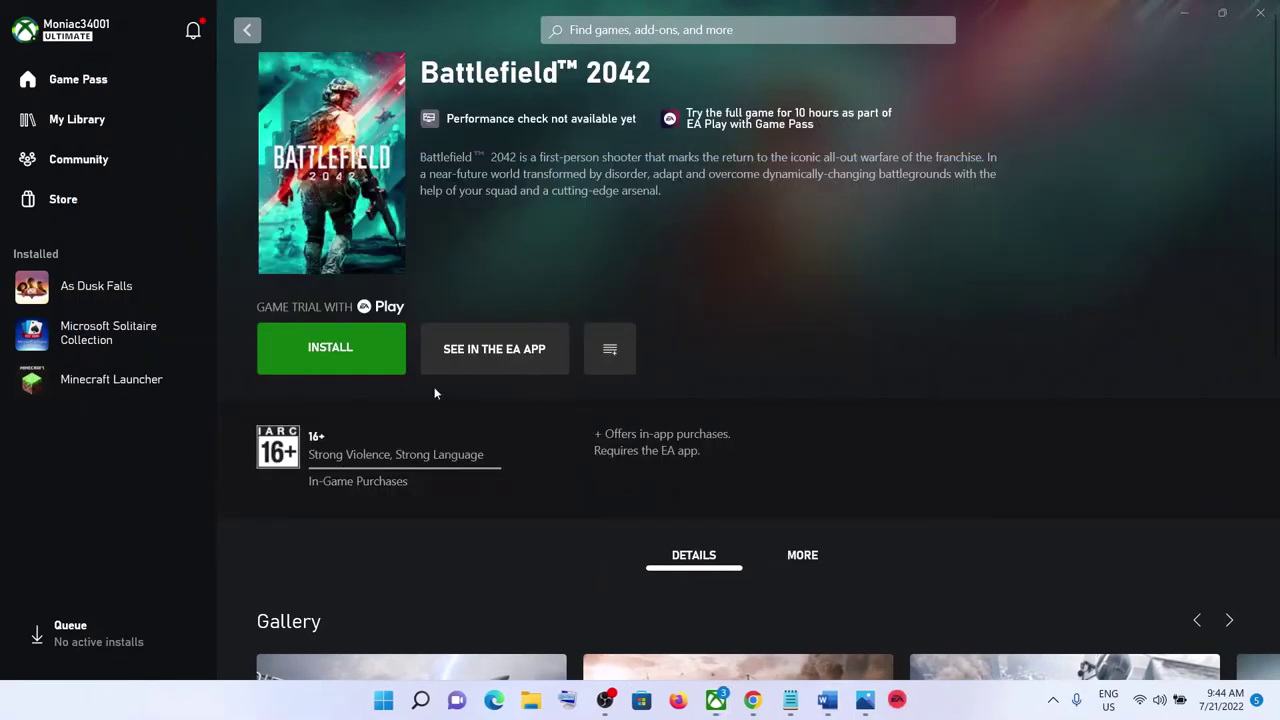
pyautogui.click(447, 368)
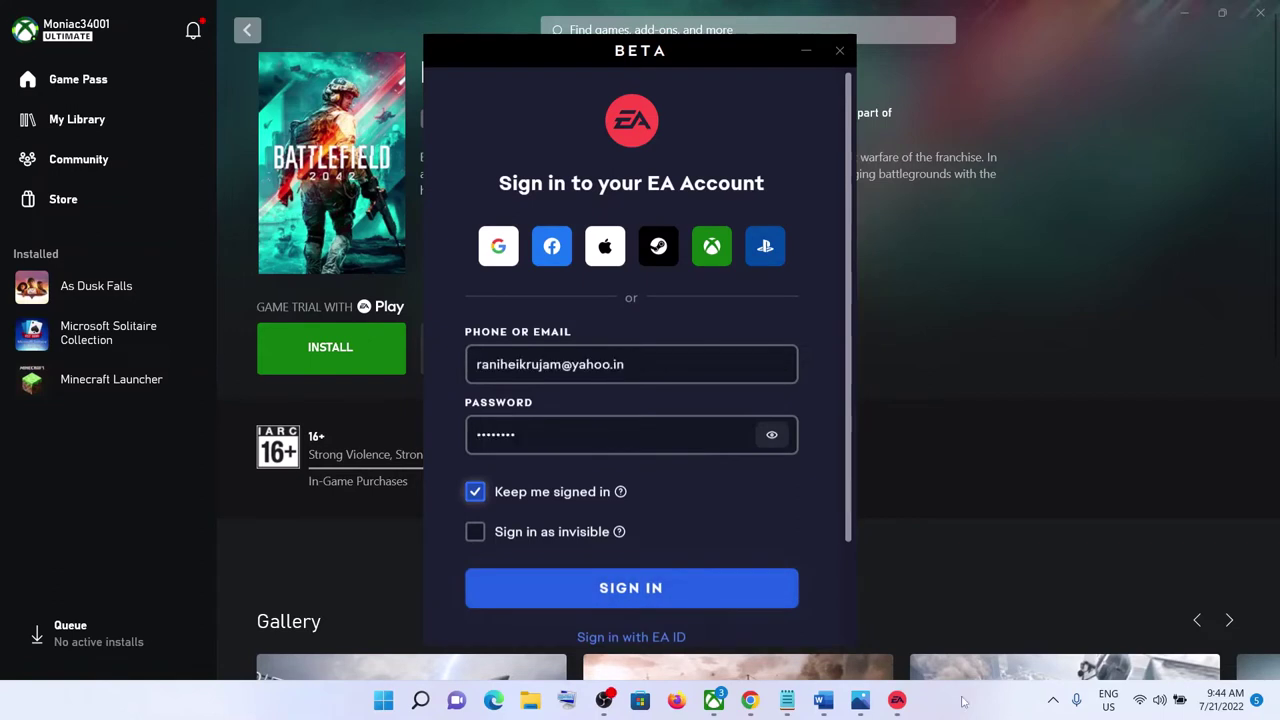
pyautogui.click(634, 598)
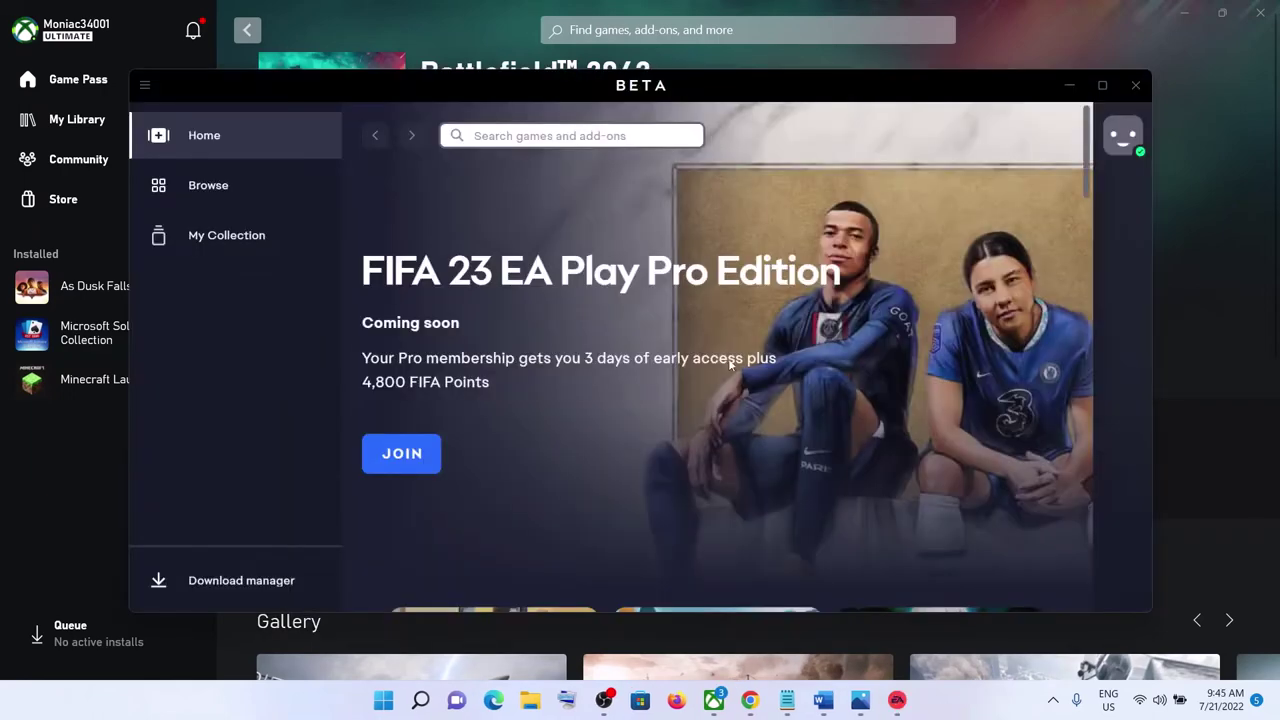
pyautogui.click(1069, 85)
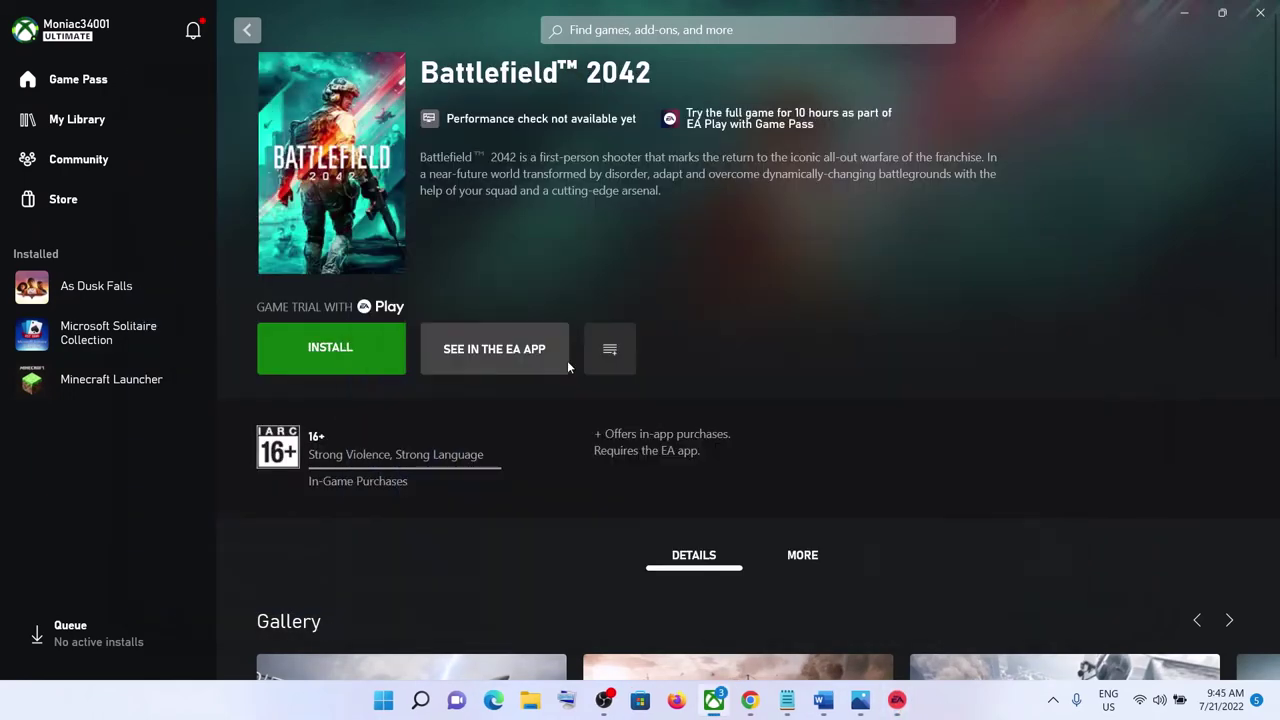
# Install Battlefield 2042, dismiss the EA download options, minimize EA, and restore the Word notes.
pyautogui.click(357, 355)
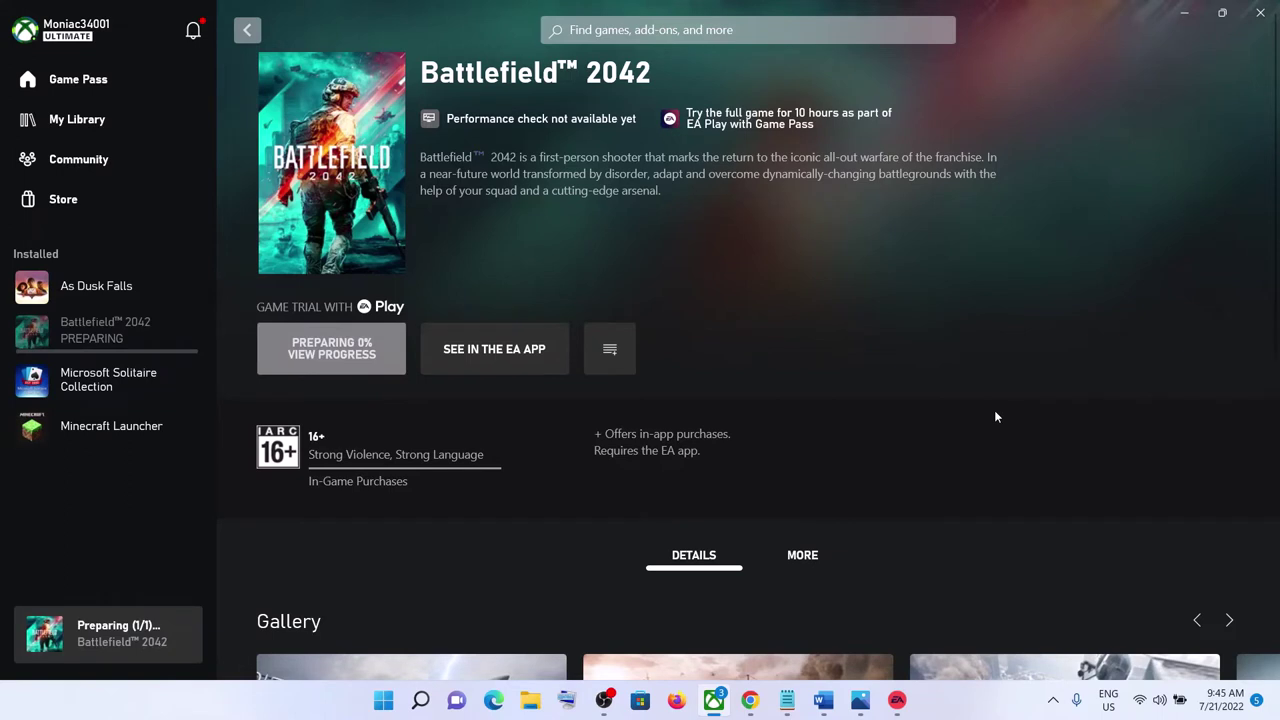
pyautogui.click(985, 708)
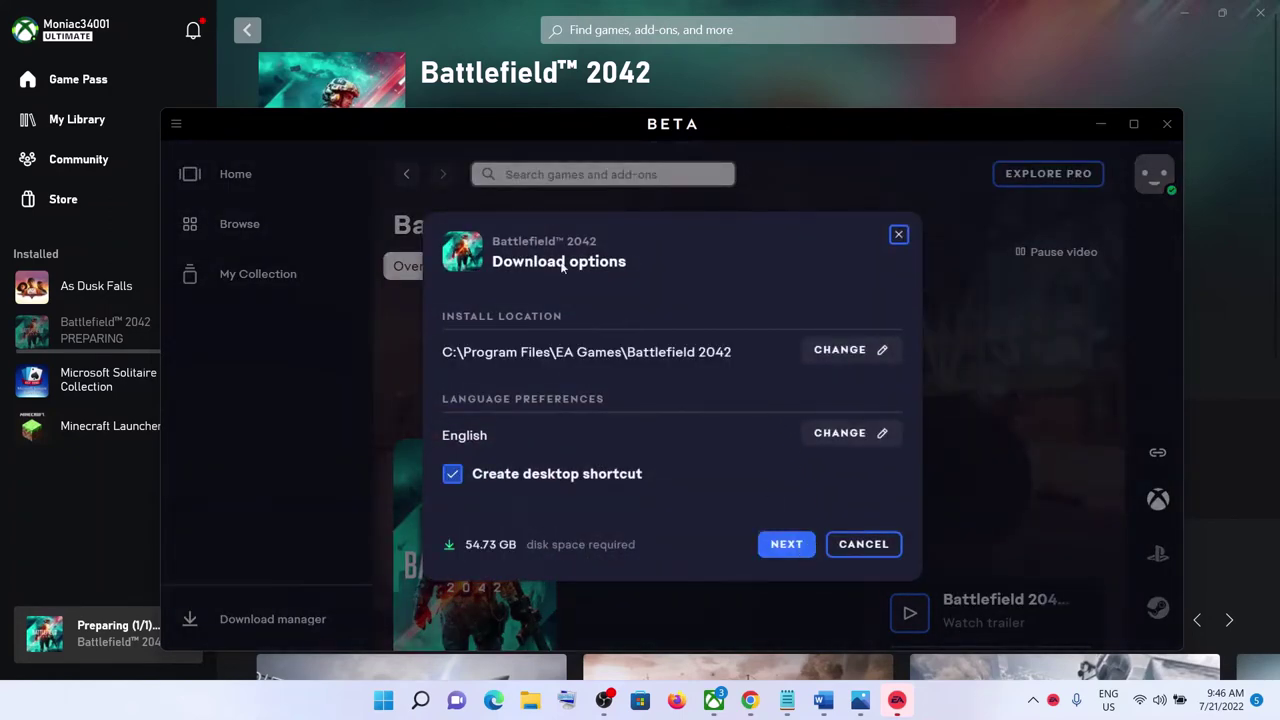
pyautogui.click(898, 234)
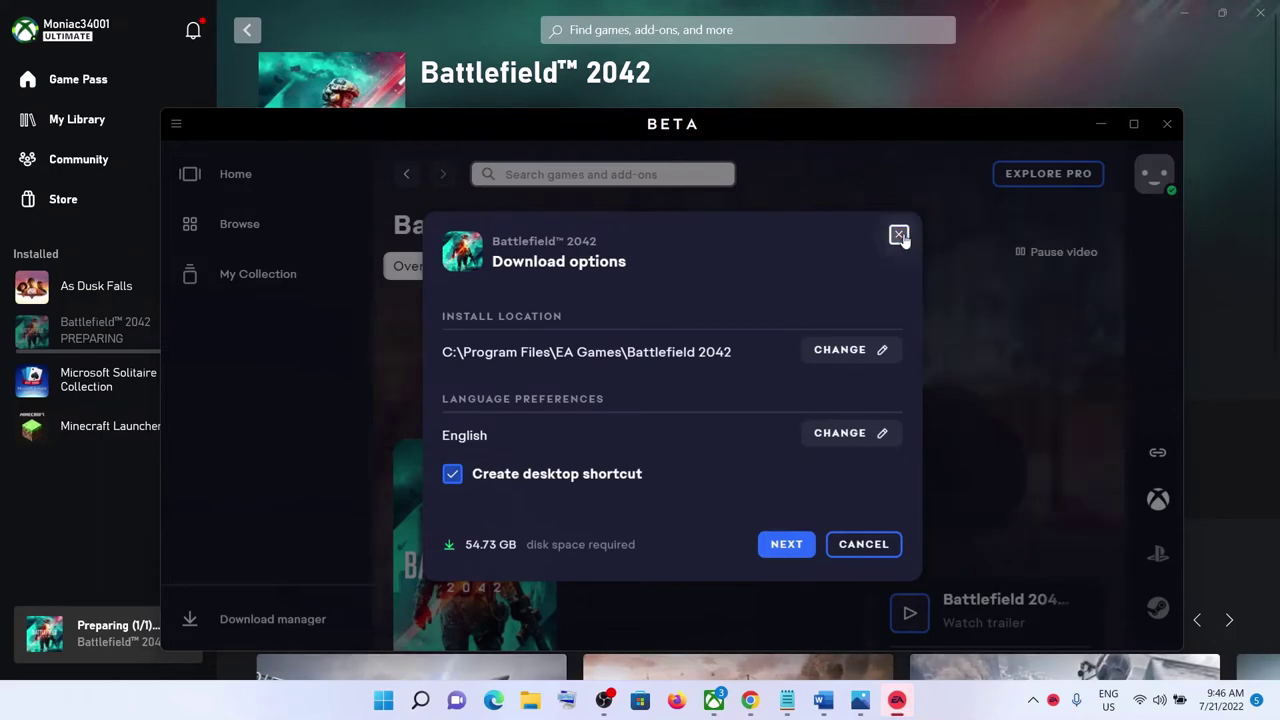
pyautogui.click(1100, 124)
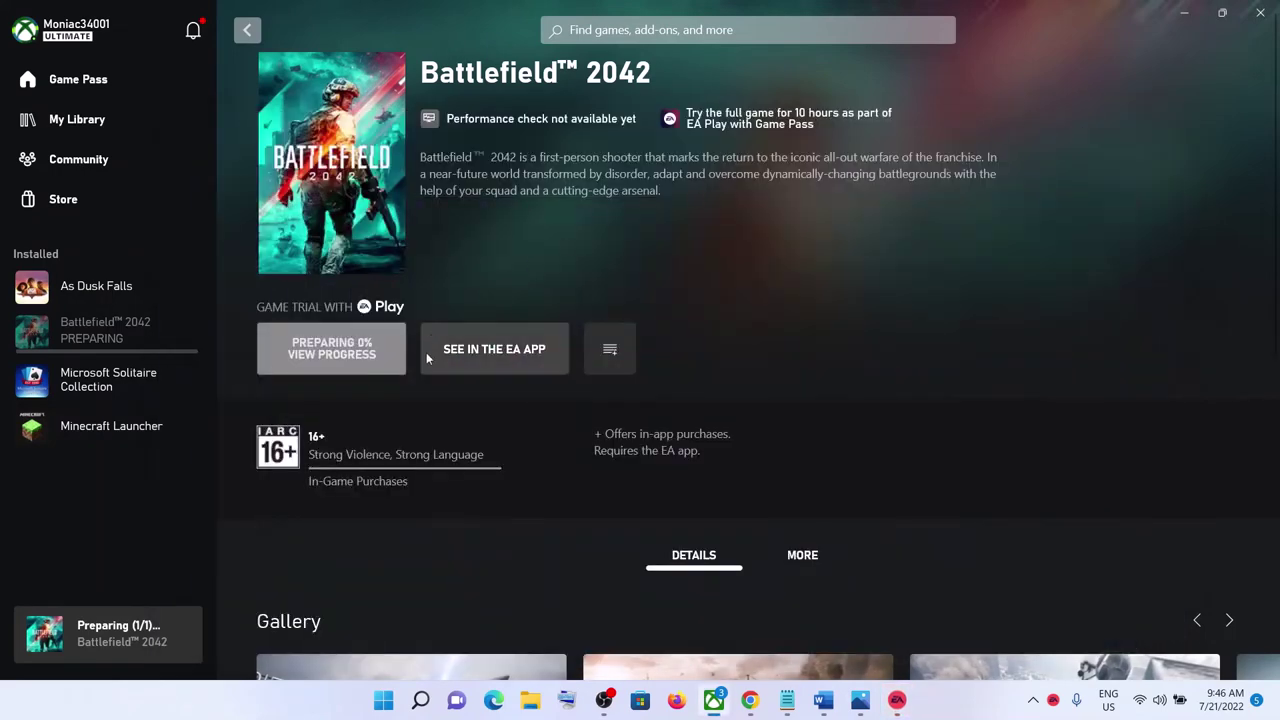
pyautogui.click(823, 700)
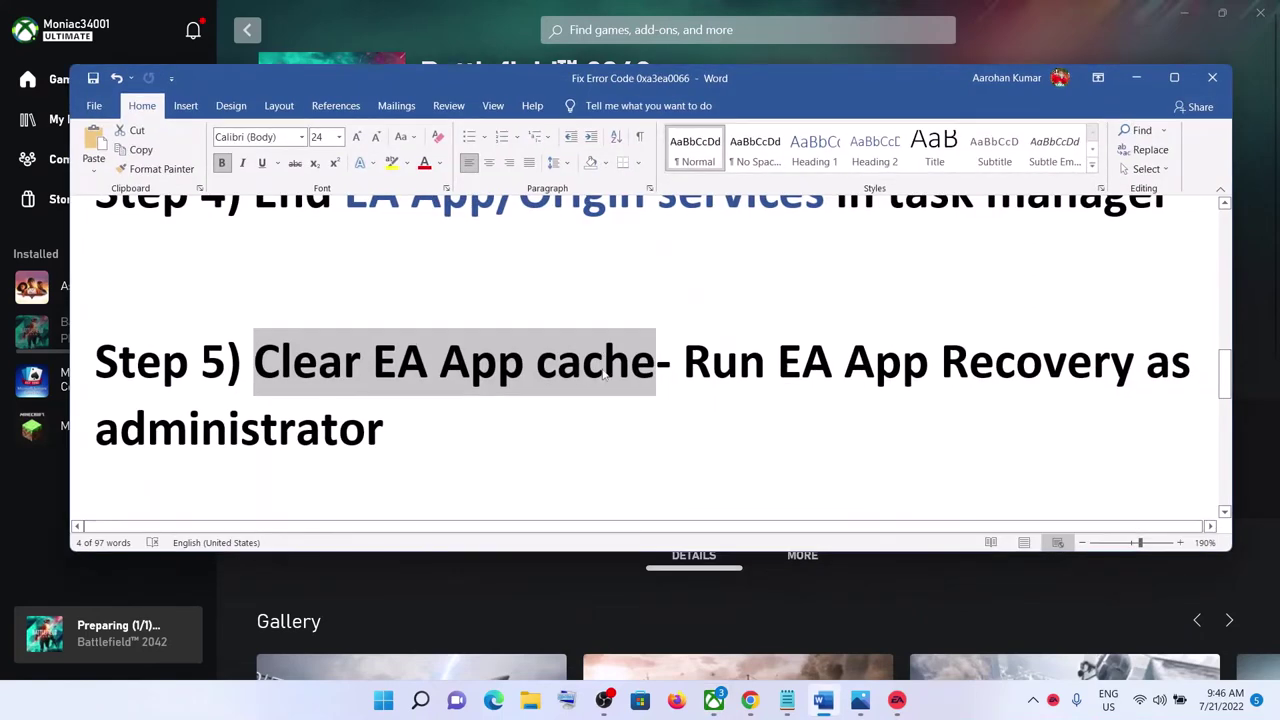
# Highlight the Step 5 text from 'Clear EA App cache' through 'administrator'.
pyautogui.click(451, 395)
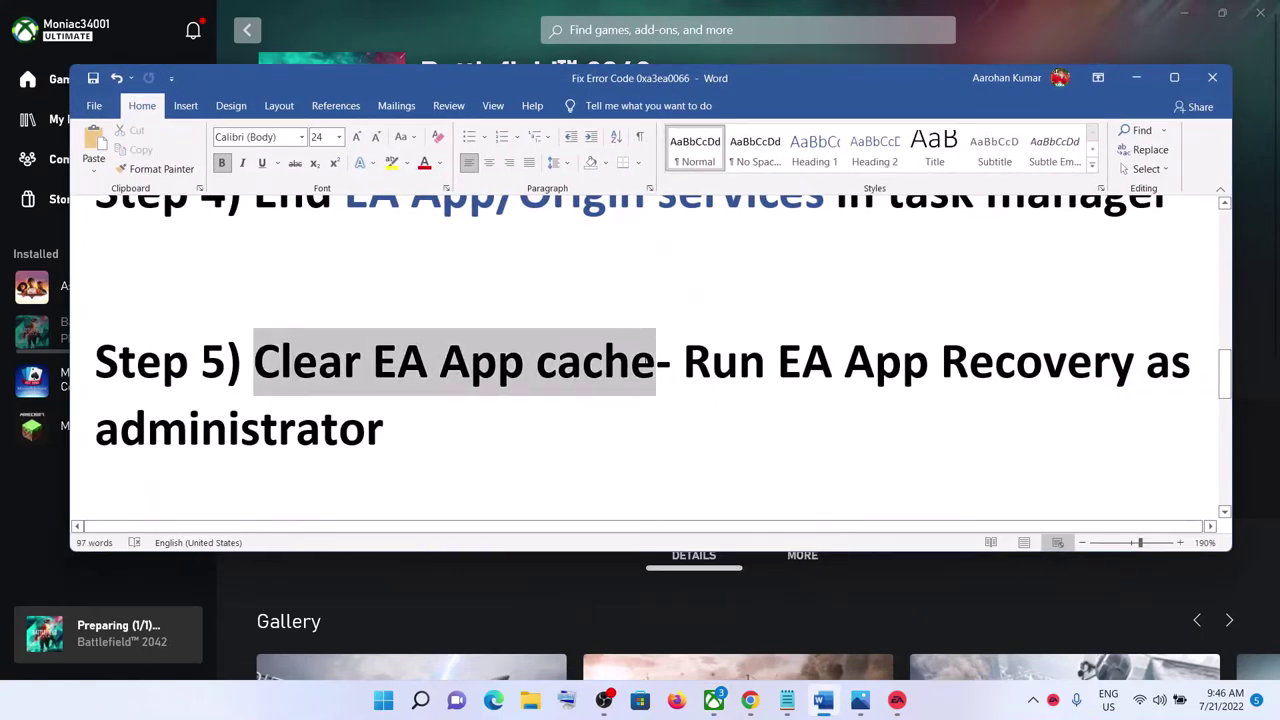
pyautogui.click(737, 362)
pyautogui.moveTo(778, 362); pyautogui.dragTo(388, 430)
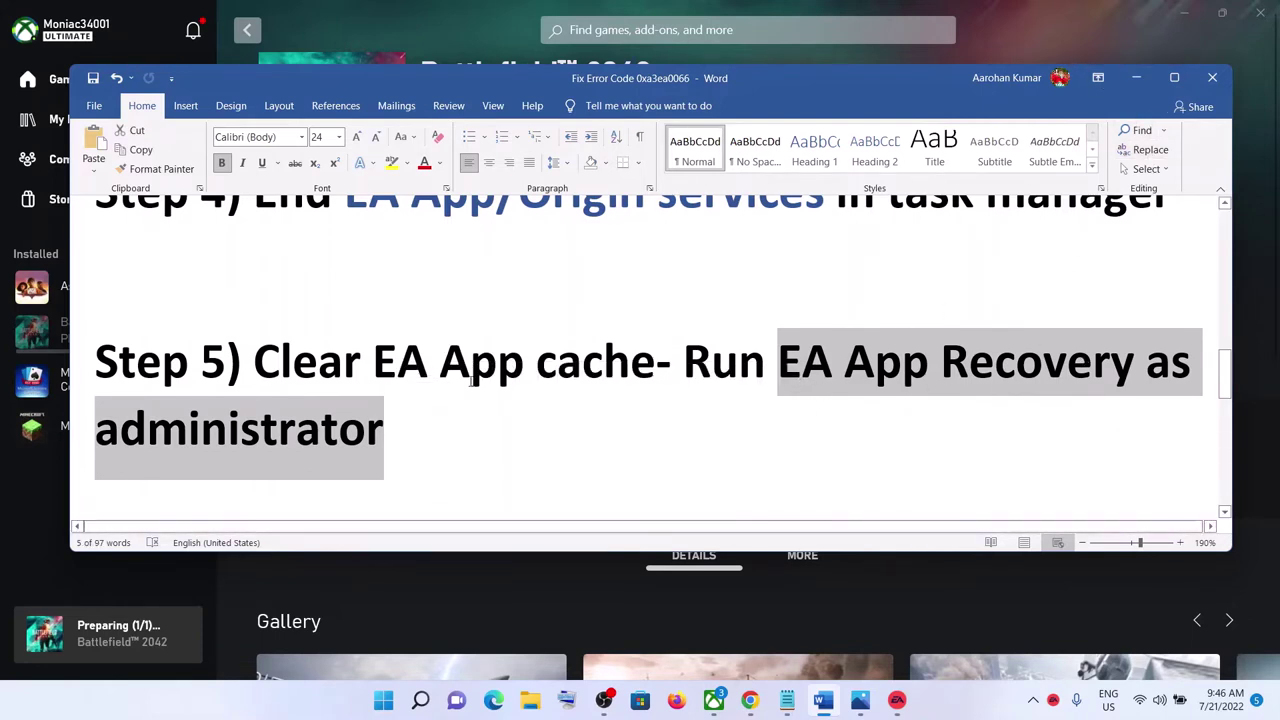
pyautogui.moveTo(254, 362); pyautogui.dragTo(684, 362)
pyautogui.click(515, 426)
pyautogui.keyDown('shift'); pyautogui.click(254, 362); pyautogui.keyUp('shift')
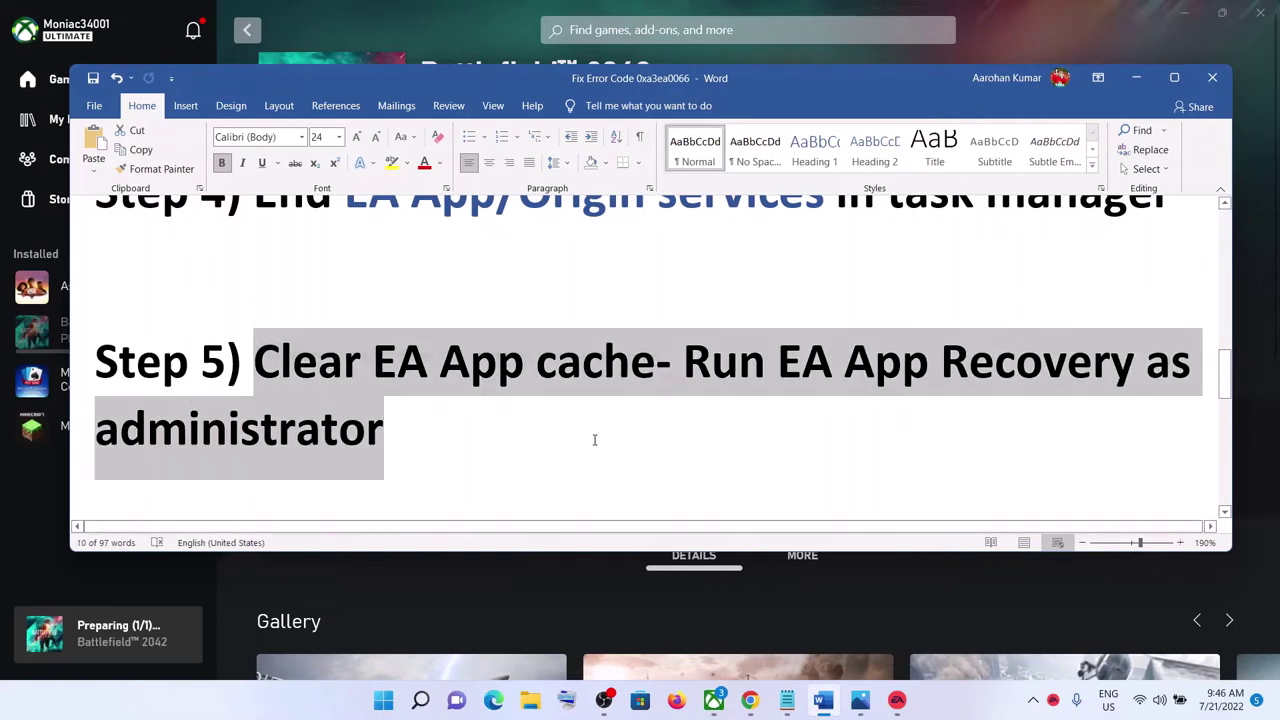
# Scroll down to Step 6 and highlight 'Repair and reset Xbox App'.
pyautogui.scroll(-2, 717, 453)
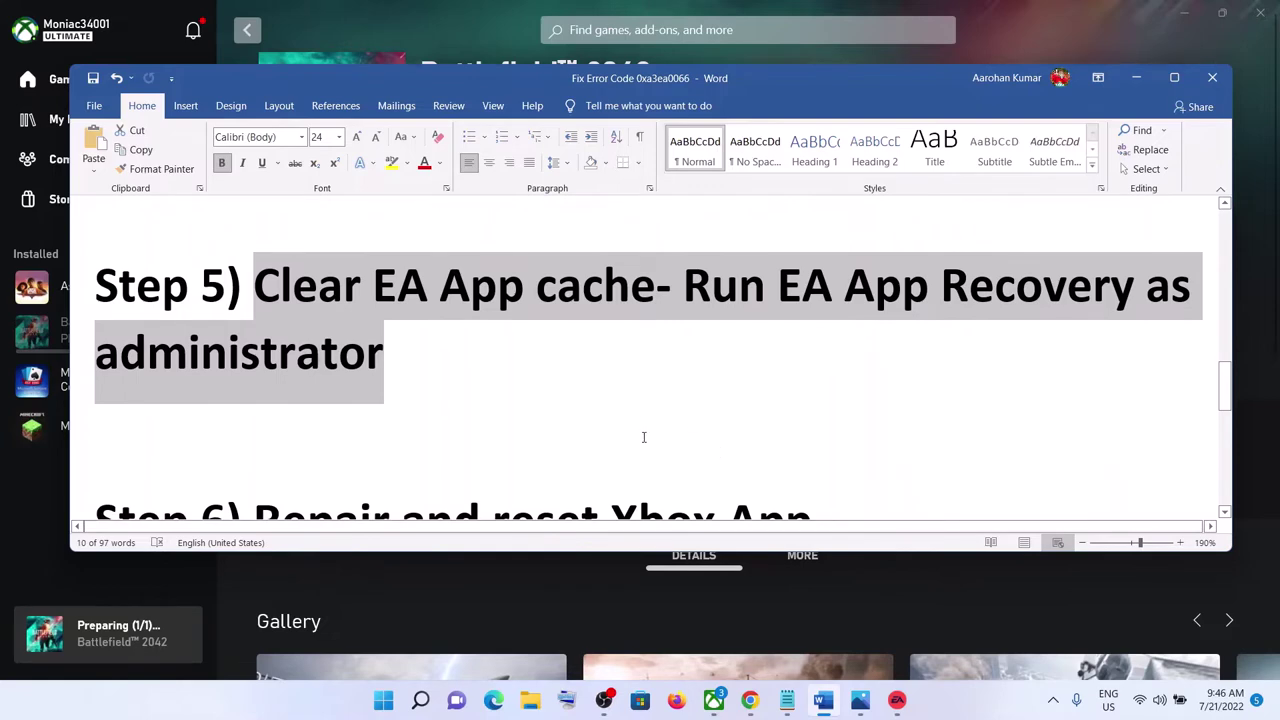
pyautogui.scroll(4, 643, 434)
pyautogui.scroll(-3, 679, 432)
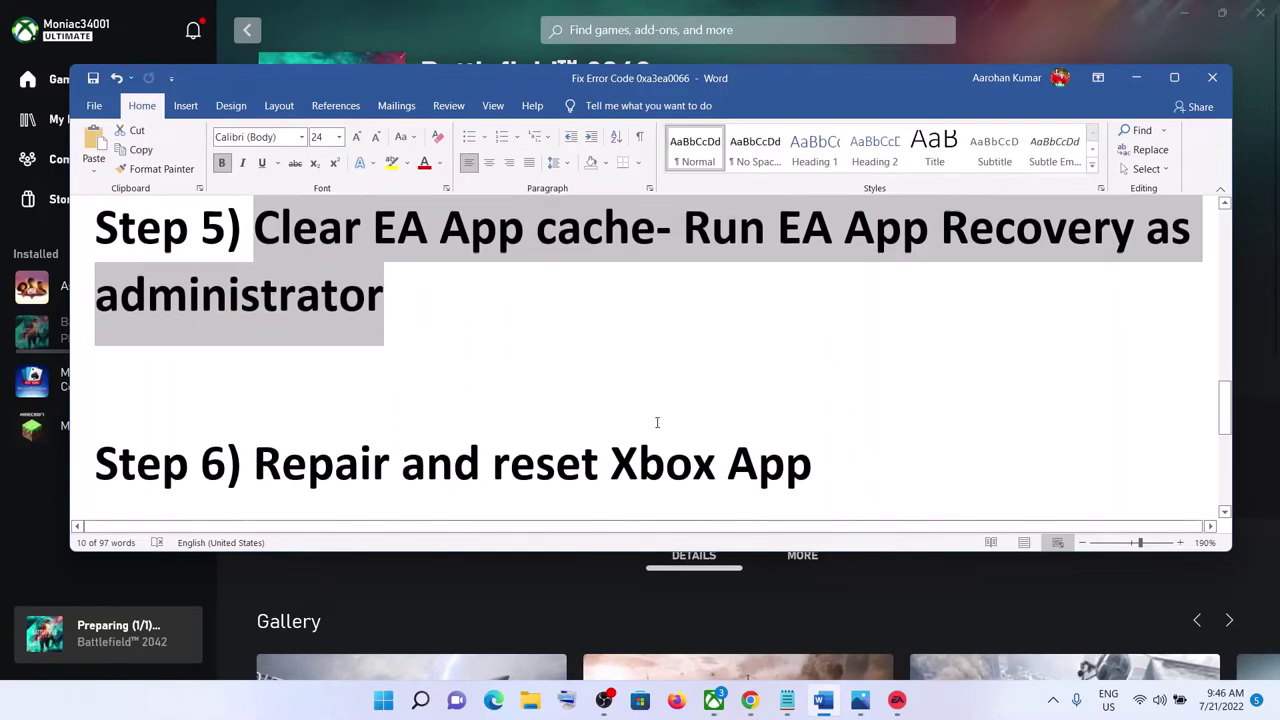
pyautogui.scroll(-1, 657, 422)
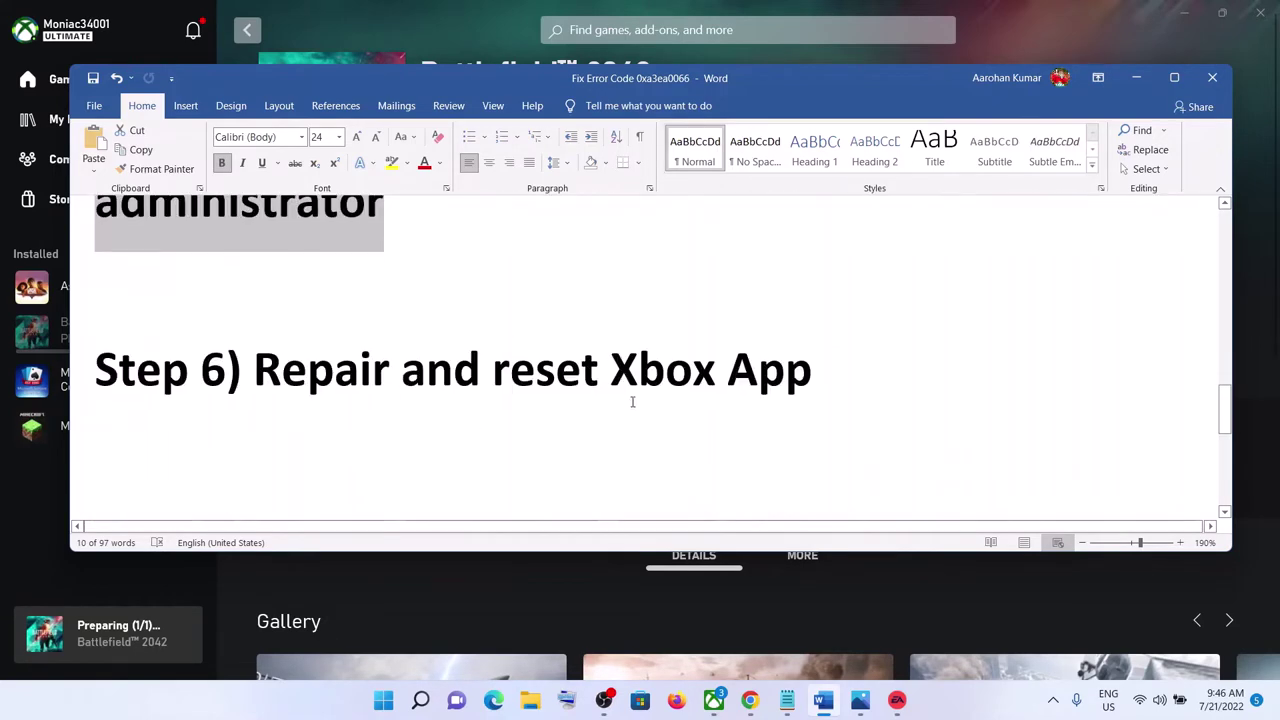
pyautogui.scroll(1, 630, 410)
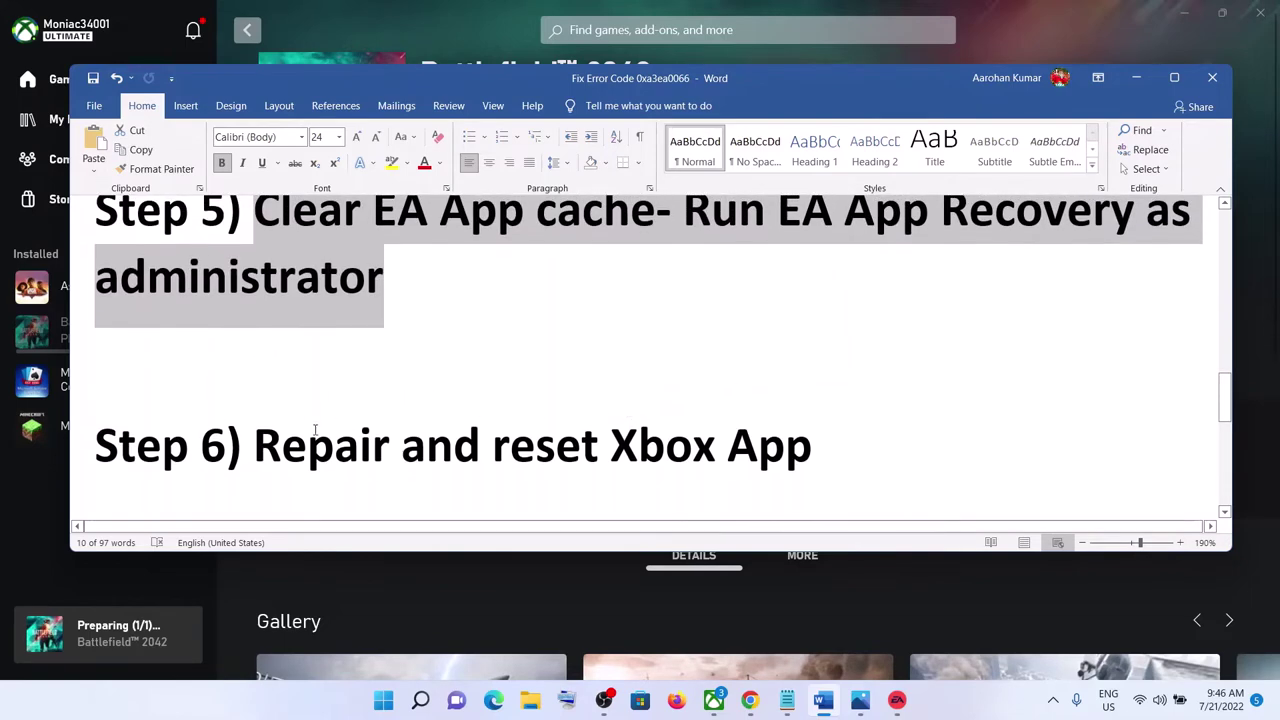
pyautogui.moveTo(332, 437); pyautogui.dragTo(766, 451)
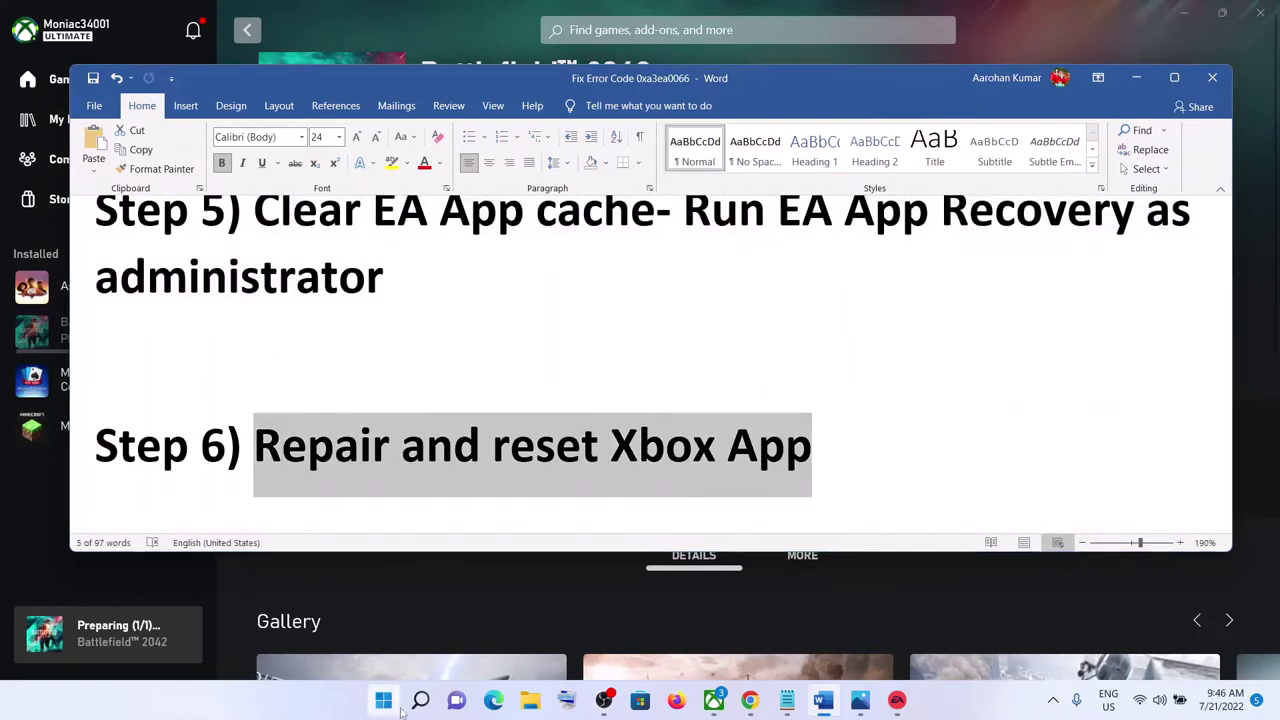
# Search Start for 'xbox' and open the Xbox app's App settings.
pyautogui.click(384, 700)
pyautogui.write('xbox')
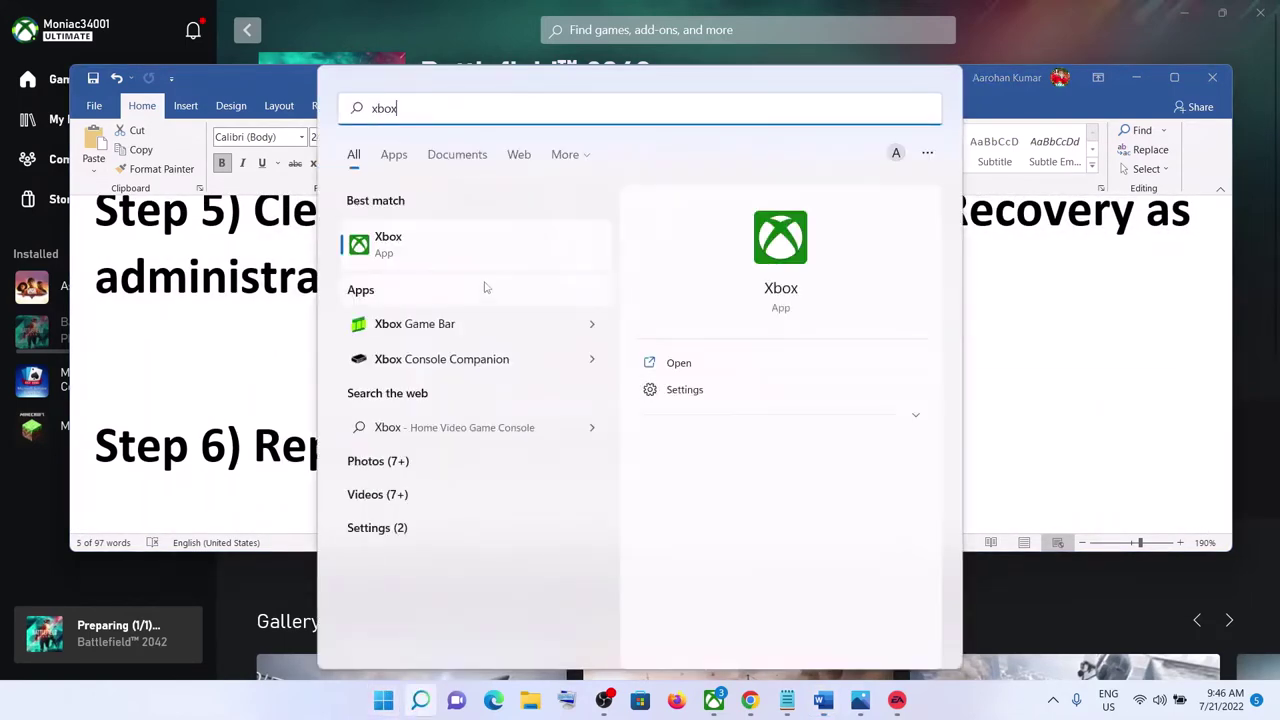
pyautogui.rightClick(412, 262)
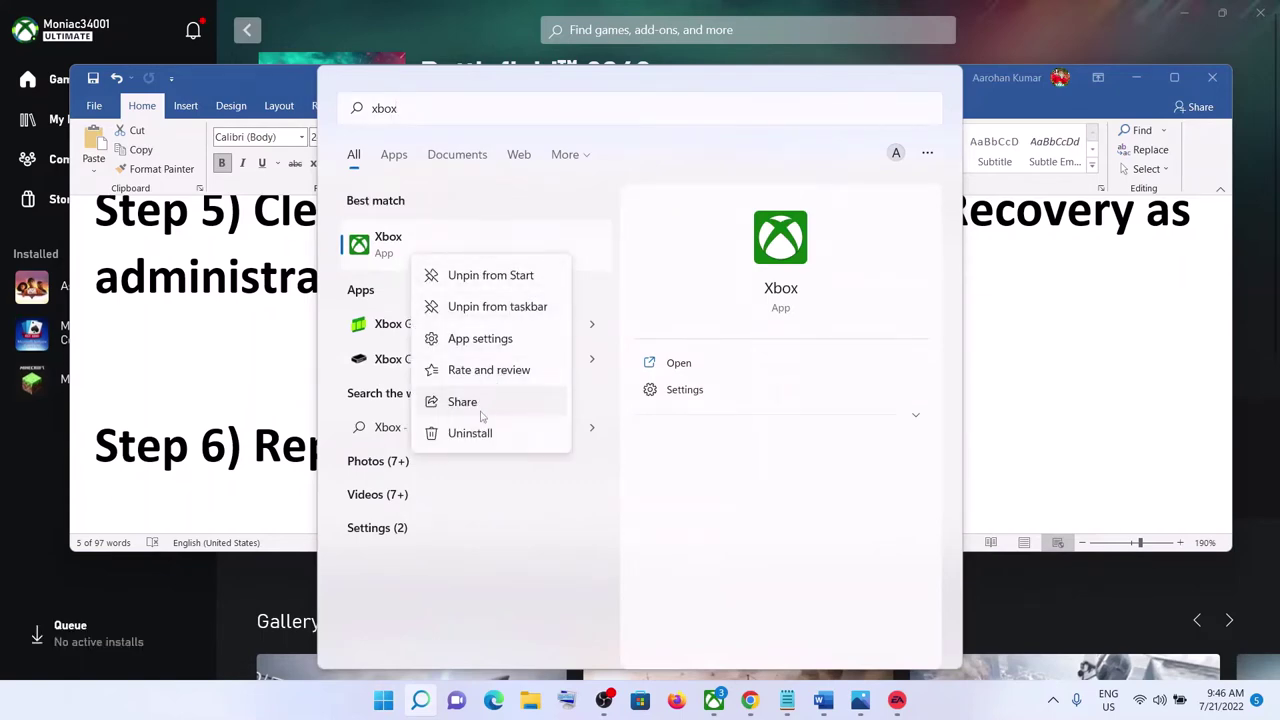
pyautogui.click(486, 338)
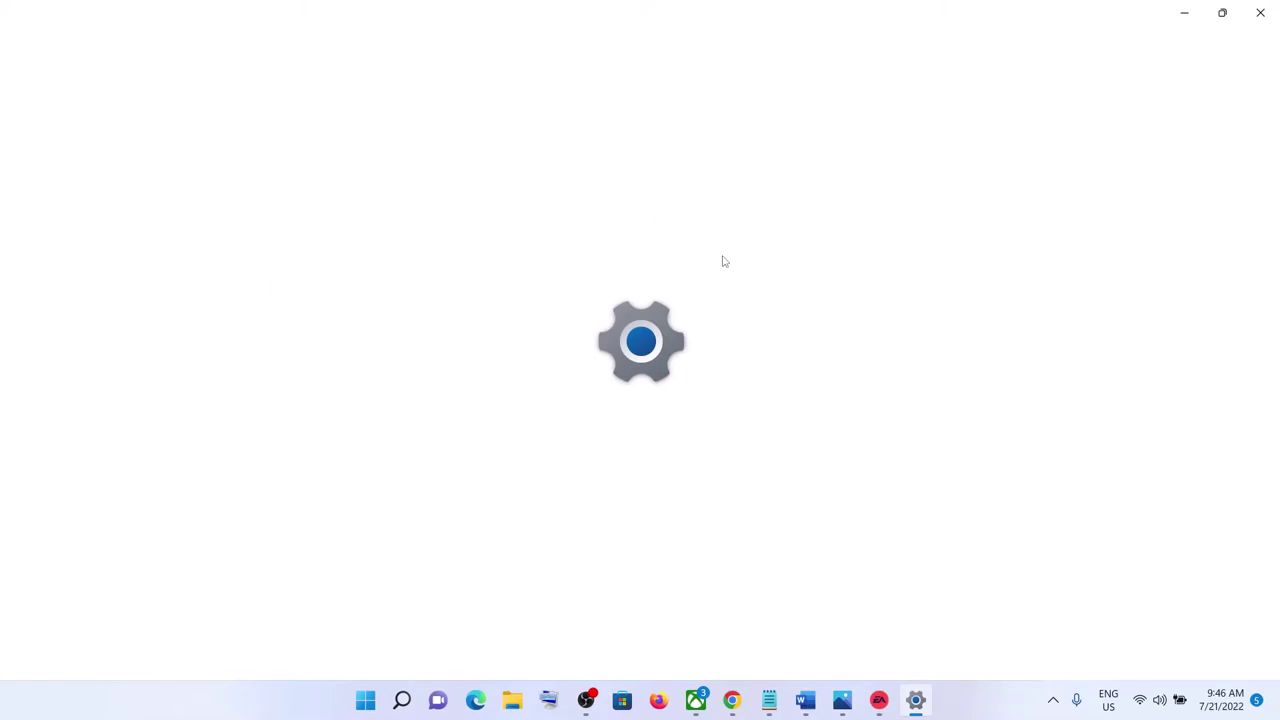
# Repair the Xbox app, then reset it and confirm the reset.
pyautogui.scroll(-6, 566, 480)
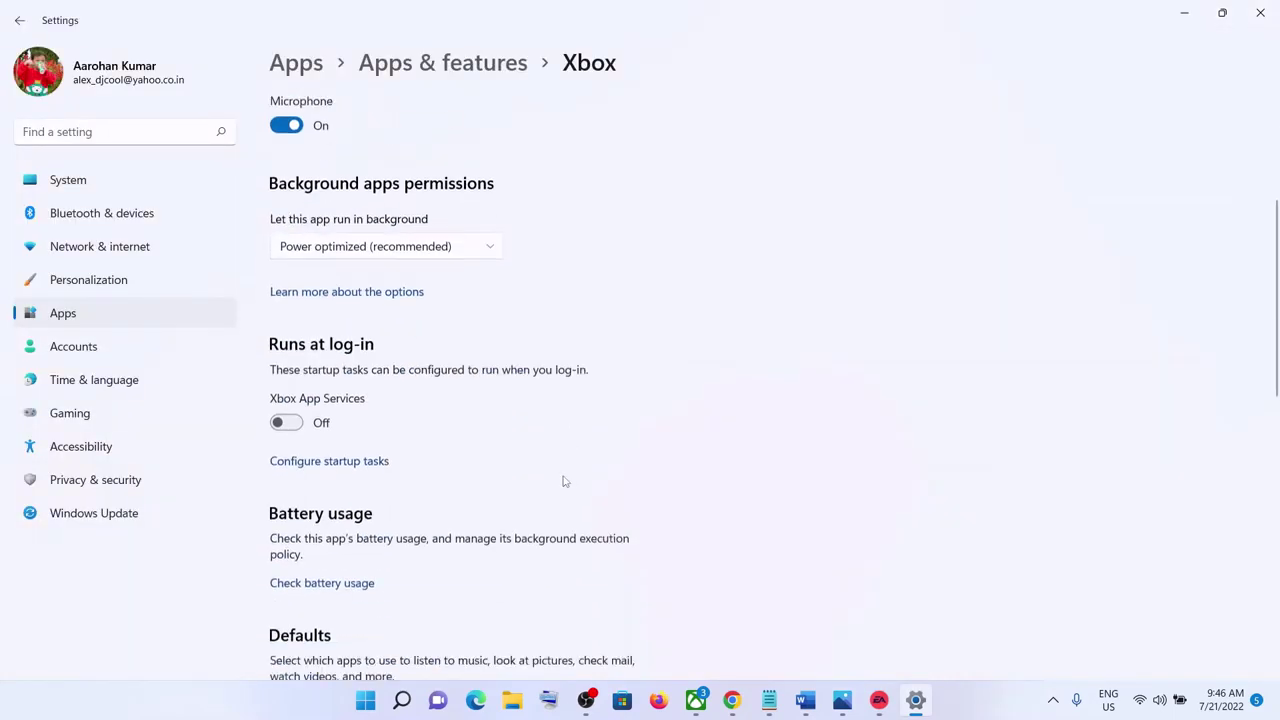
pyautogui.scroll(-3, 556, 475)
pyautogui.click(323, 458)
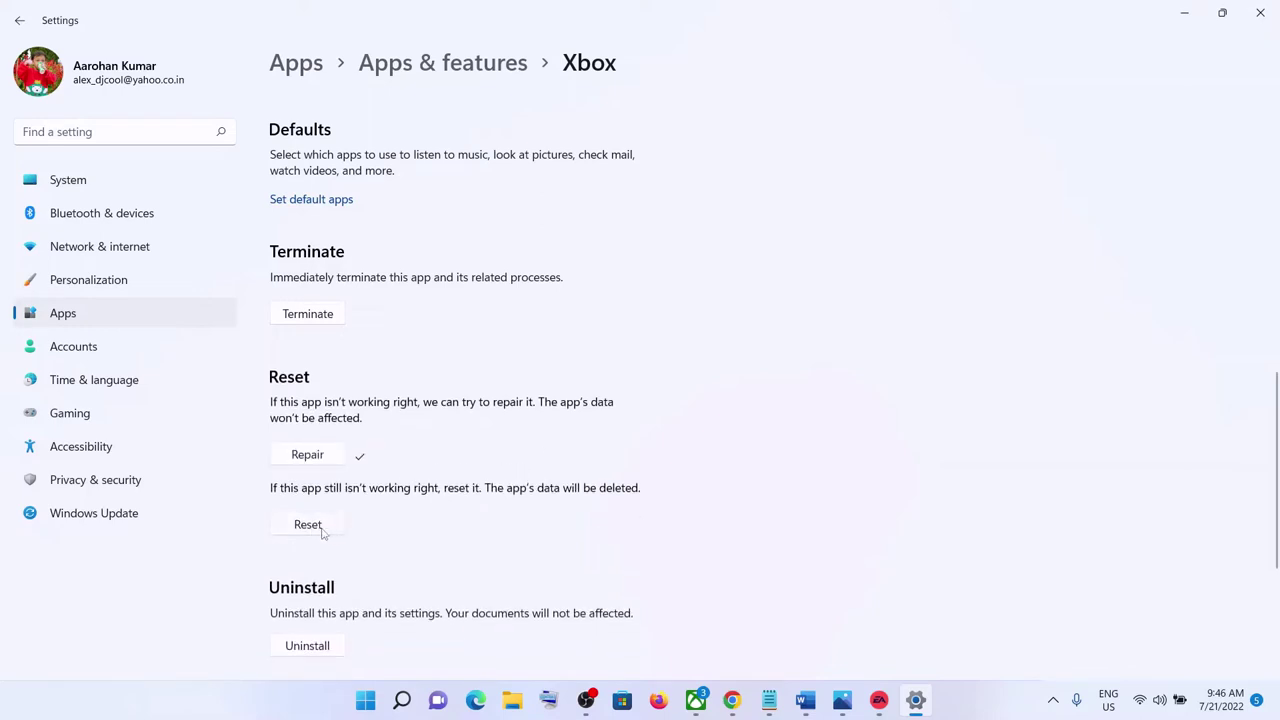
pyautogui.click(321, 531)
pyautogui.click(391, 493)
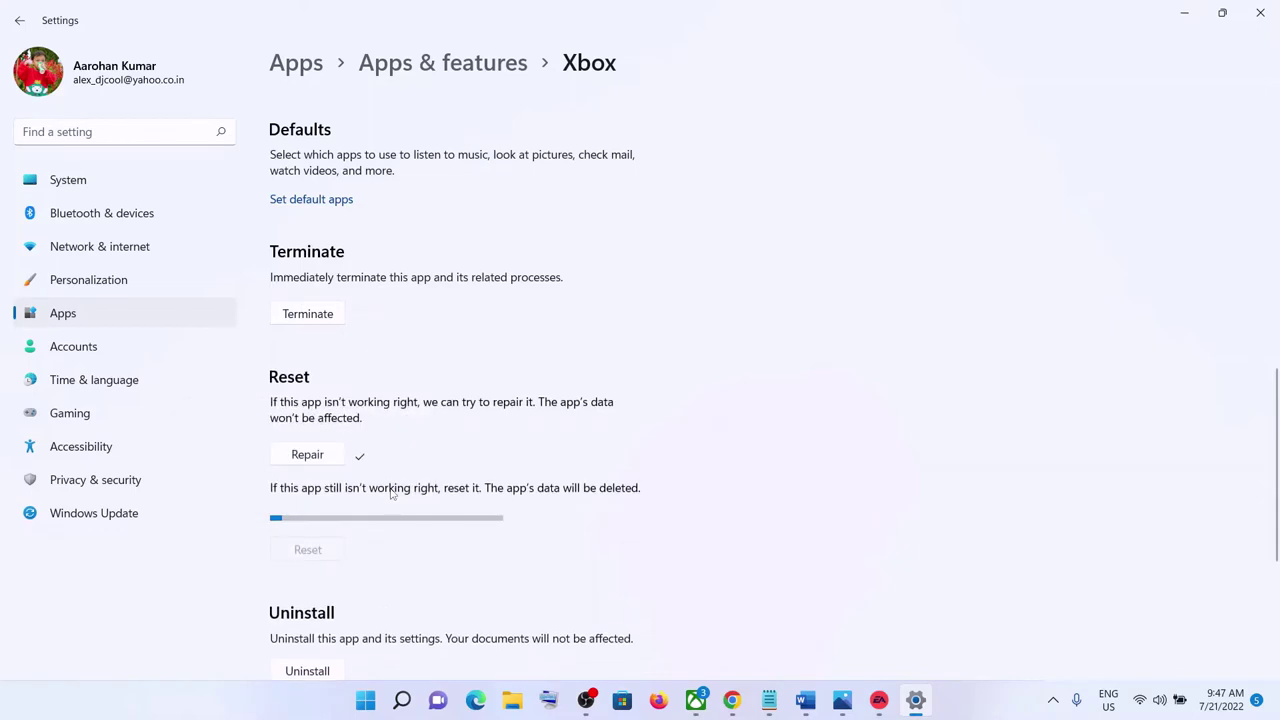